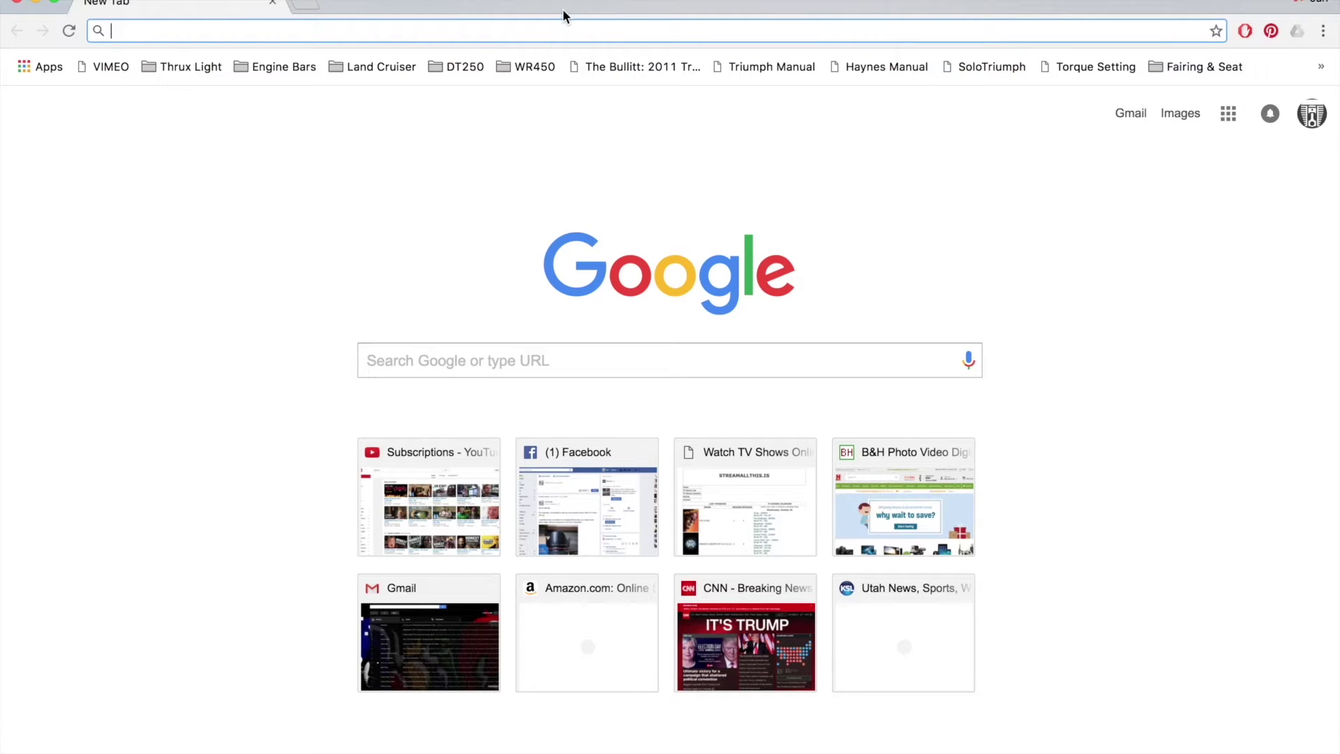
pyautogui.write('www.wolverine.com/US/en/custom/')
pyautogui.press('Return')
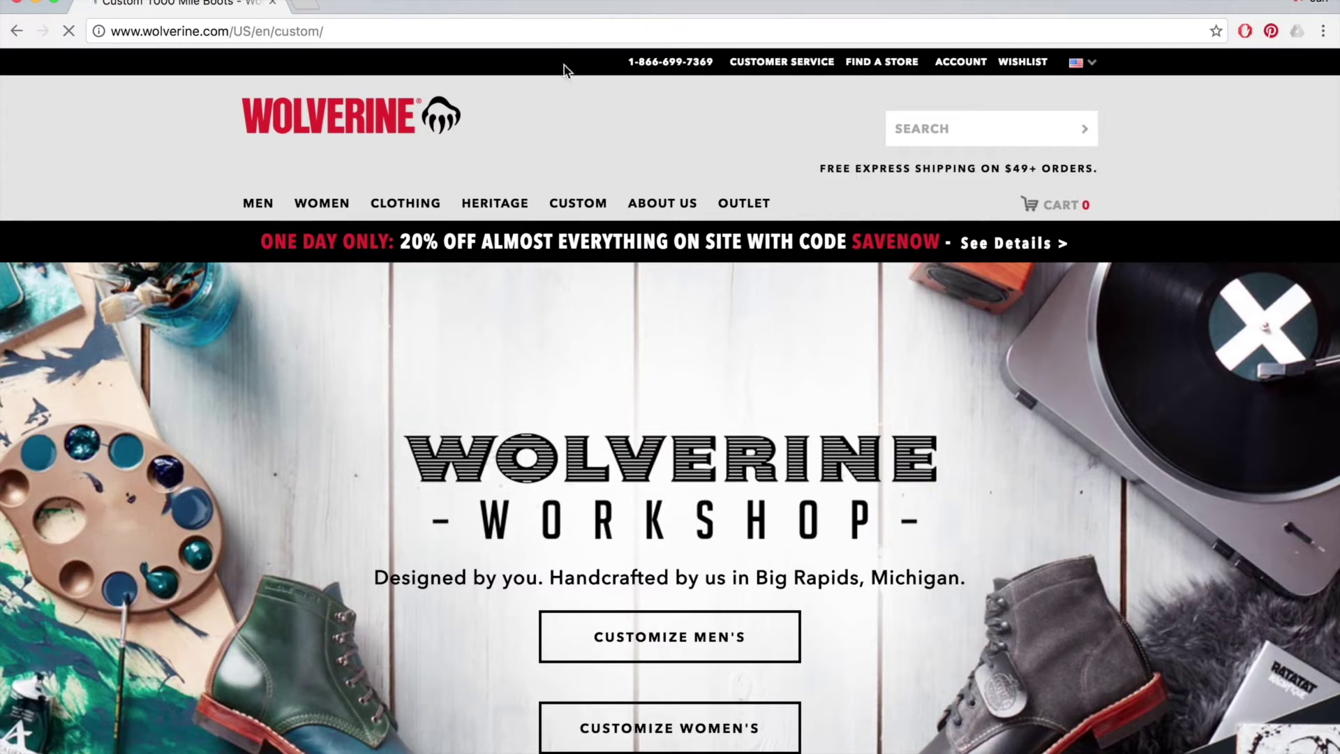
# Step: Look over the Wolverine Workshop page, including the customization choices, the designer boots and the materials section
pyautogui.scroll(-4, 563, 82)
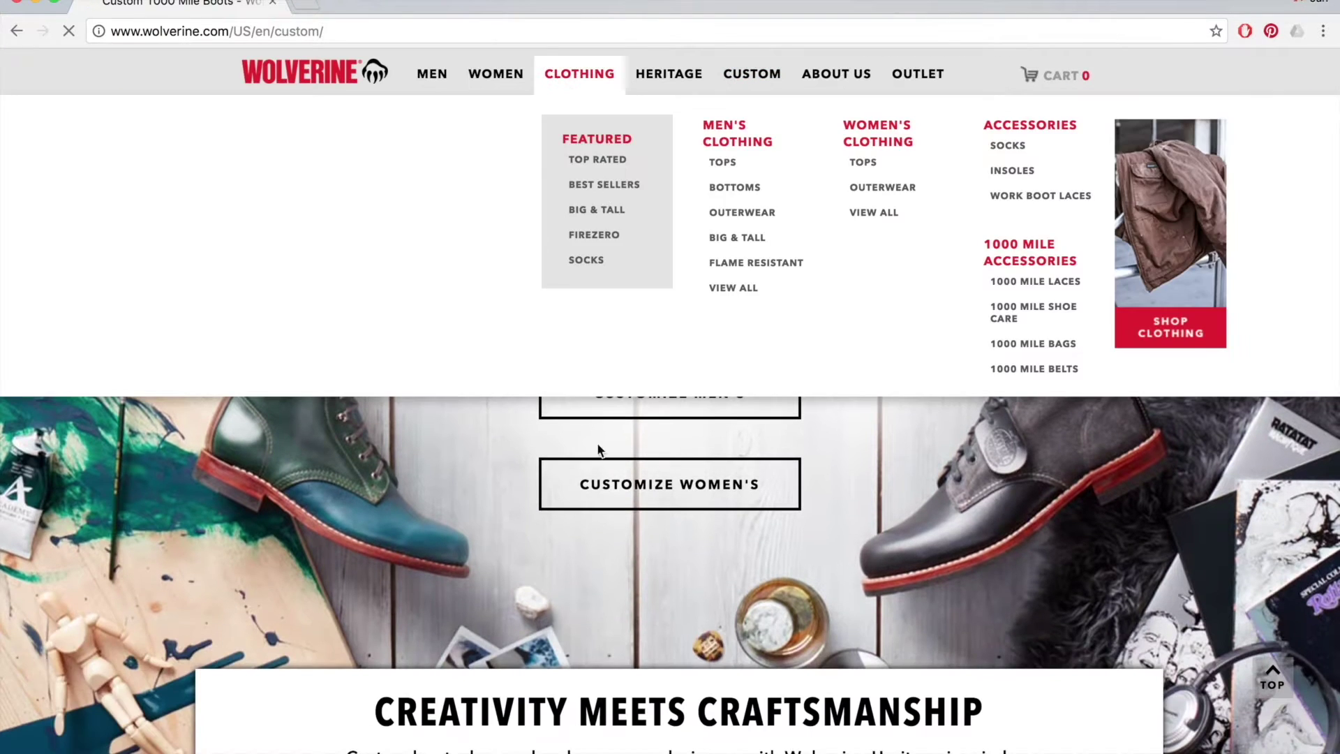
pyautogui.scroll(3, 322, 275)
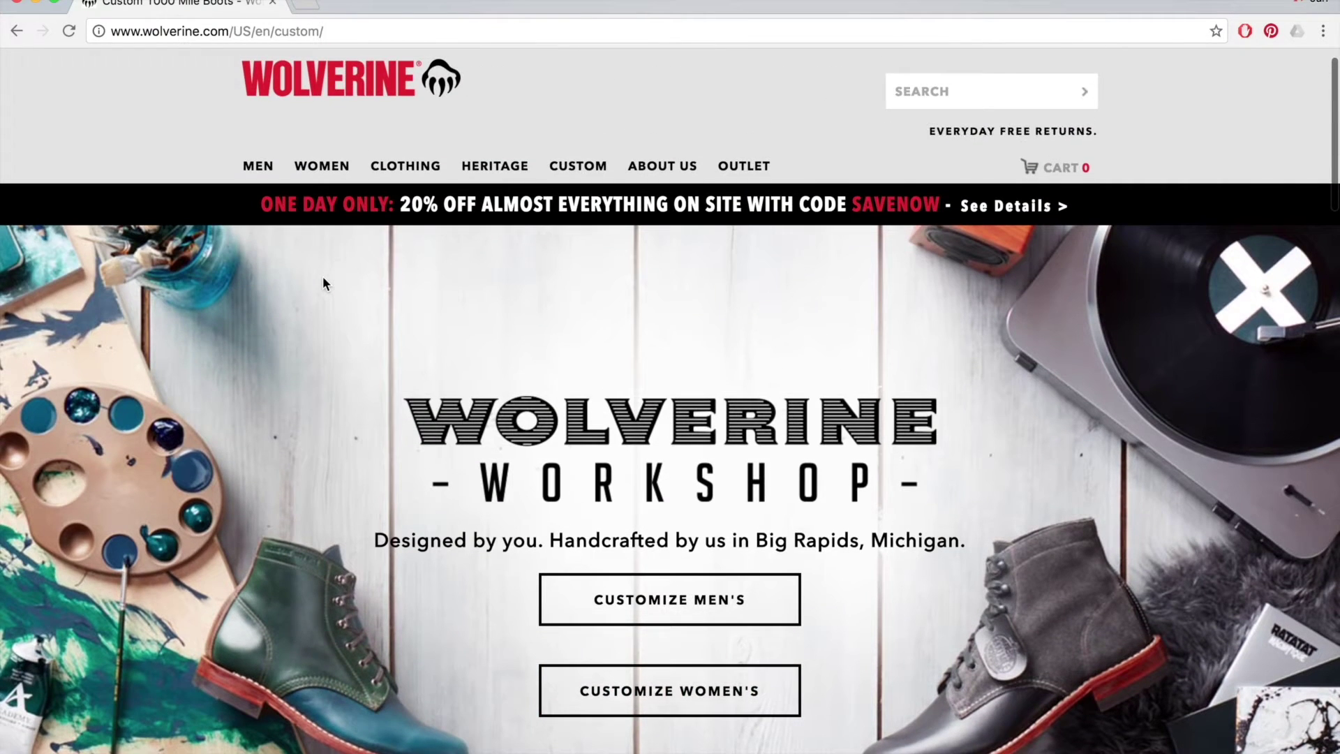
pyautogui.scroll(2, 322, 275)
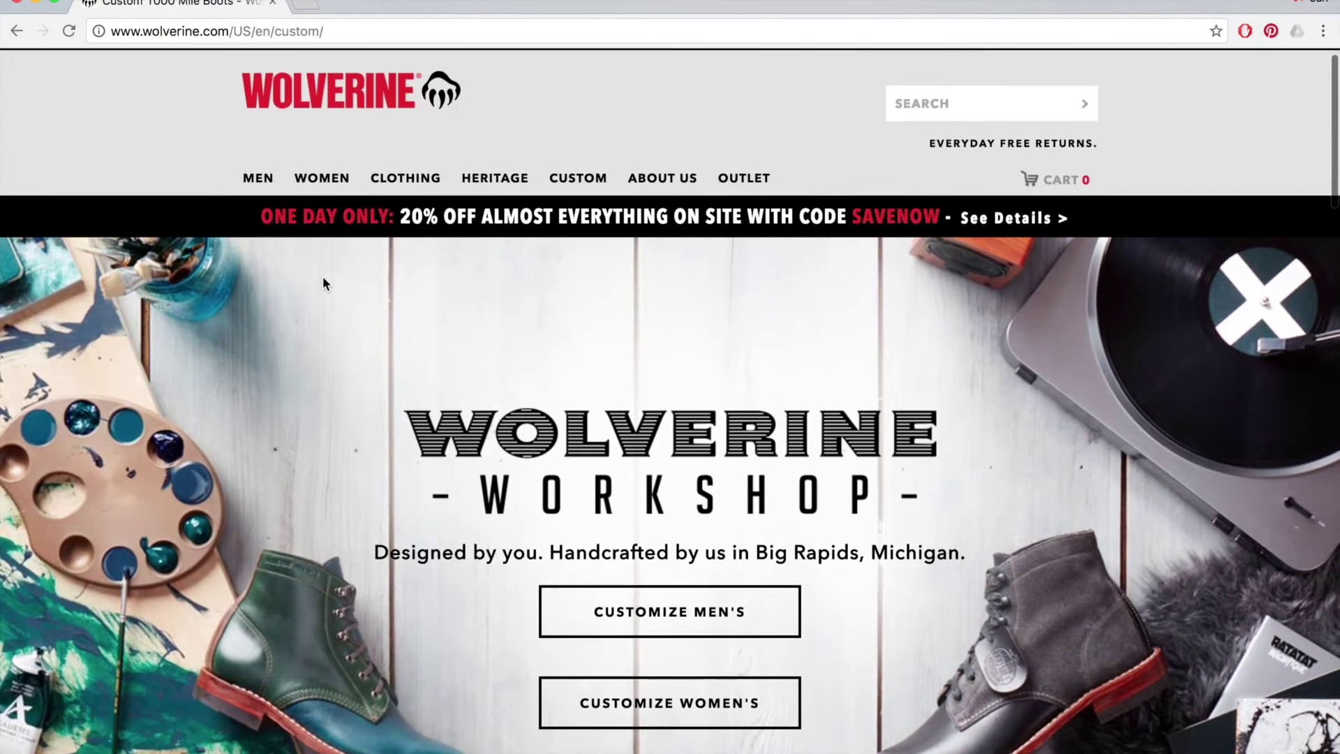
pyautogui.scroll(-1, 322, 282)
pyautogui.scroll(-4, 322, 282)
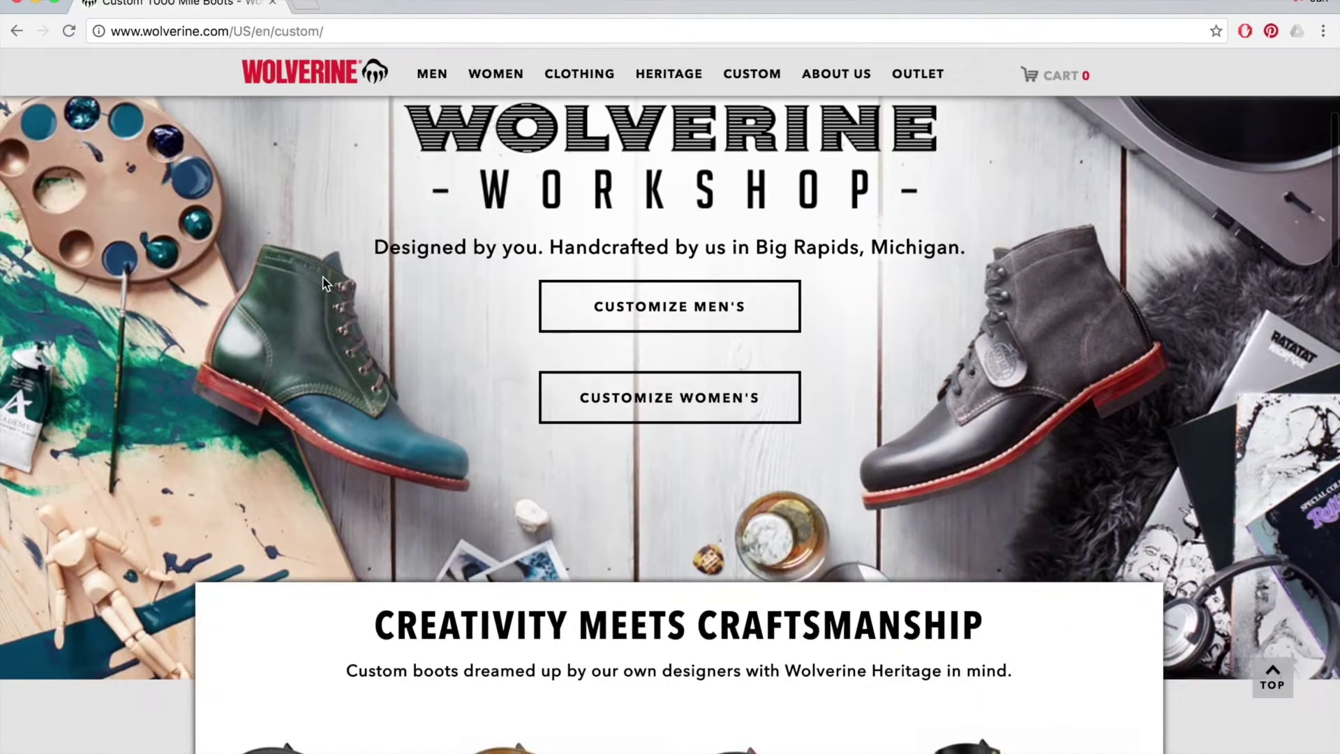
pyautogui.scroll(1, 322, 282)
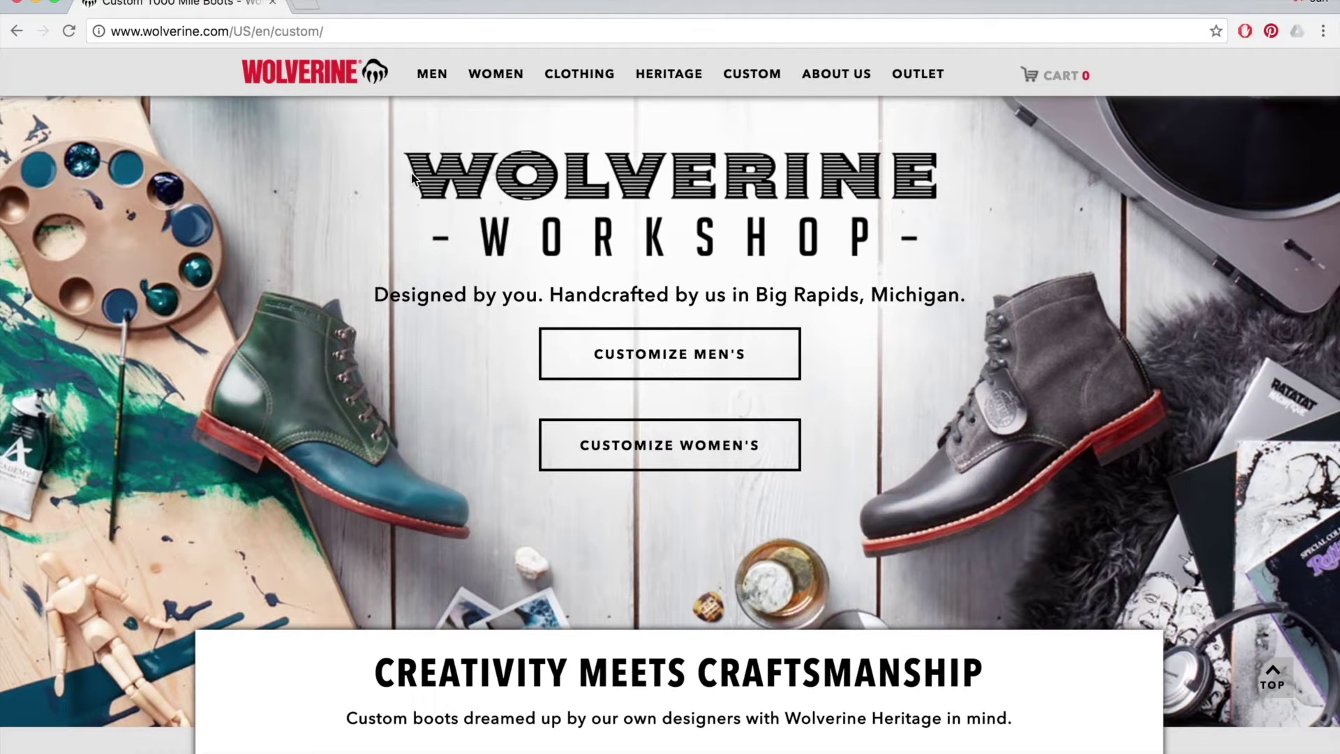
pyautogui.scroll(-1, 411, 178)
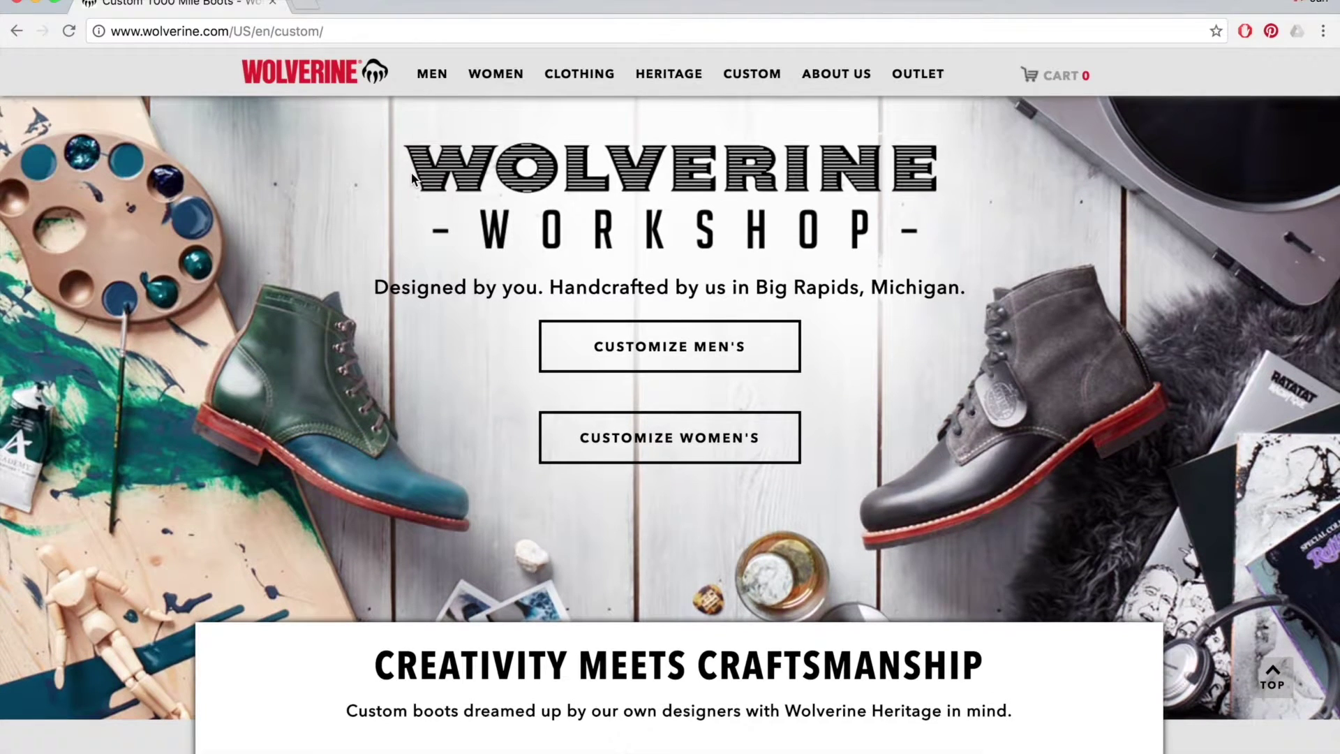
pyautogui.scroll(-1, 404, 167)
pyautogui.scroll(-6, 398, 156)
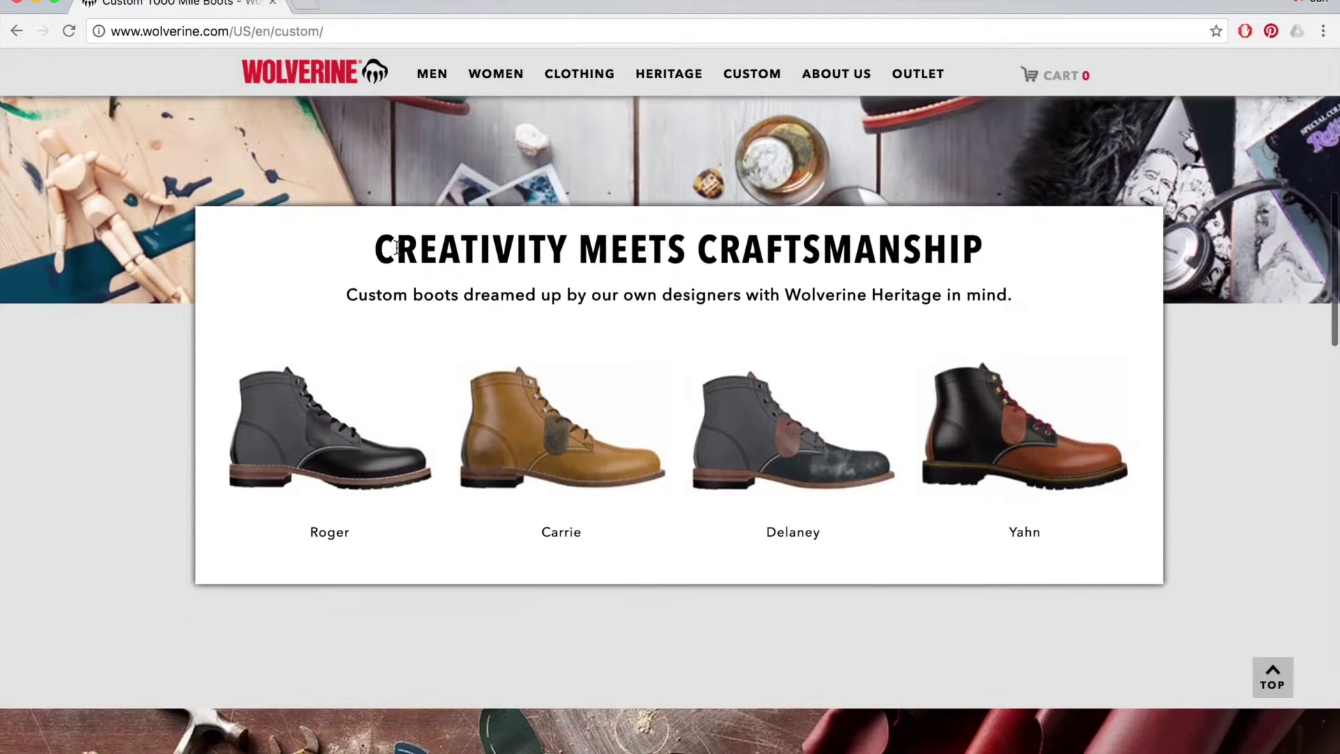
pyautogui.scroll(-5, 395, 246)
pyautogui.scroll(10, 396, 245)
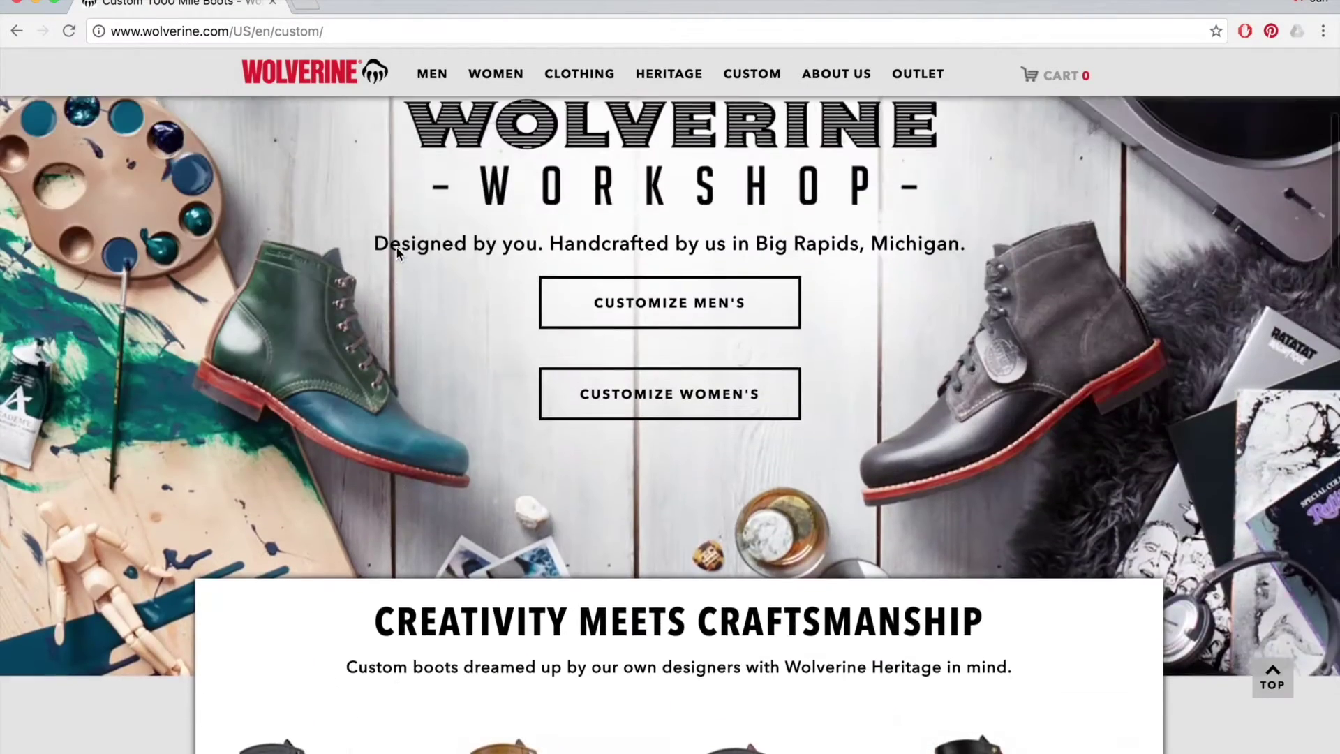
pyautogui.scroll(2, 396, 249)
pyautogui.scroll(-5, 396, 249)
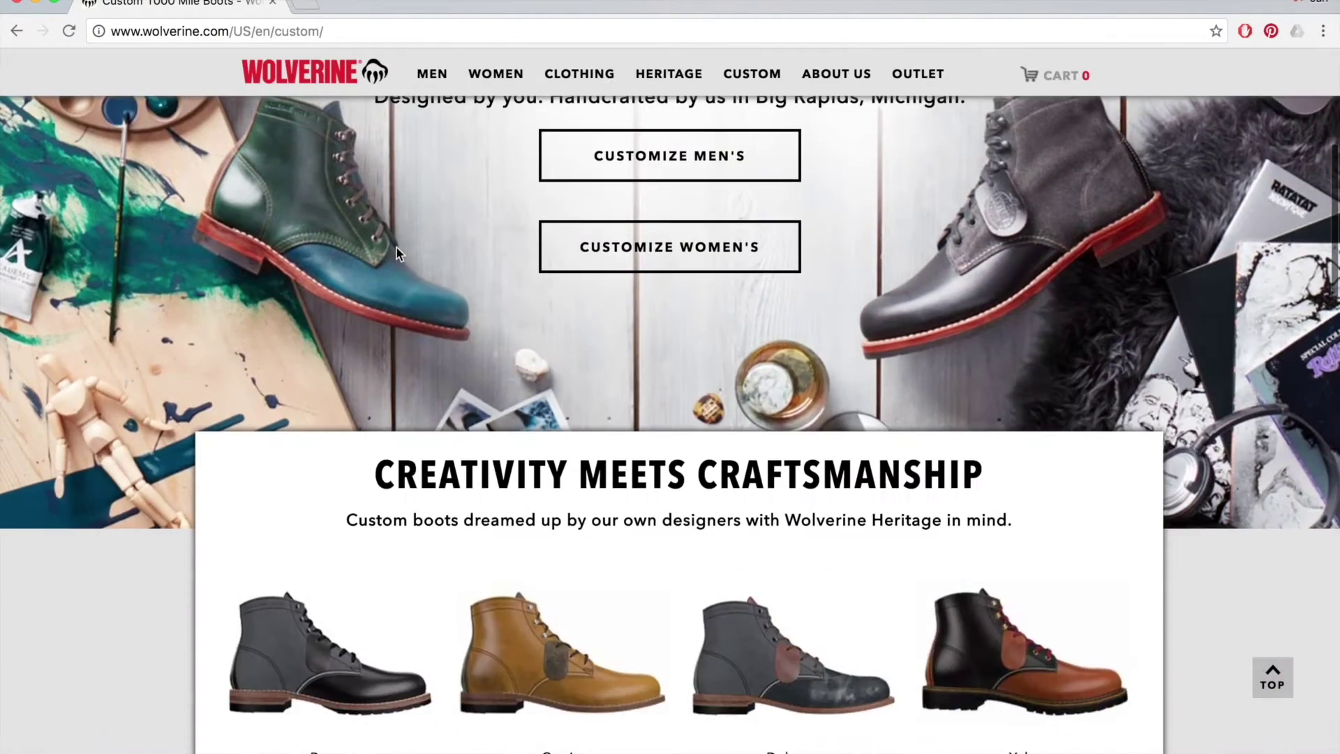
pyautogui.scroll(1, 396, 253)
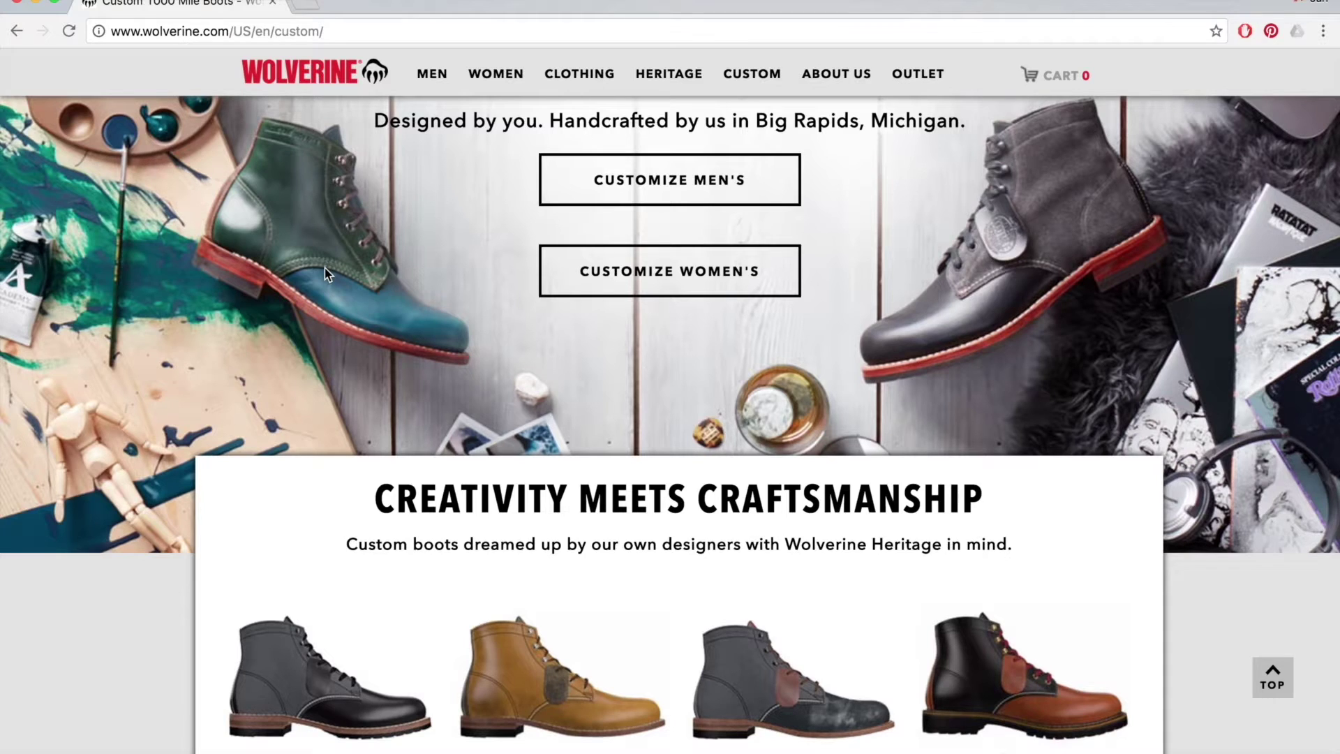
pyautogui.scroll(-1, 326, 272)
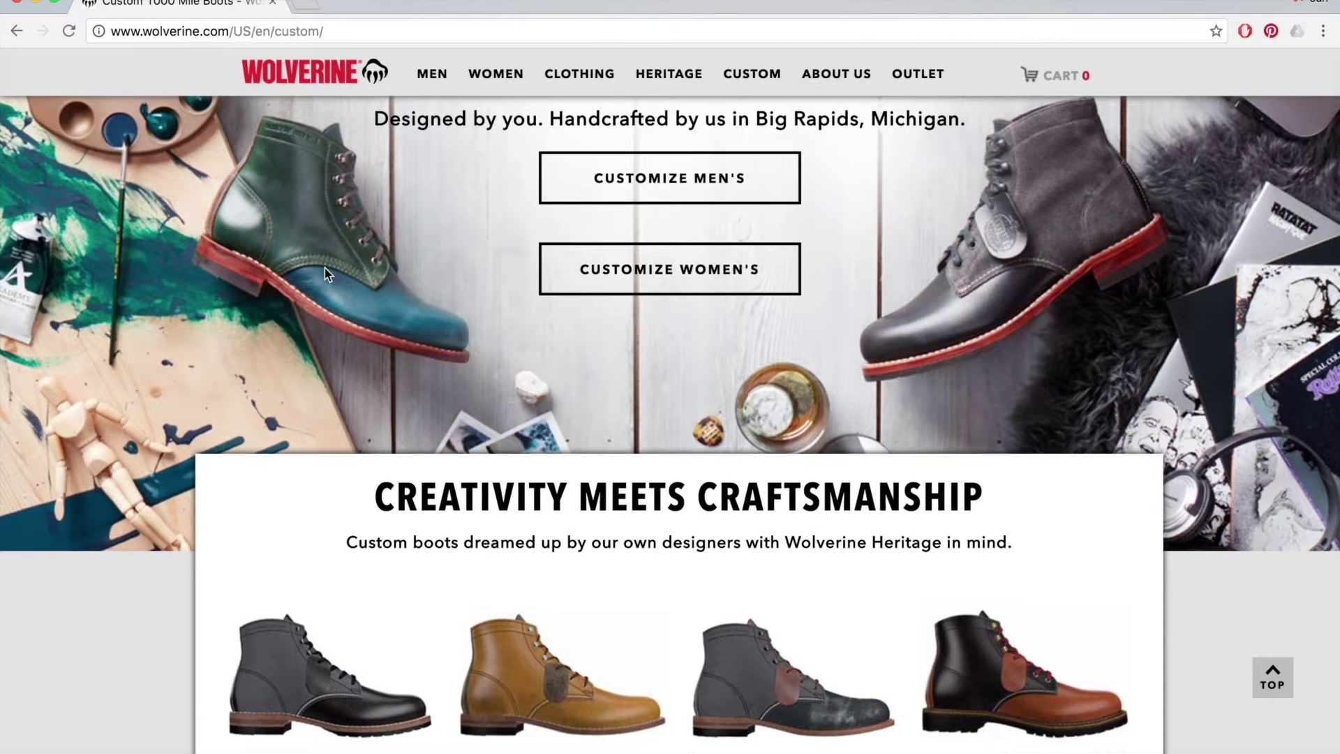
pyautogui.scroll(-7, 324, 268)
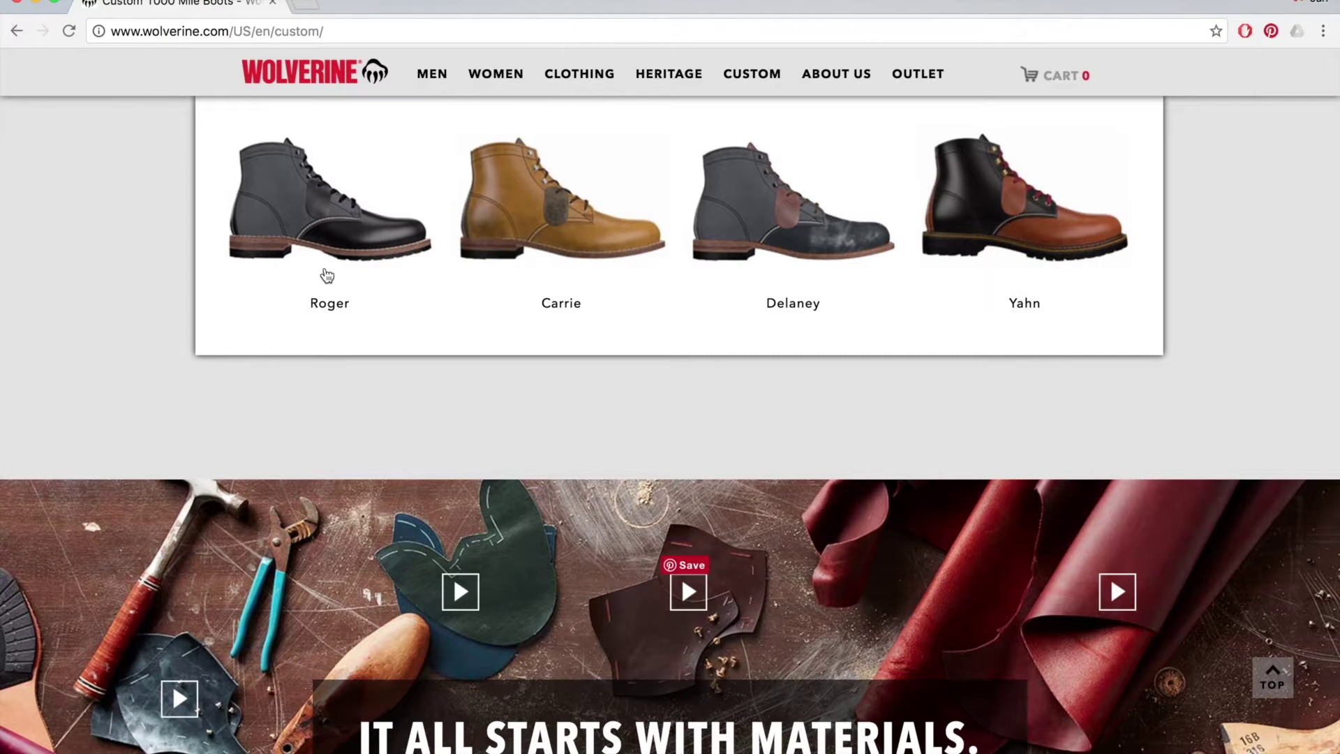
pyautogui.scroll(-8, 693, 311)
pyautogui.scroll(15, 693, 308)
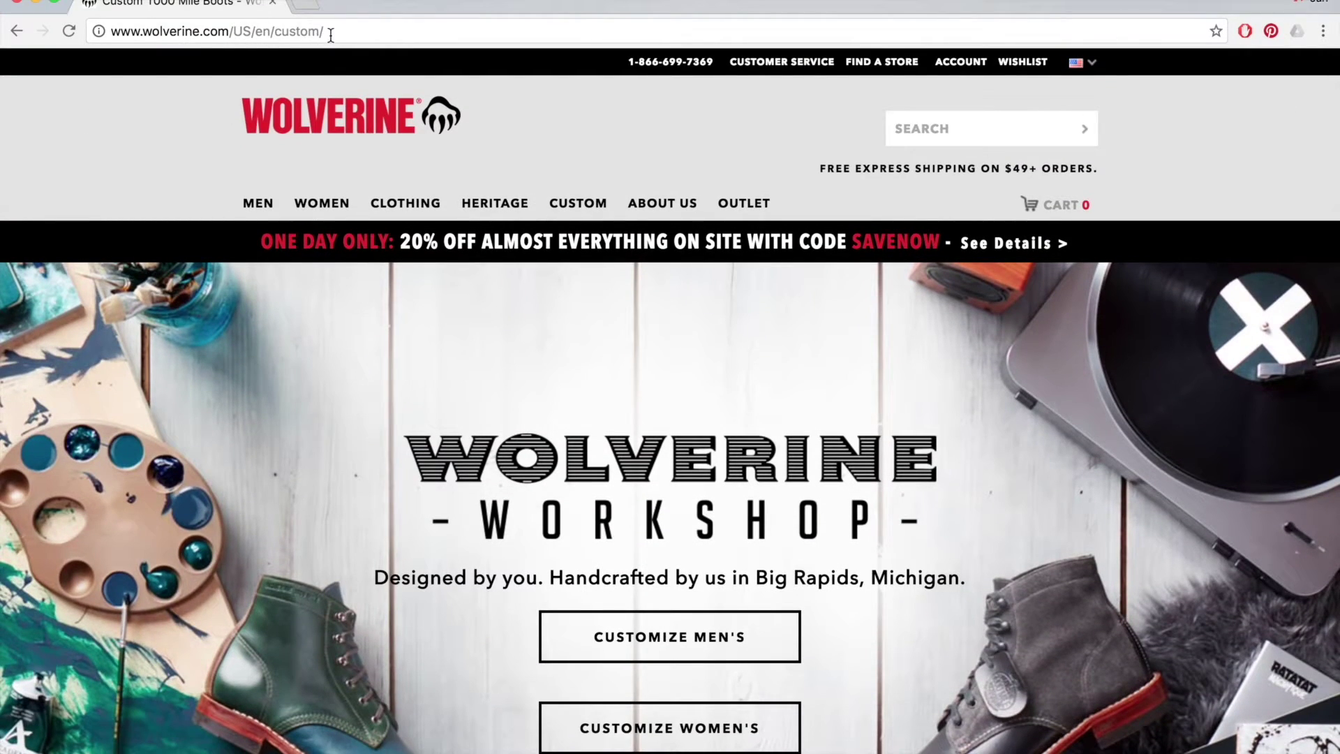
pyautogui.scroll(-4, 487, 333)
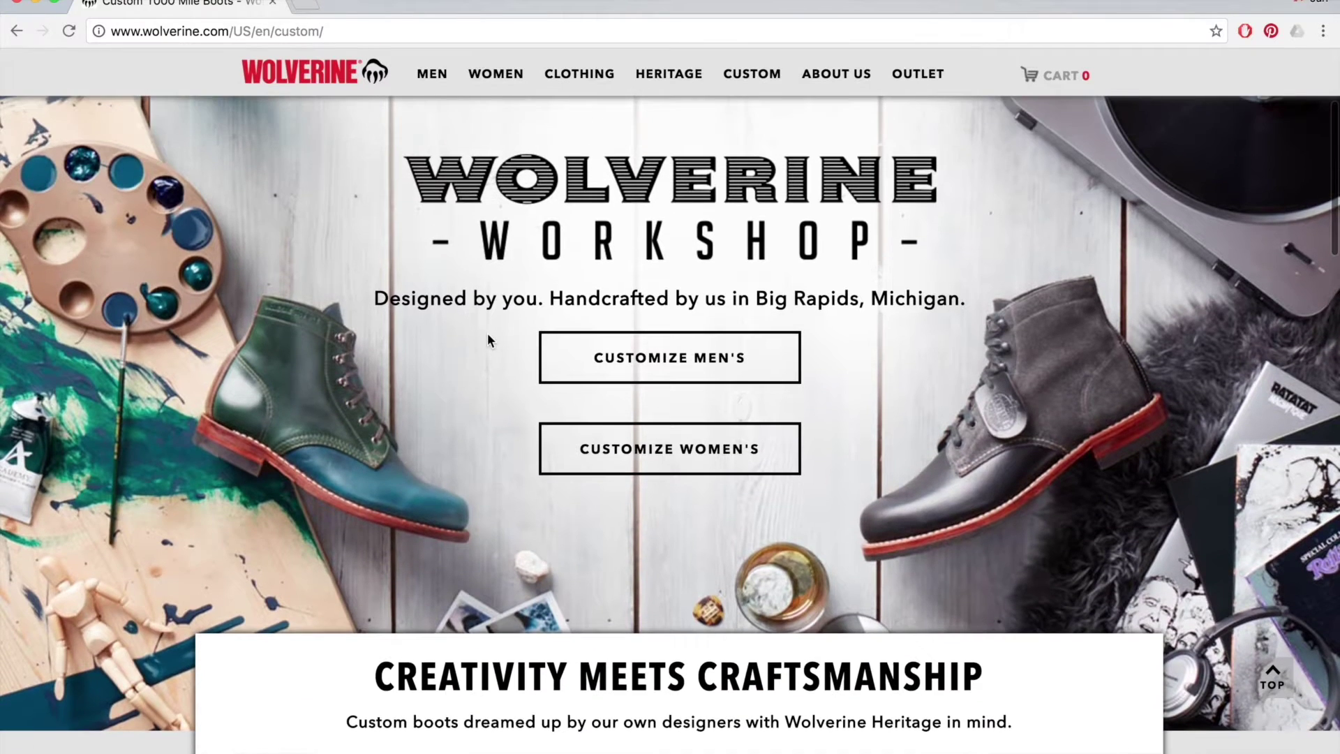
pyautogui.scroll(-1, 487, 335)
pyautogui.scroll(1, 697, 388)
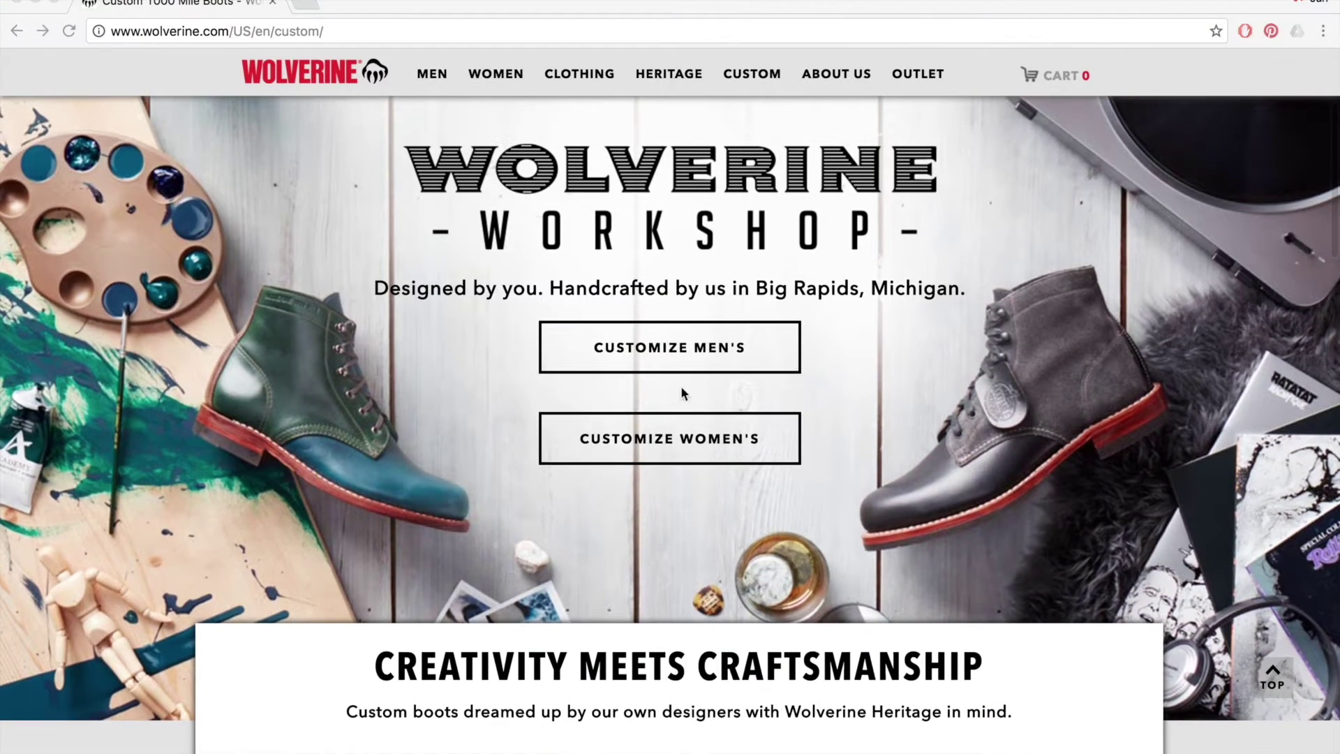
# Step: Open the men's boot customizer and look over the Original 1000 Mile Boot's design options
pyautogui.click(742, 357)
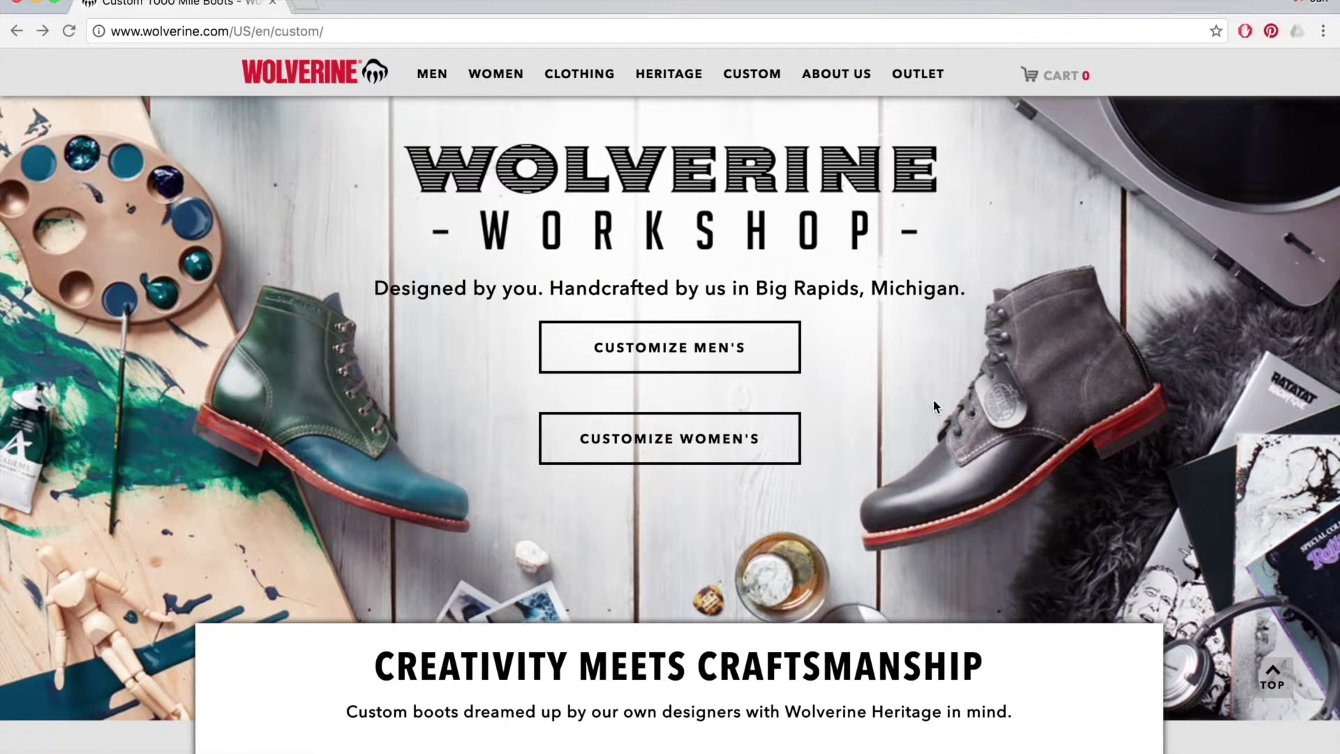
pyautogui.click(734, 349)
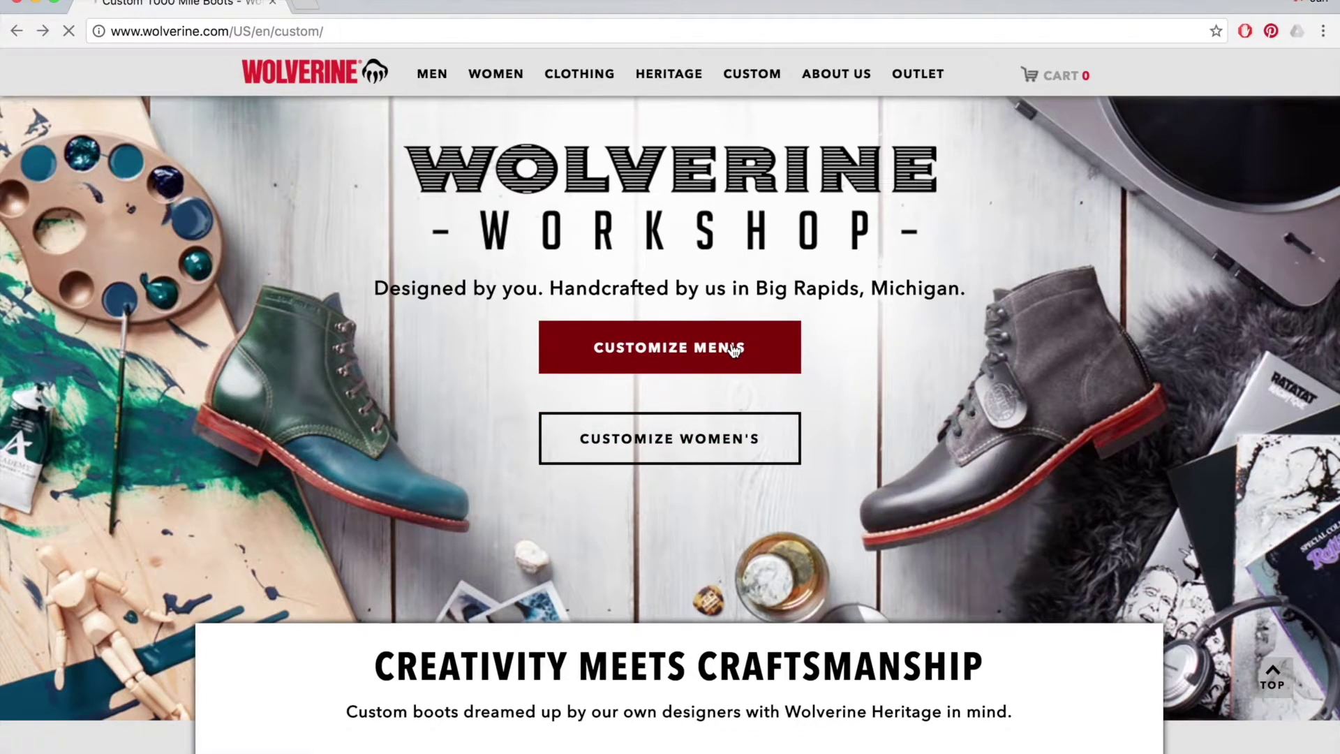
pyautogui.scroll(-2, 637, 364)
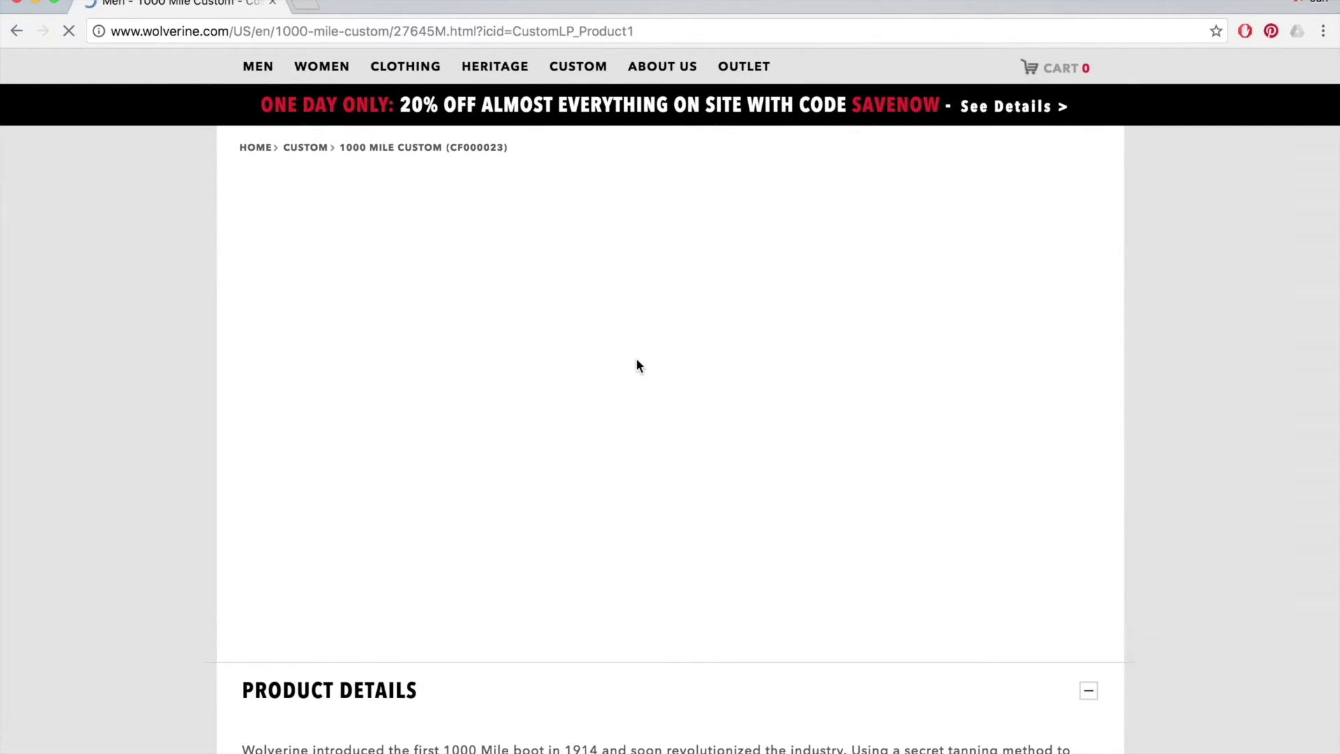
pyautogui.scroll(-2, 636, 366)
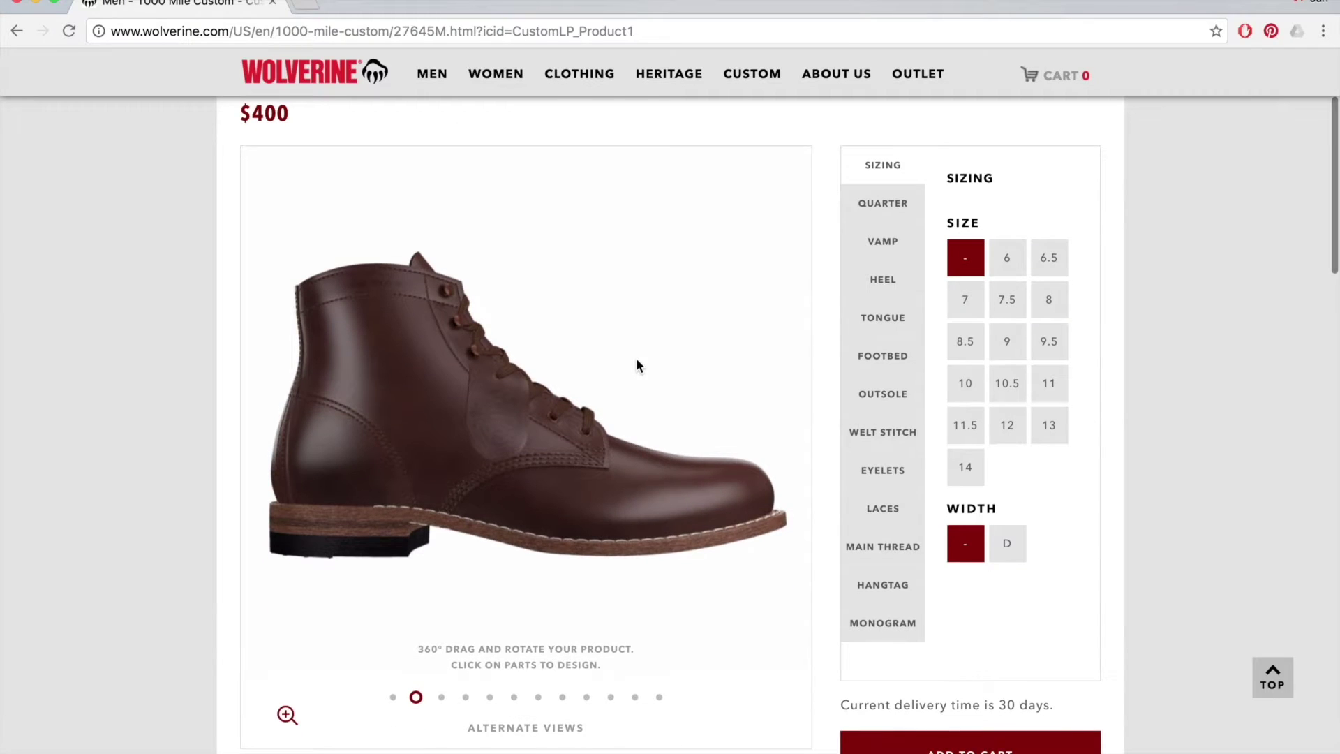
pyautogui.scroll(2, 636, 364)
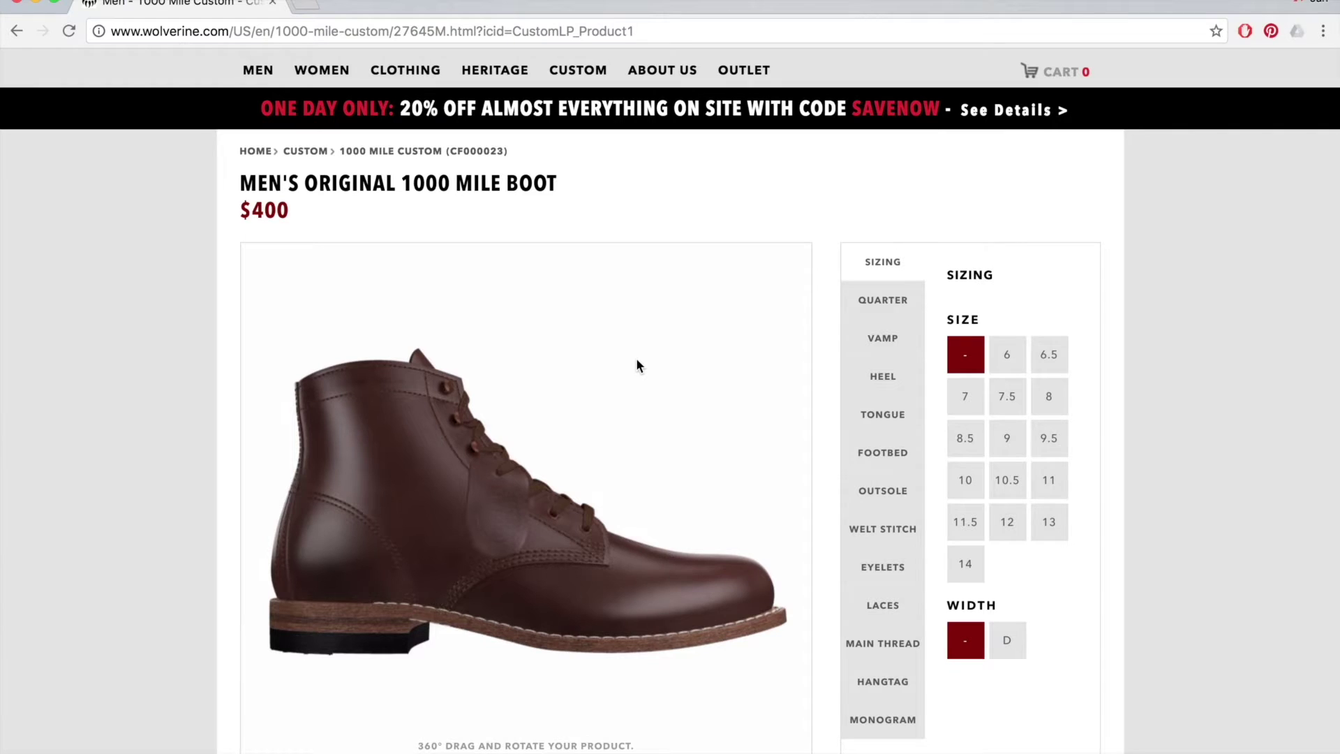
pyautogui.scroll(-2, 636, 366)
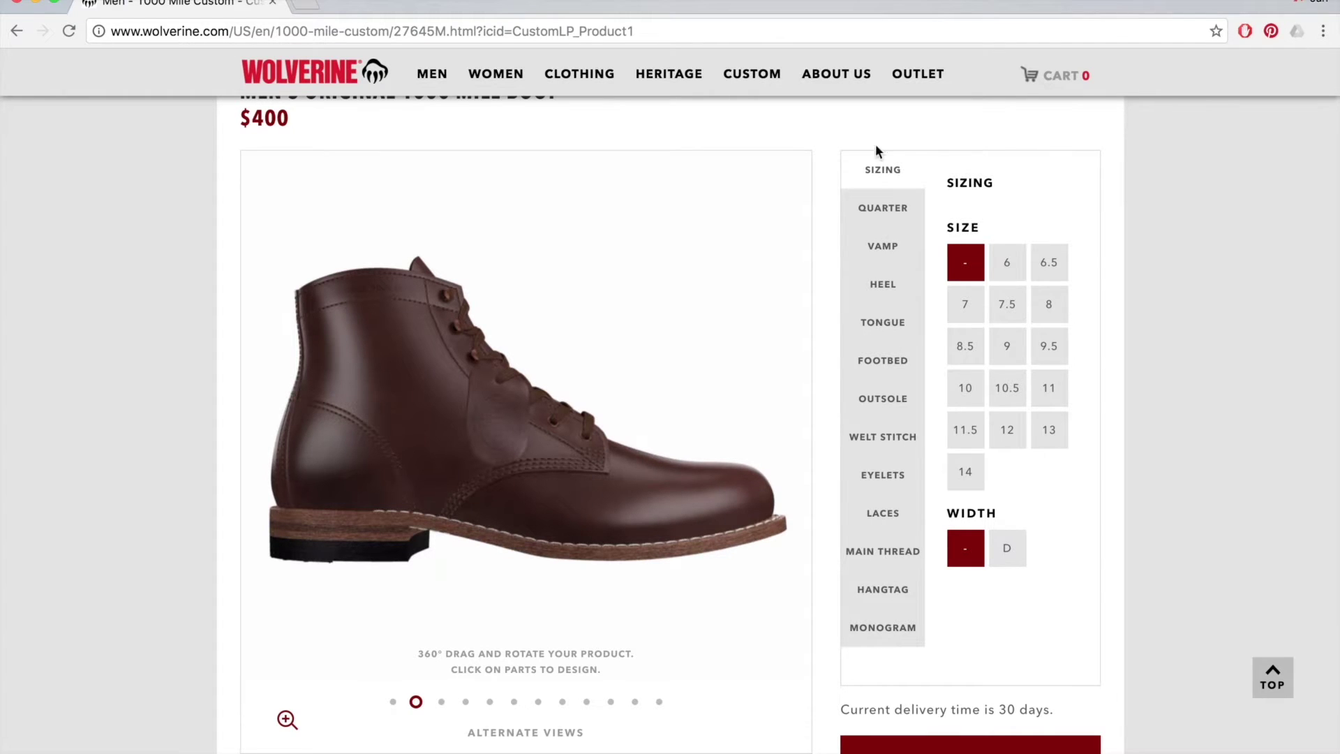
# Step: Set the boot's size to 8 and its width to D
pyautogui.scroll(1, 877, 171)
pyautogui.click(1048, 332)
pyautogui.scroll(-1, 1050, 339)
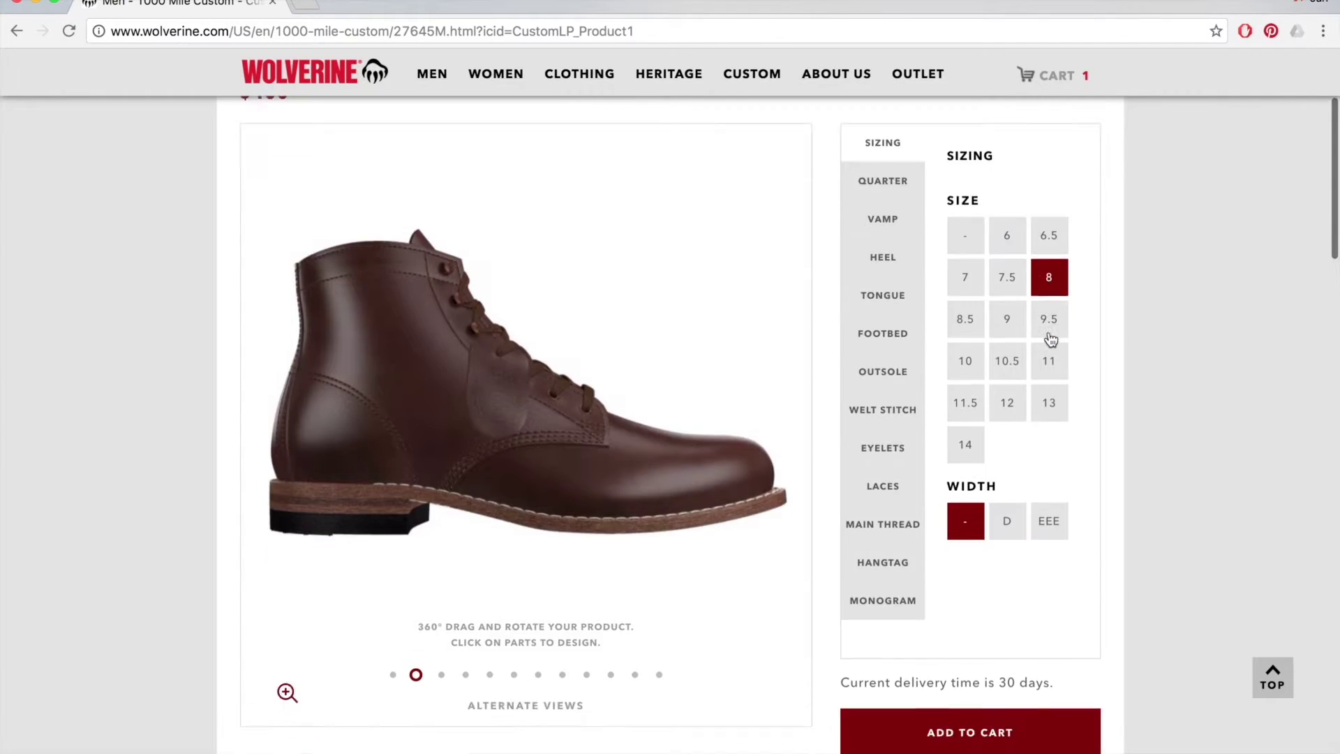
pyautogui.click(1006, 500)
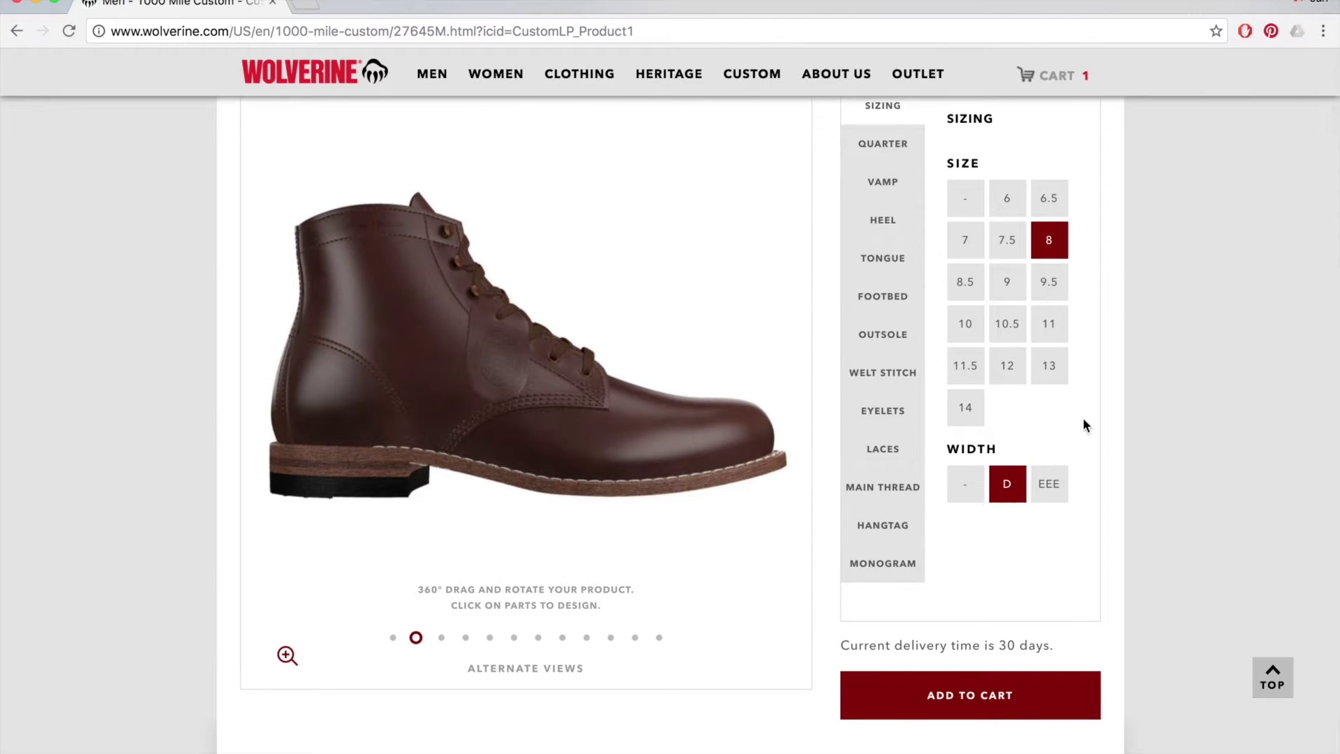
# Step: Try Natural Horween Leather on the boot's quarter and settle on Squash Horween Leather
pyautogui.click(893, 145)
pyautogui.moveTo(991, 298)
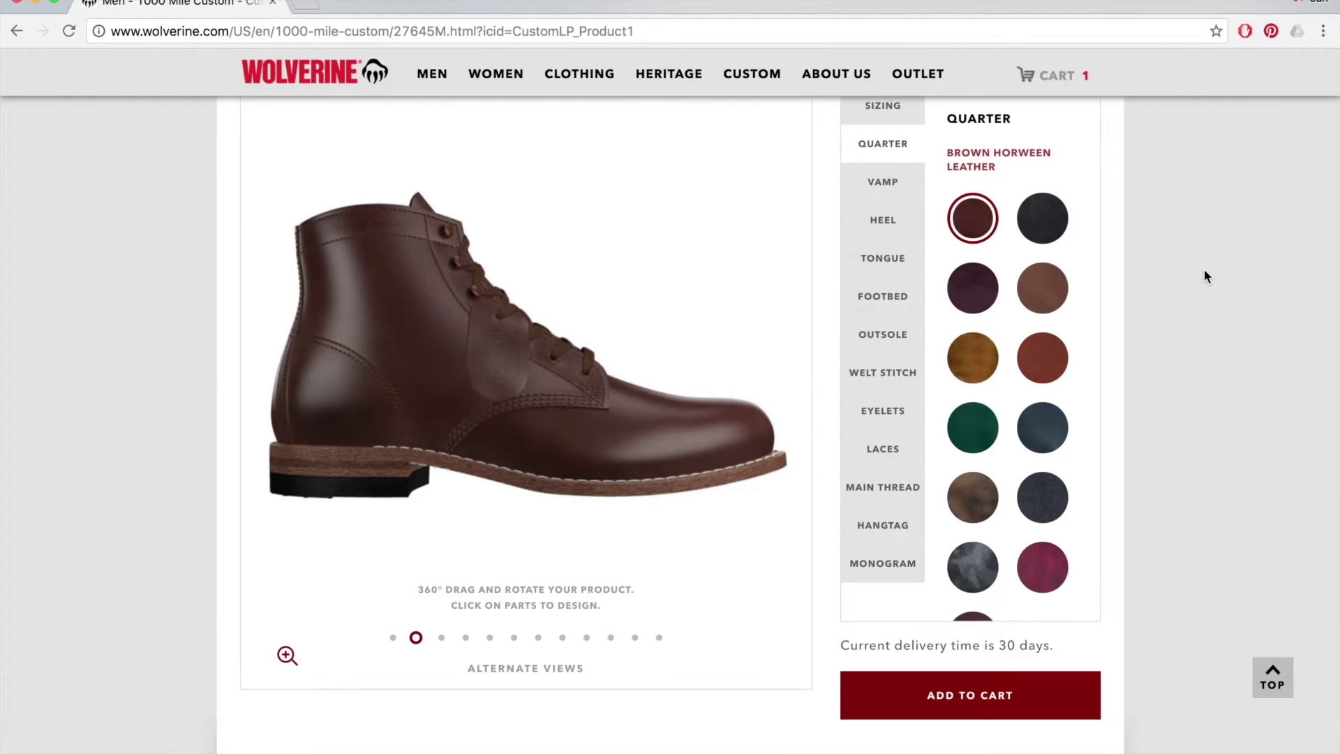
pyautogui.moveTo(972, 422)
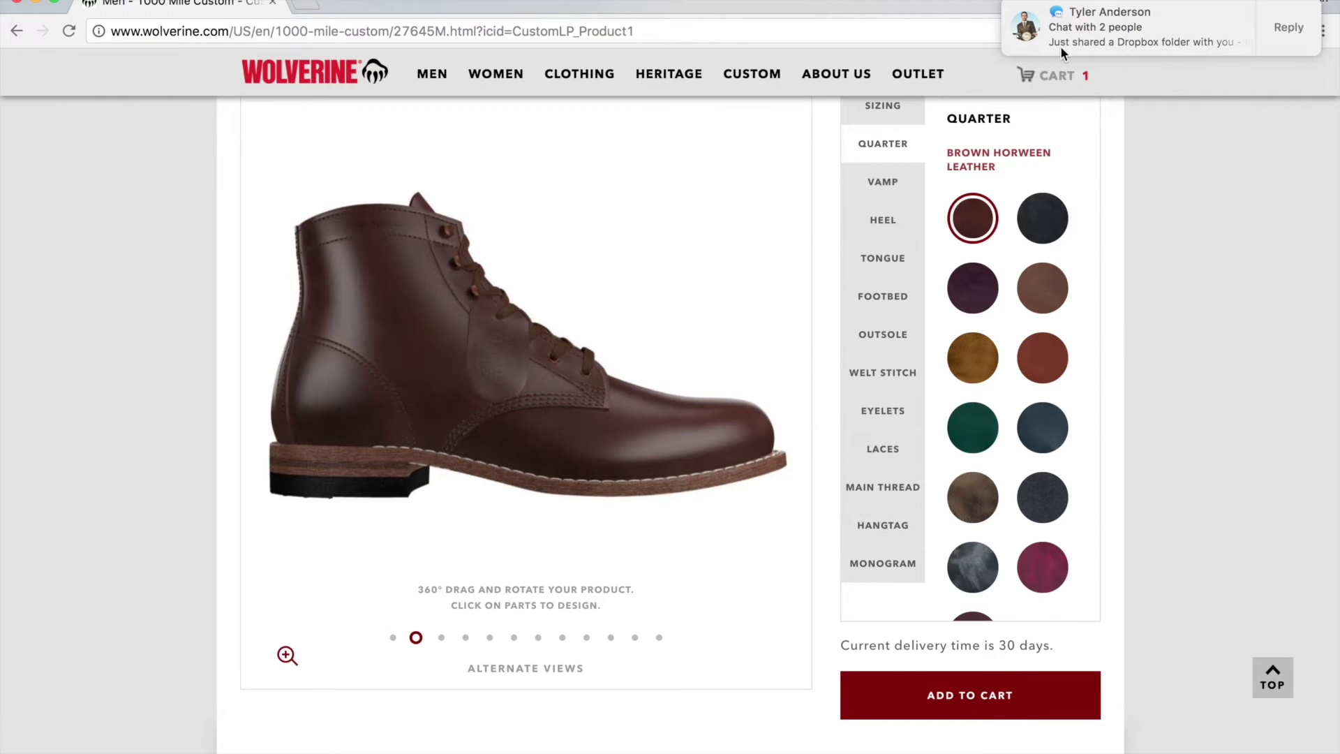
pyautogui.scroll(-1, 1119, 471)
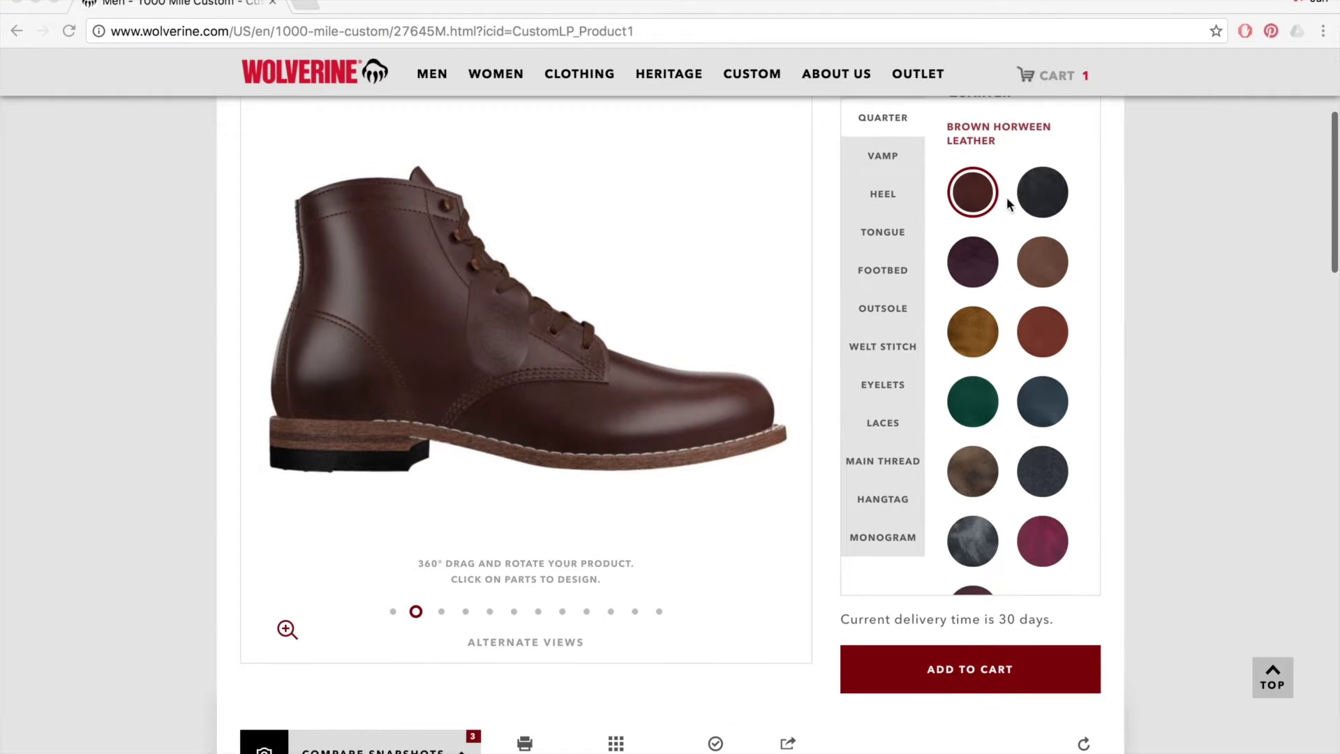
pyautogui.click(1029, 269)
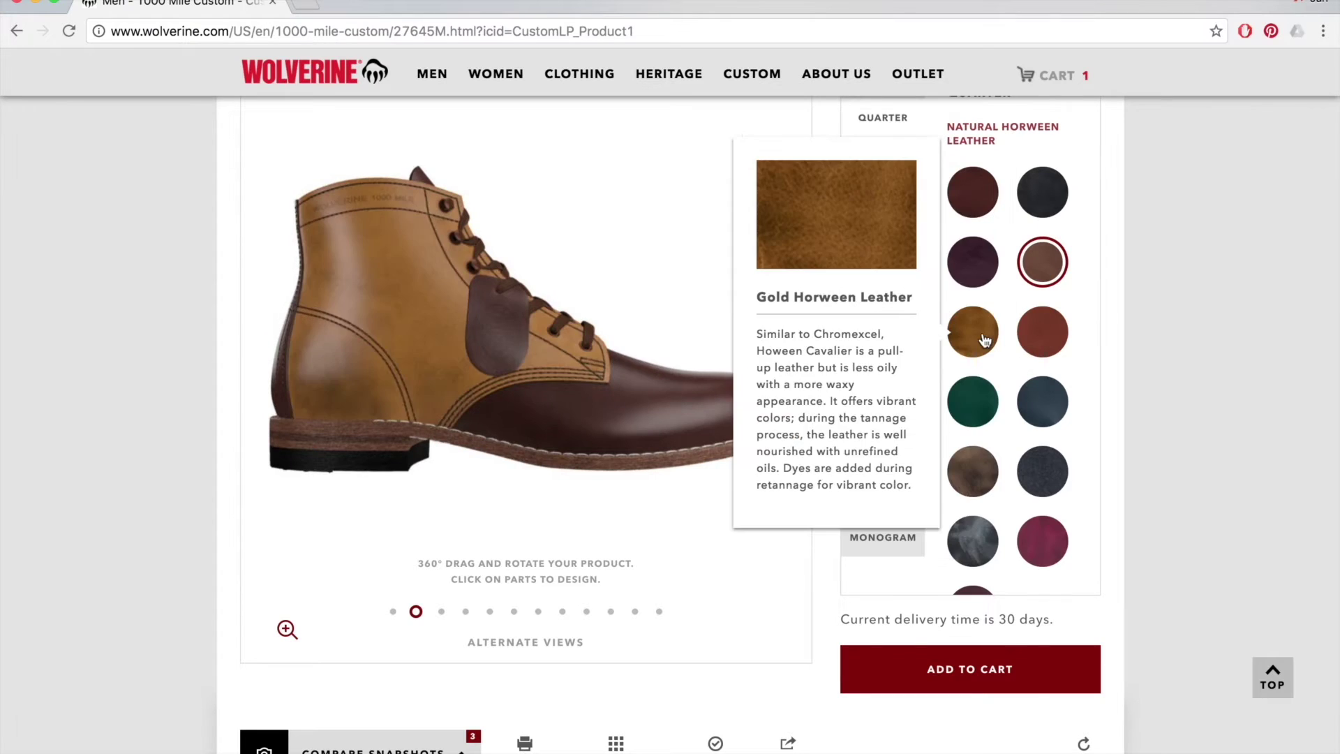
pyautogui.click(1056, 326)
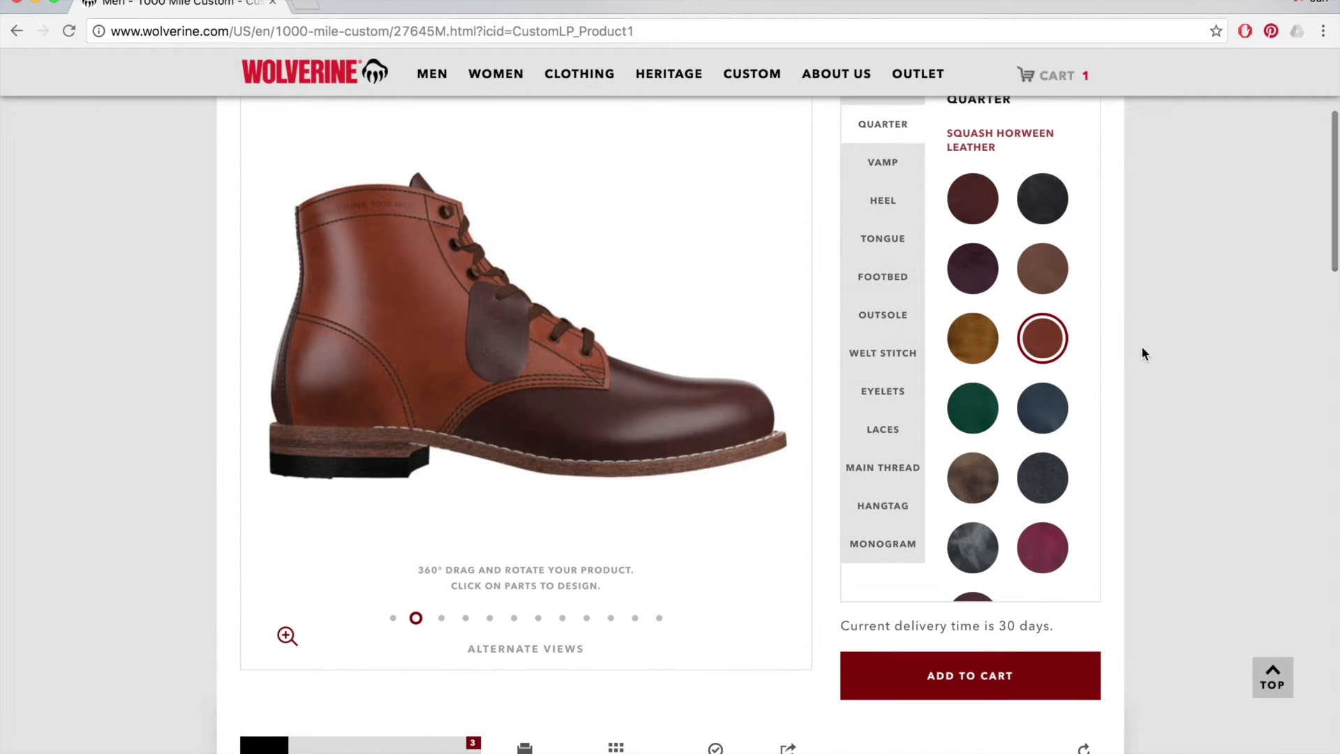
# Step: Try Hot Pink CF Stead Suede and Navy Horween Leather on the vamp, settling on Grey CF Stead Suede
pyautogui.click(883, 162)
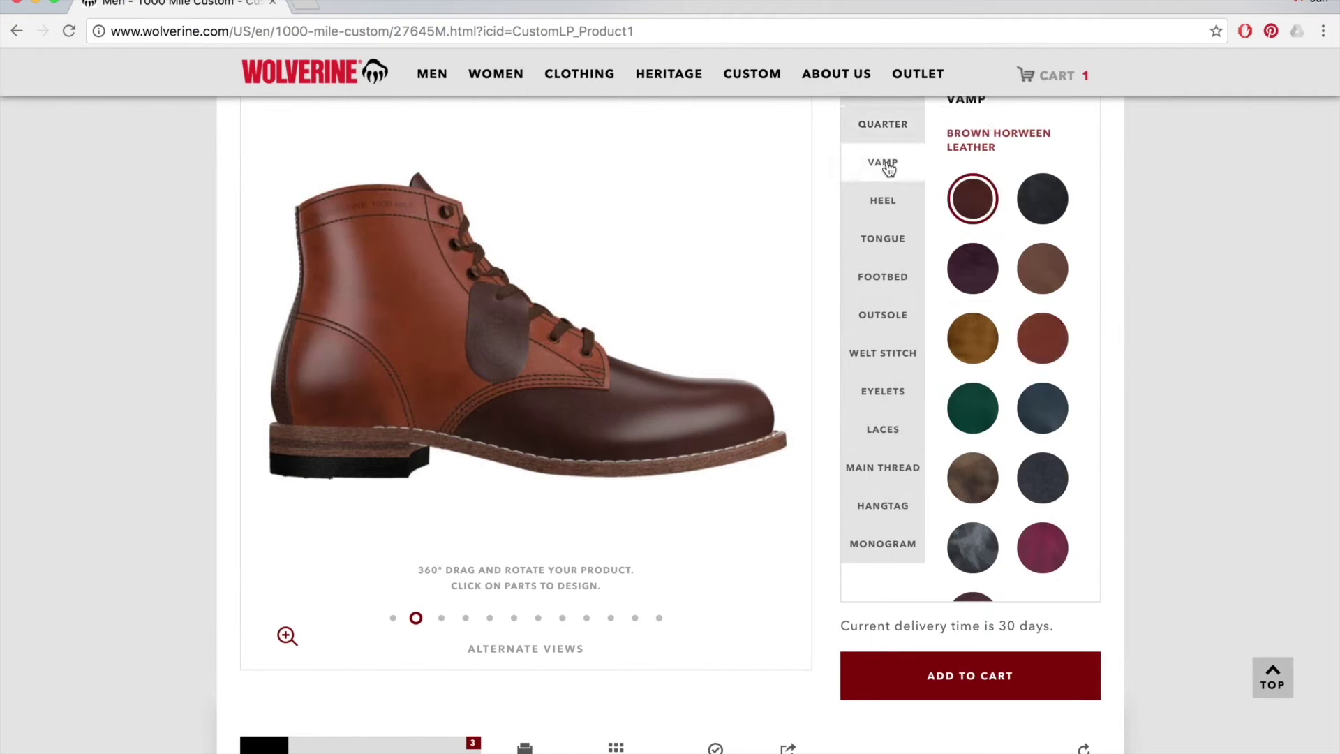
pyautogui.click(1042, 547)
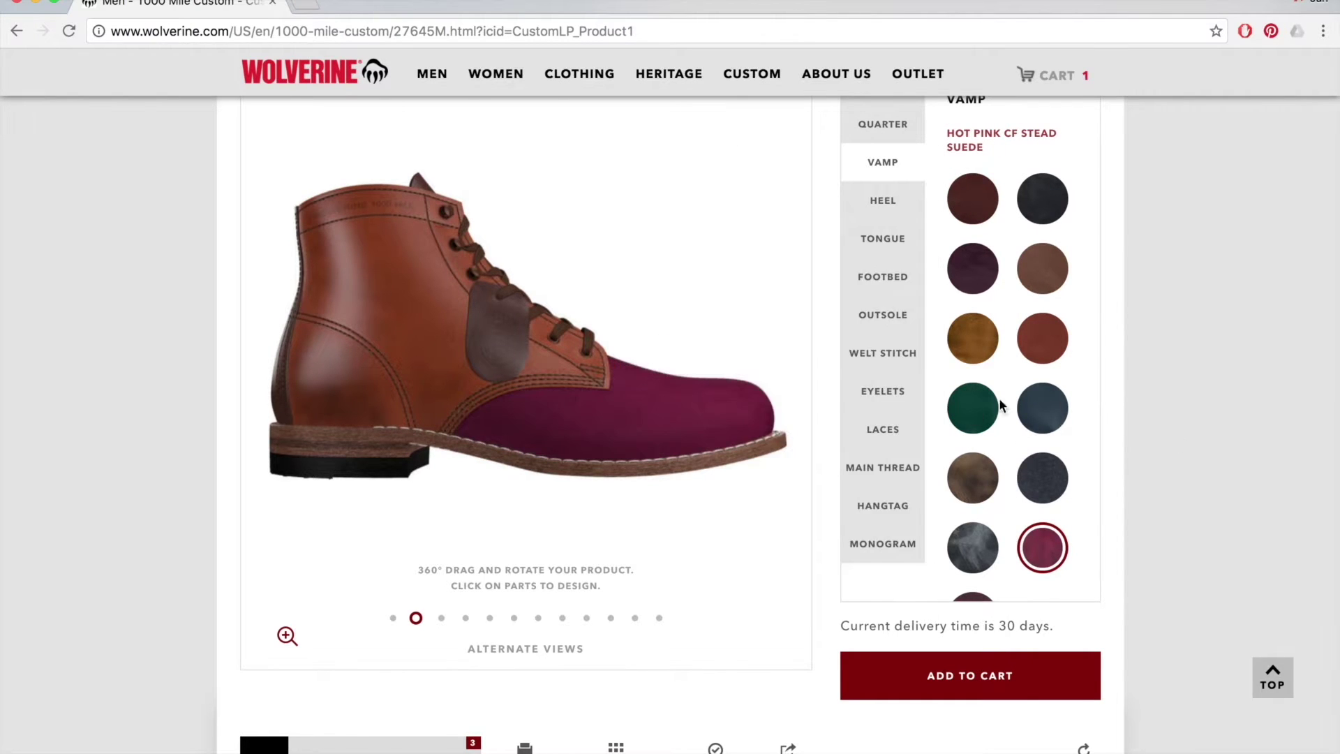
pyautogui.moveTo(1043, 425)
pyautogui.click(1043, 422)
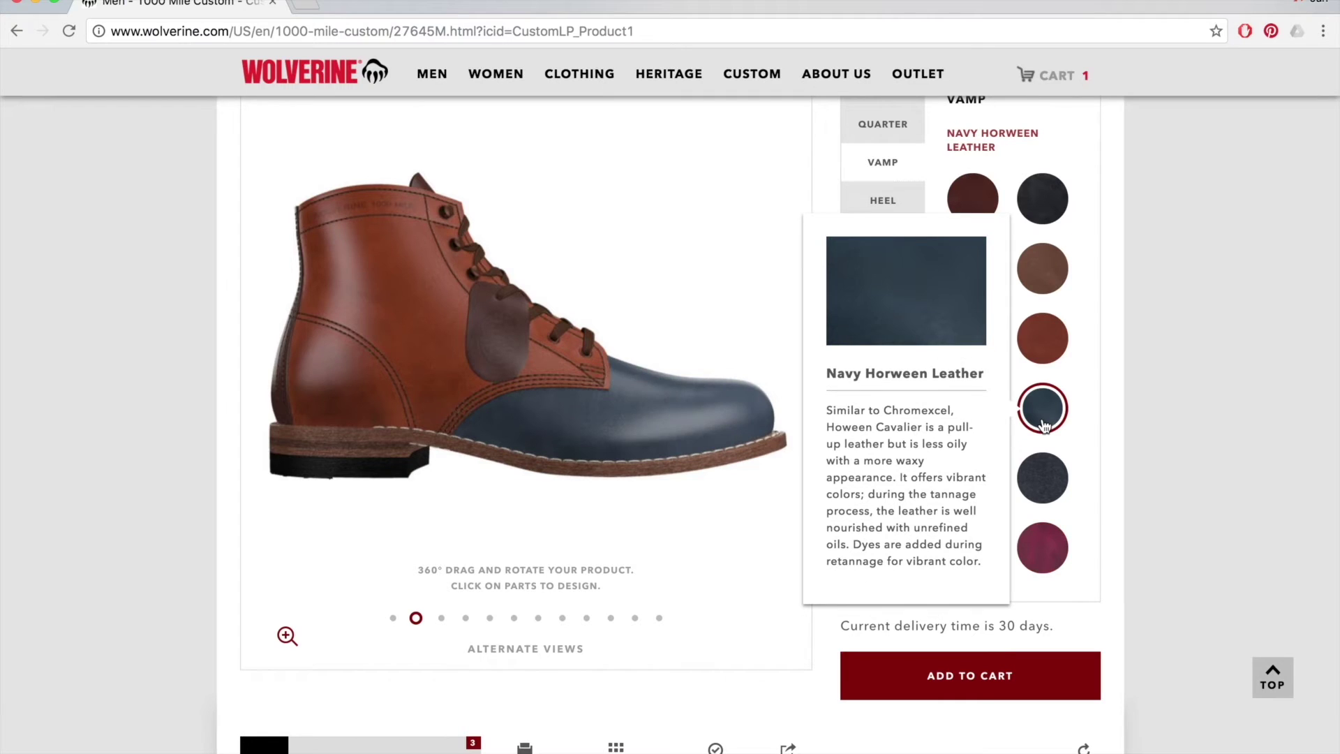
pyautogui.click(1058, 475)
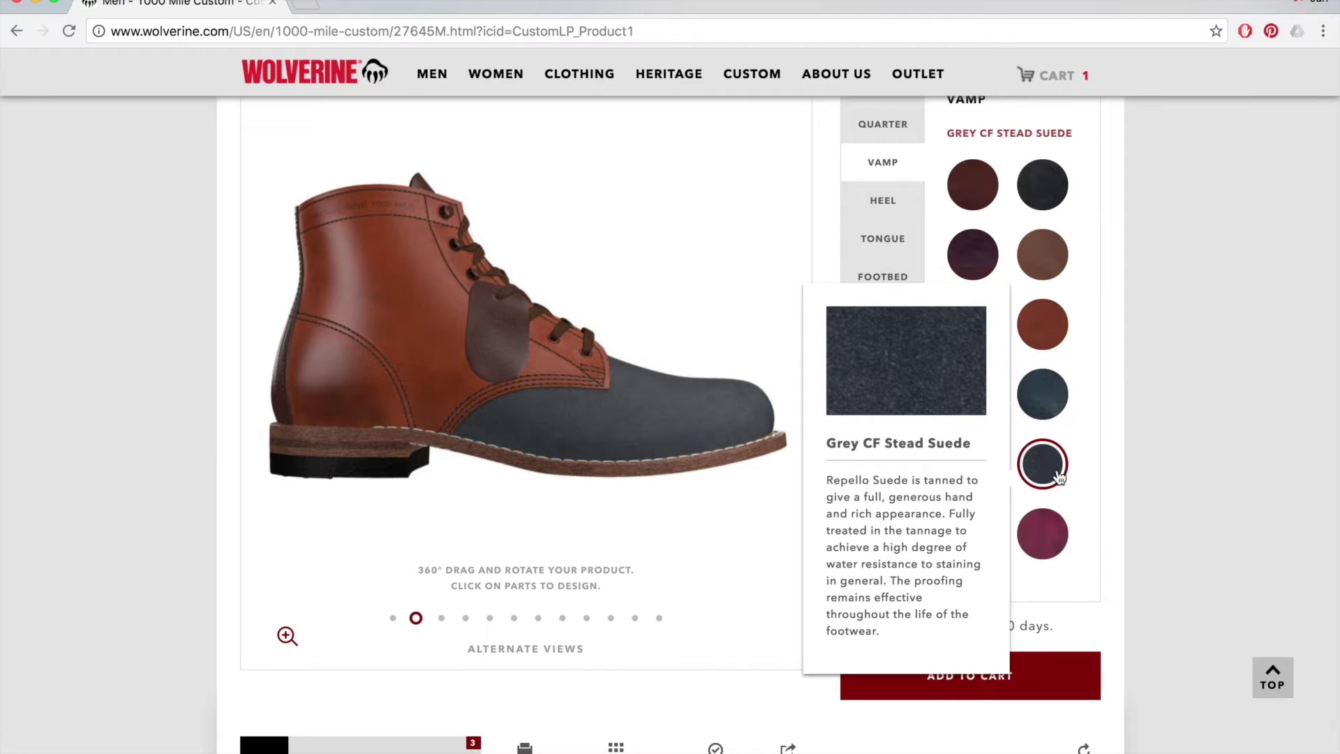
# Step: Examine the quarter and vamp materials up close on the boot preview
pyautogui.scroll(3, 64, 320)
pyautogui.scroll(-3, 65, 323)
pyautogui.moveTo(340, 312)
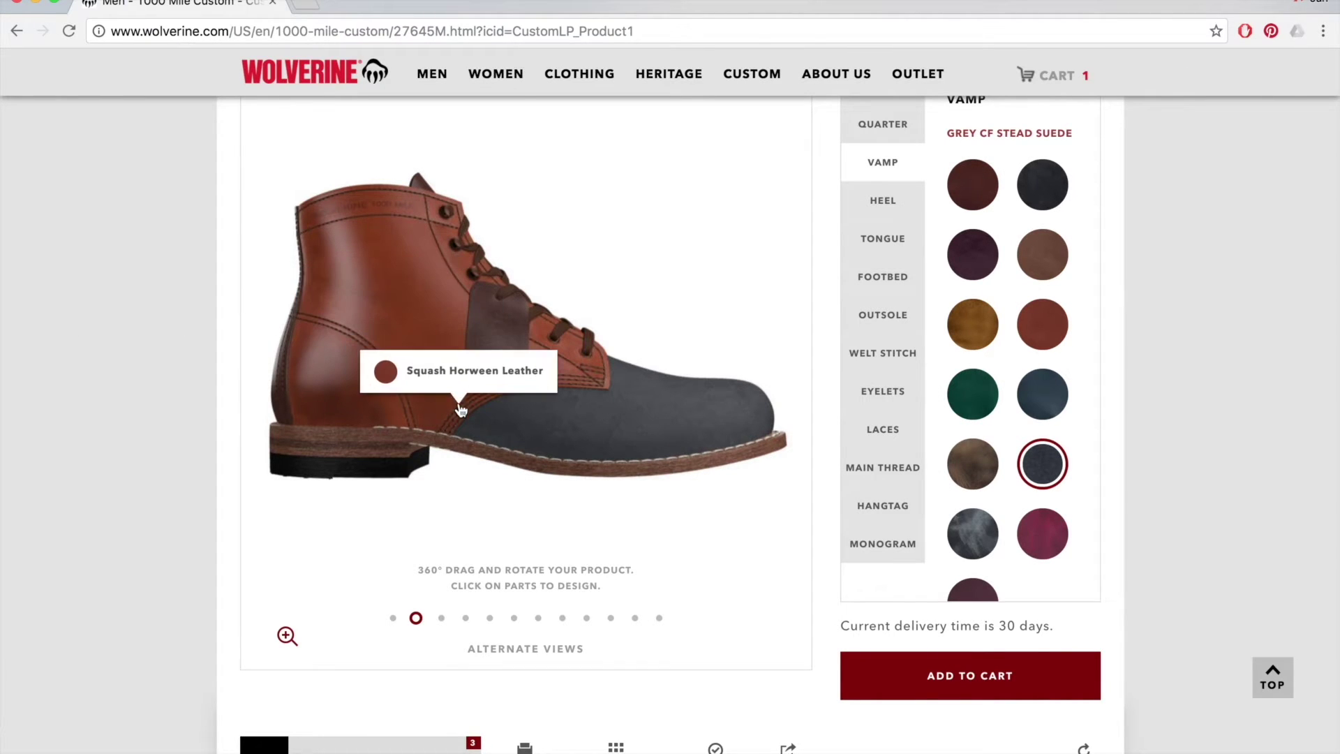
pyautogui.moveTo(611, 412)
pyautogui.scroll(3, 609, 423)
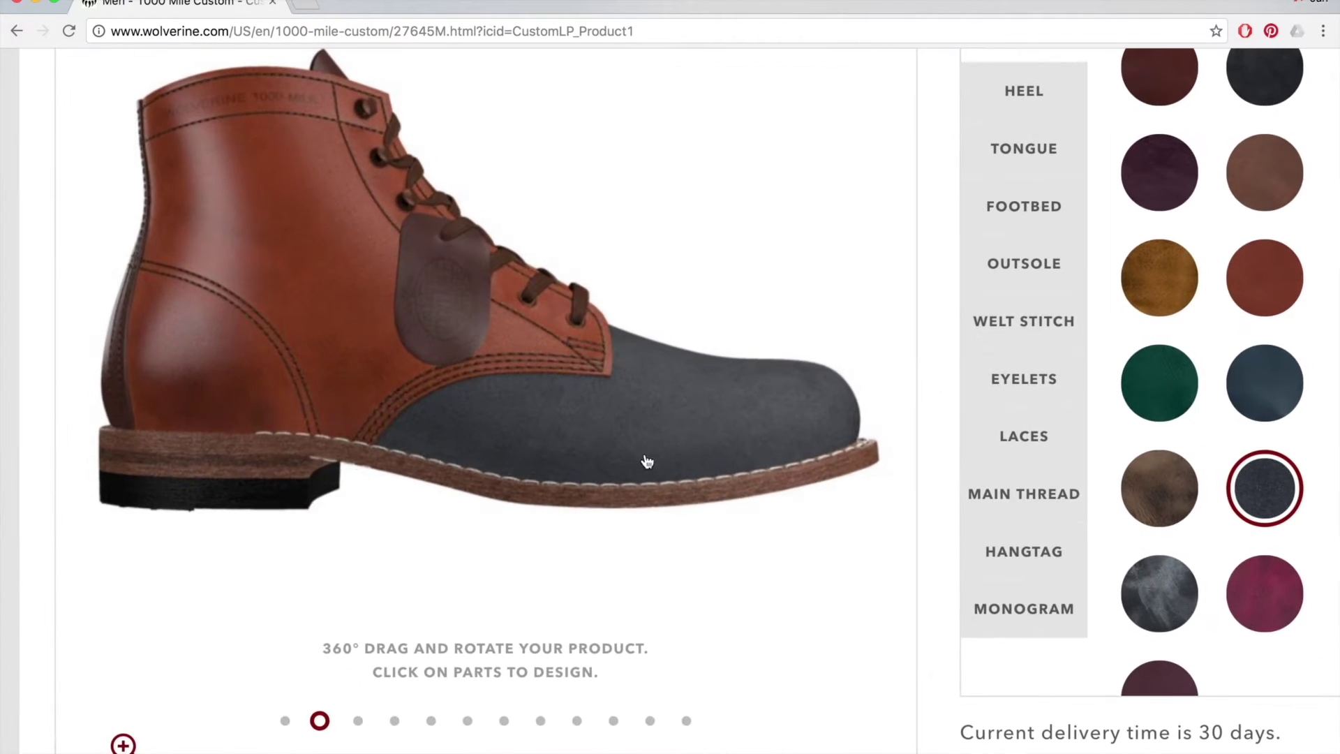
# Step: Change the boot's vamp to Cordovan No. 8 Horween Leather and check it up close against the quarter
pyautogui.scroll(-3, 622, 393)
pyautogui.moveTo(497, 391)
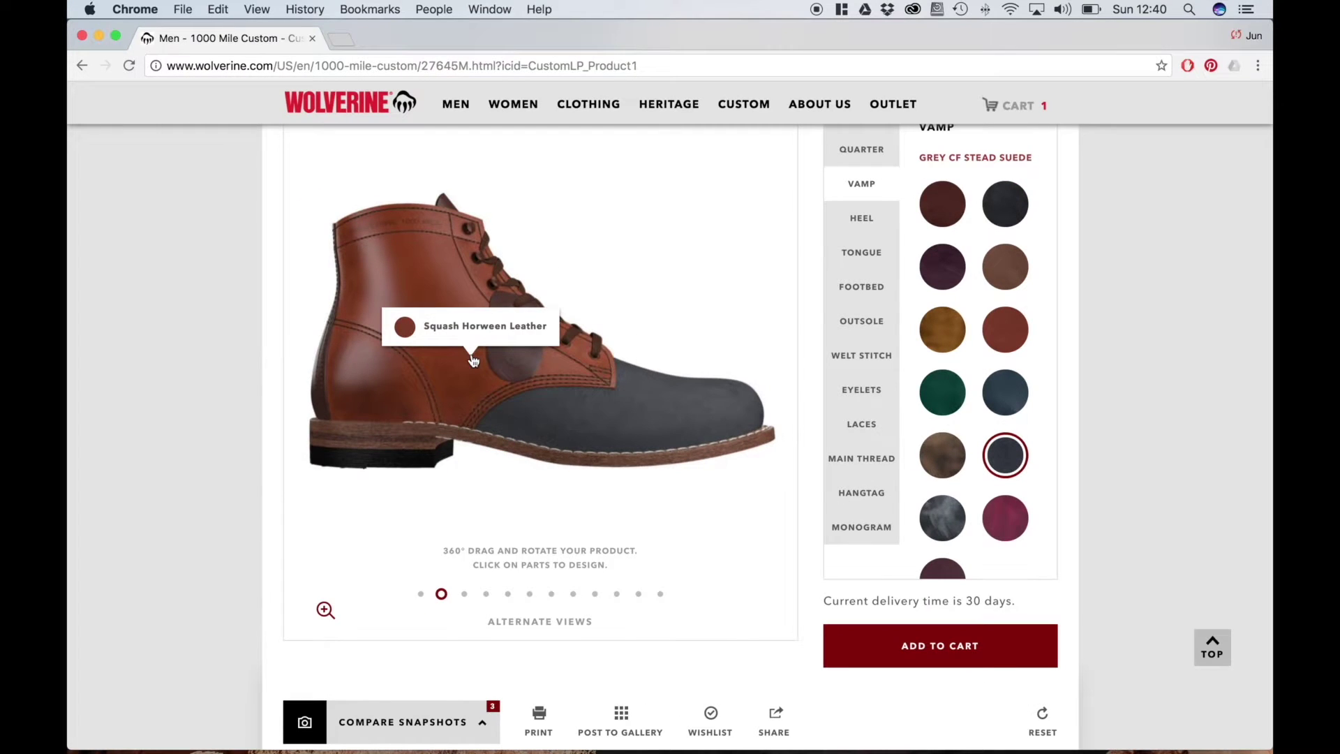
pyautogui.moveTo(596, 429)
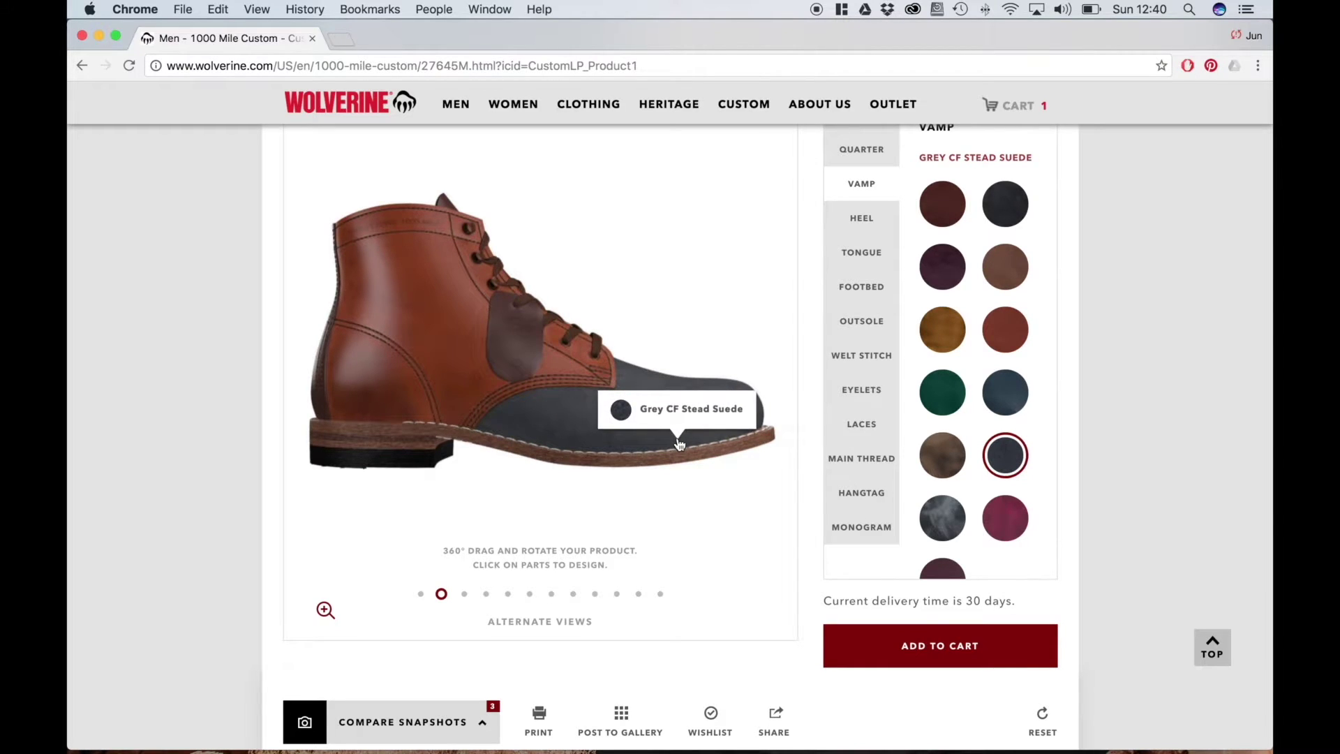
pyautogui.scroll(-1, 1116, 421)
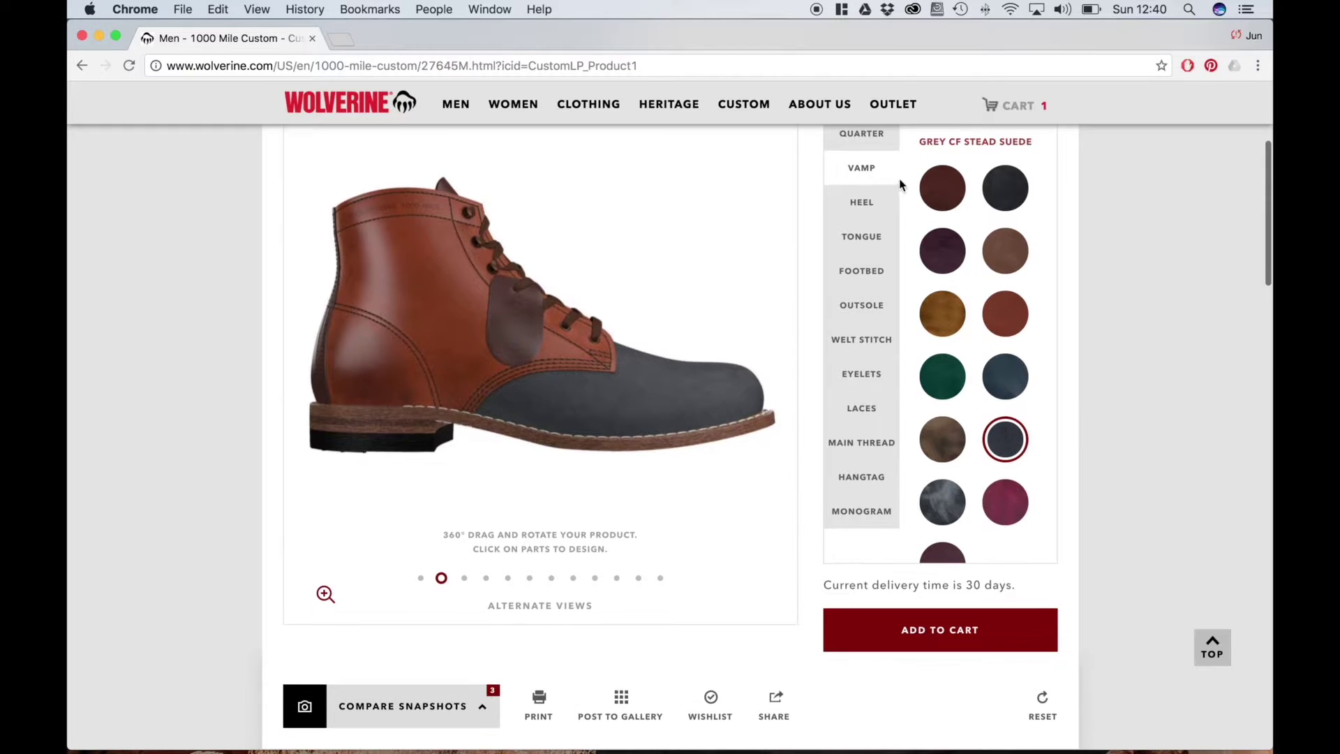
pyautogui.moveTo(961, 406)
pyautogui.moveTo(949, 247)
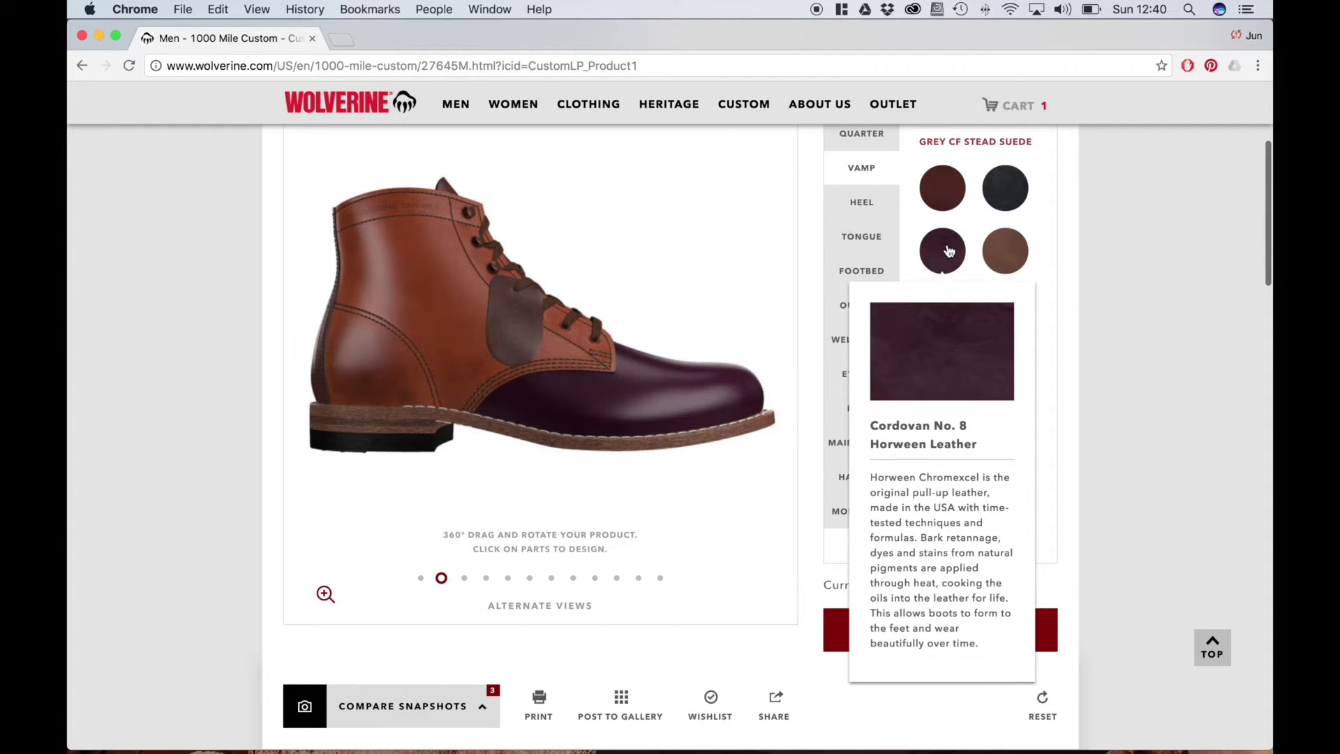
pyautogui.click(949, 252)
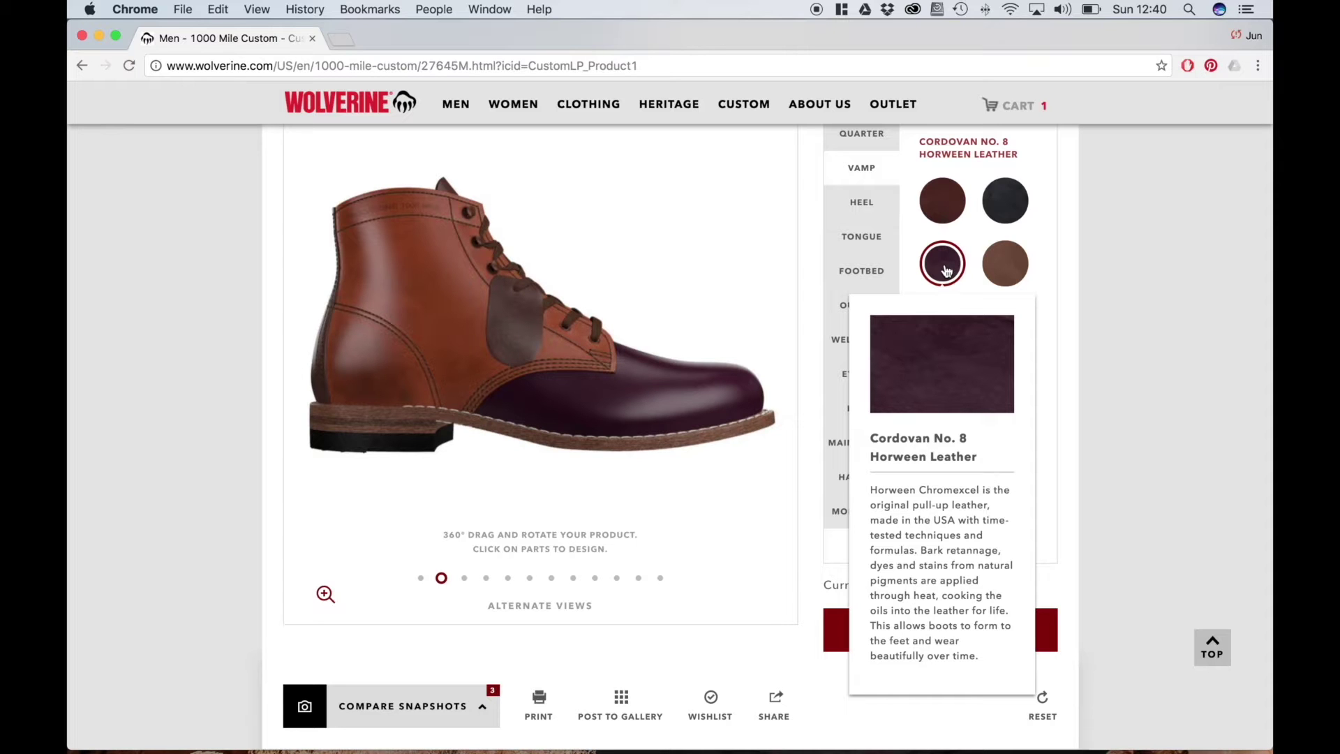
pyautogui.scroll(5, 1212, 263)
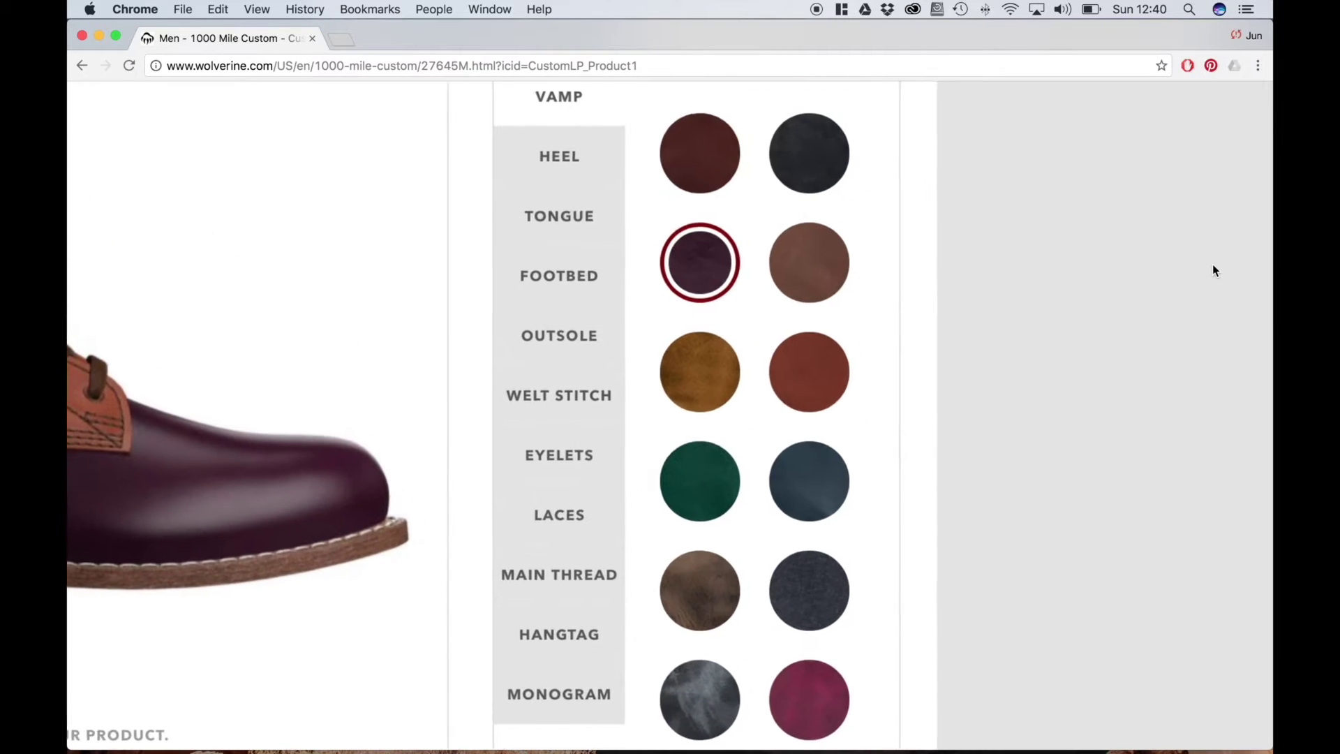
pyautogui.hscroll(-3, 1212, 264)
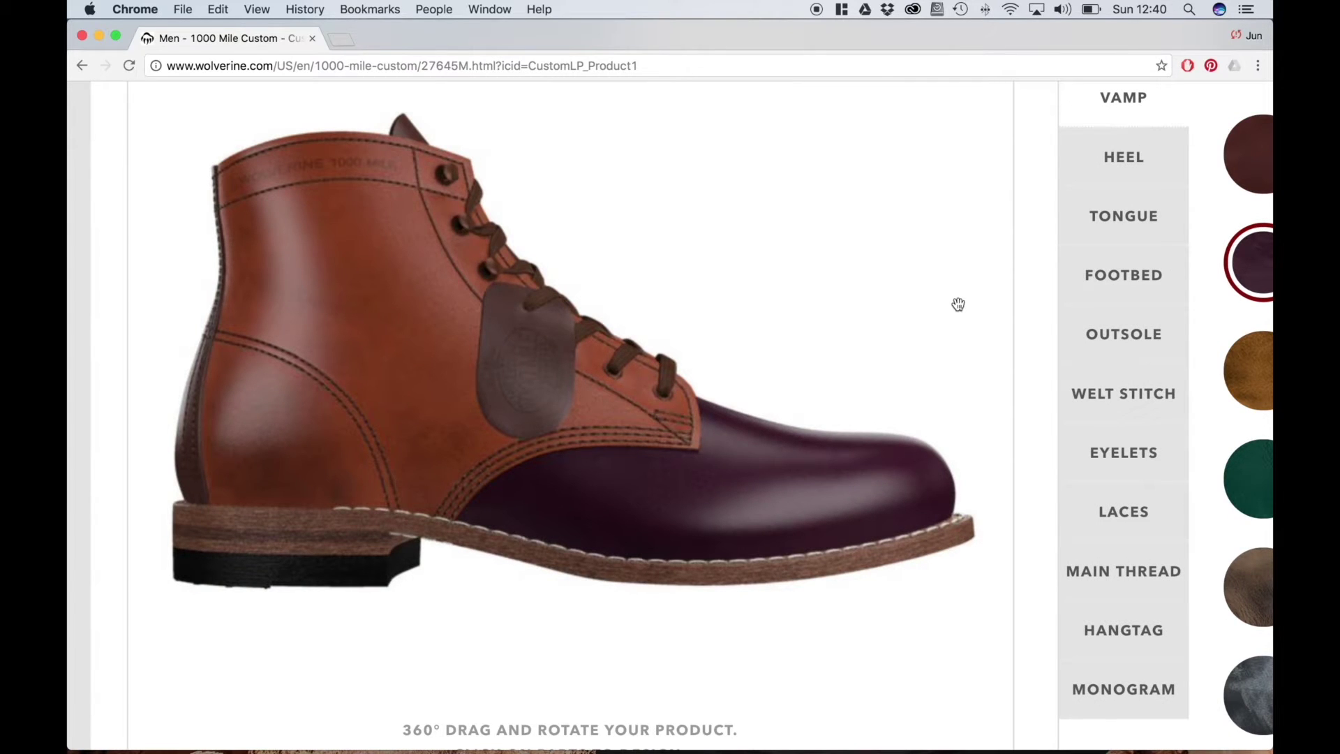
pyautogui.scroll(-5, 959, 305)
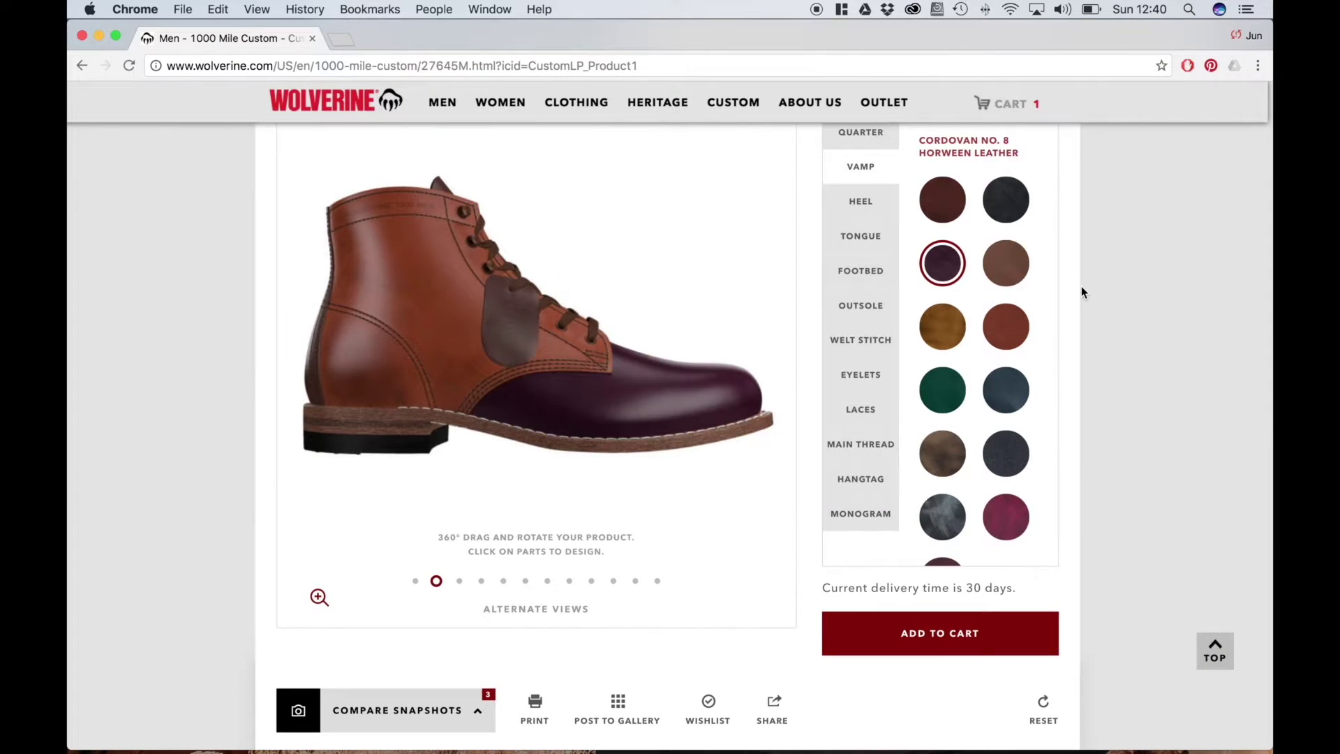
# Step: Try Hot Pink CF Stead Suede and Green Horween Leather on the heel, settling on Cordovan No. 8 Horween Leather
pyautogui.click(862, 202)
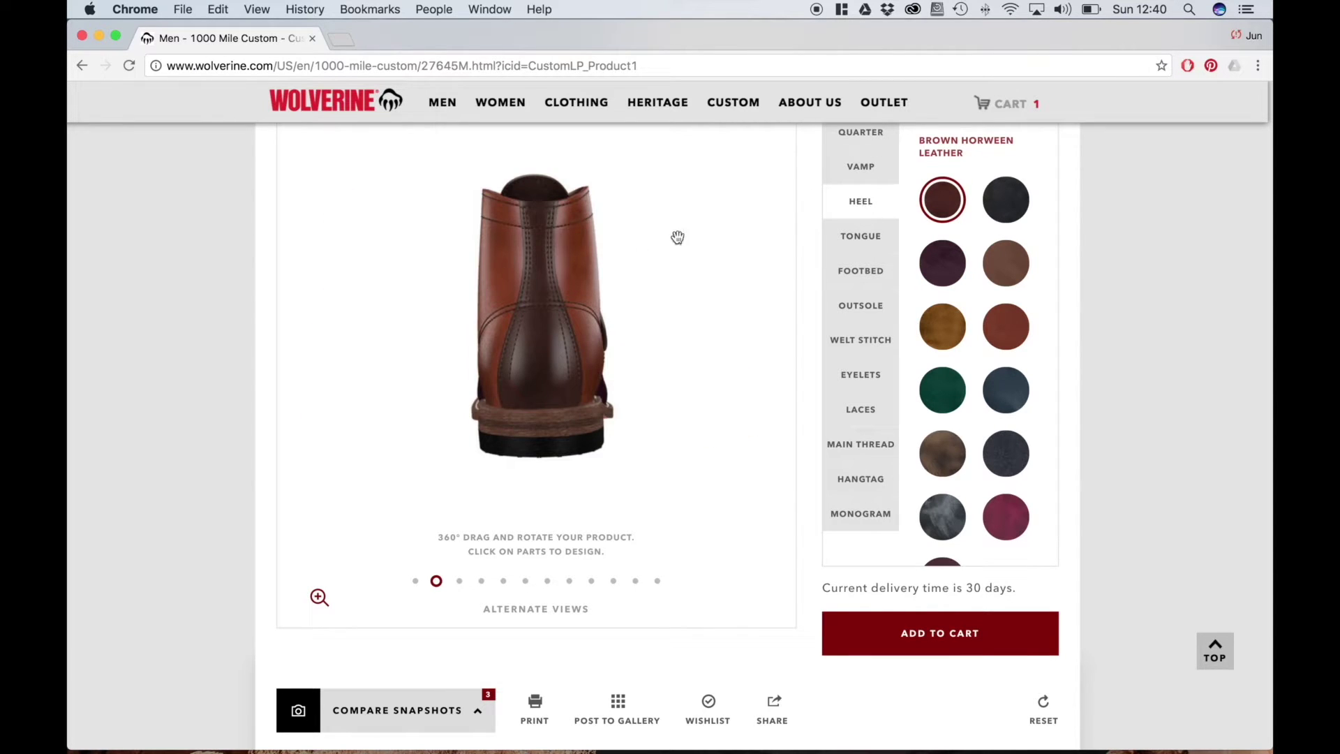
pyautogui.click(943, 260)
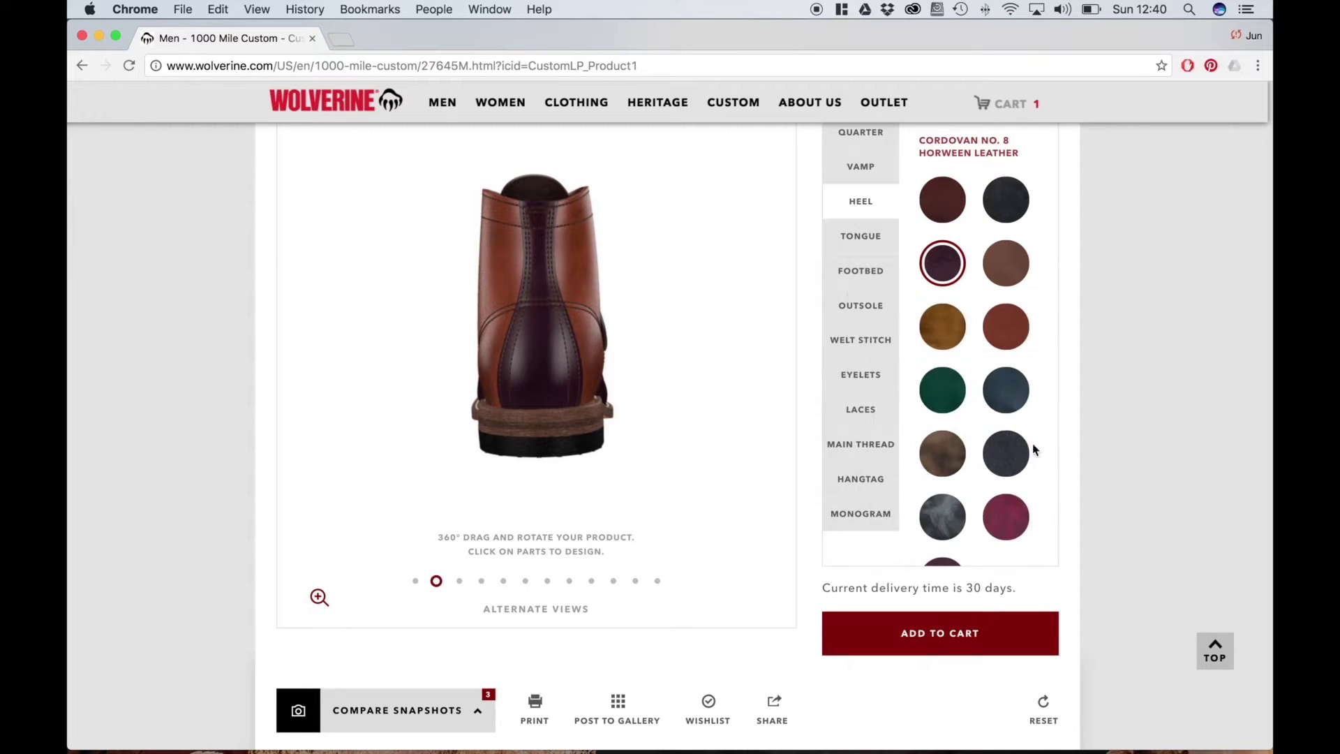
pyautogui.click(1009, 516)
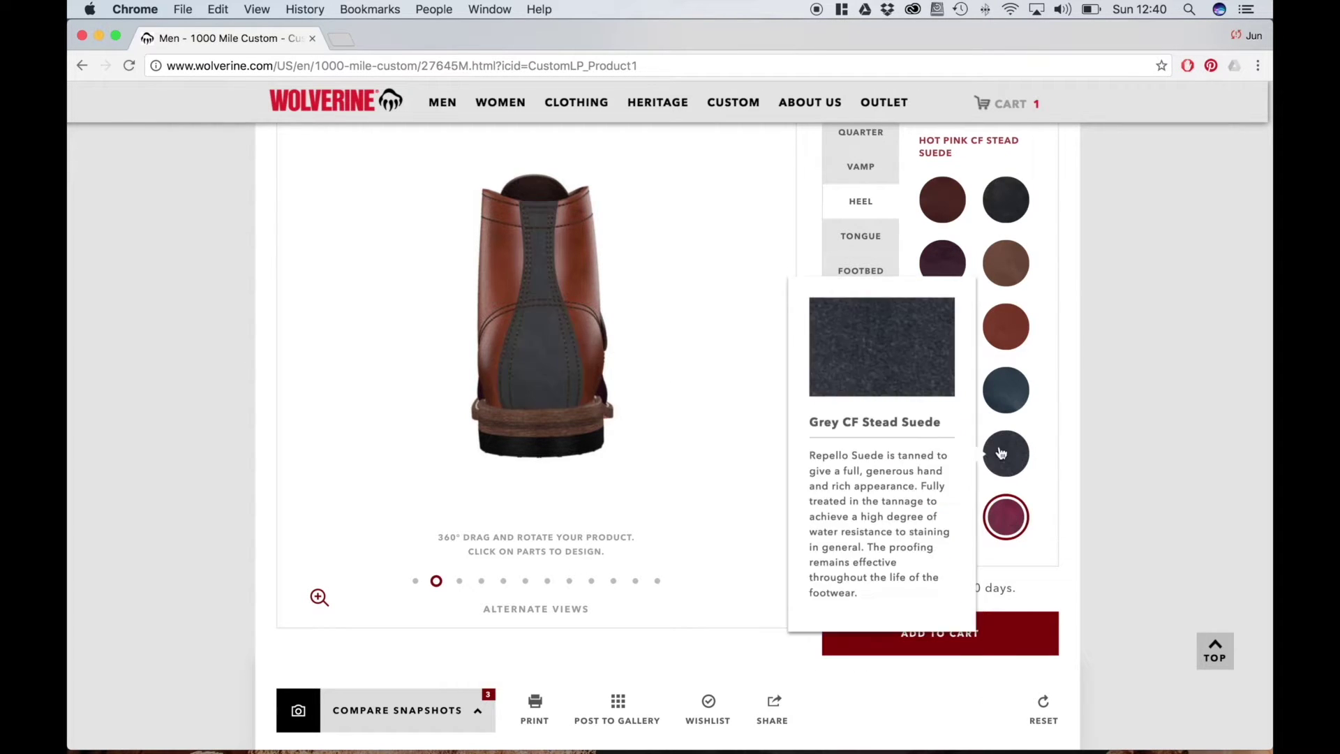
pyautogui.click(942, 393)
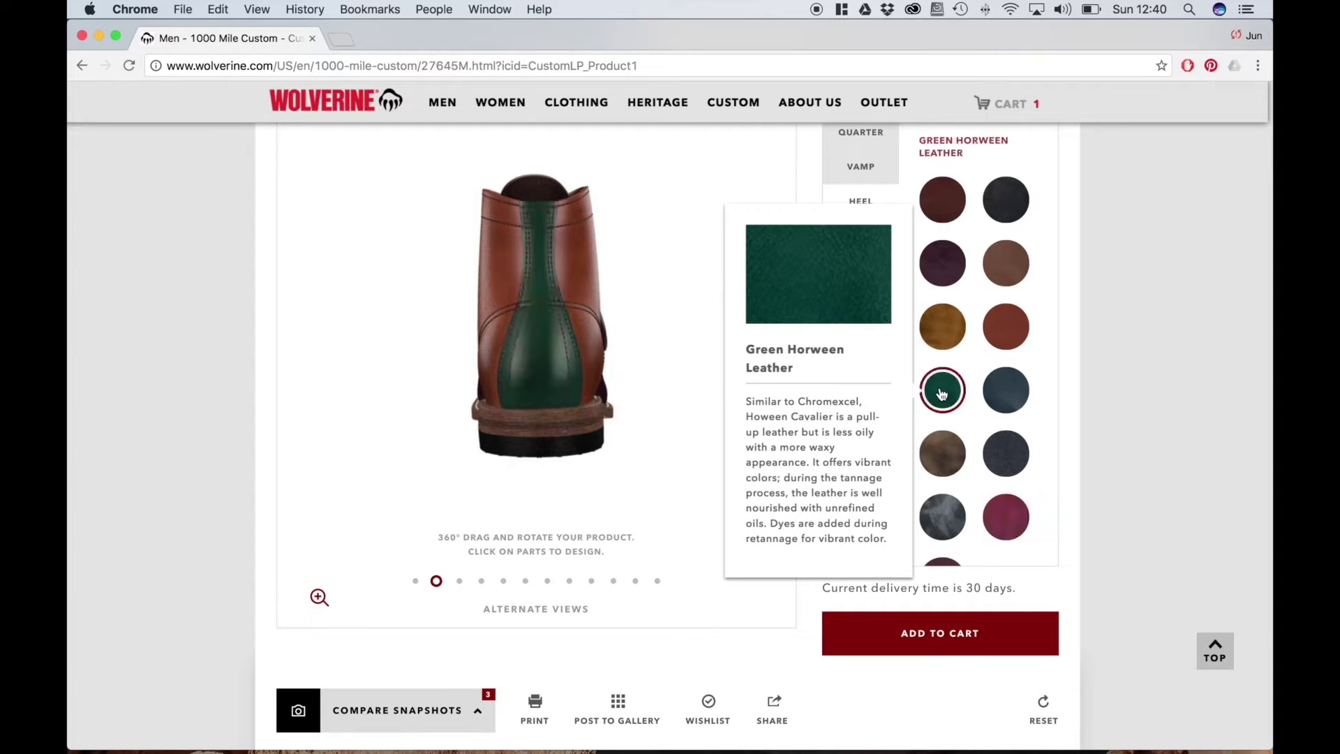
pyautogui.click(938, 271)
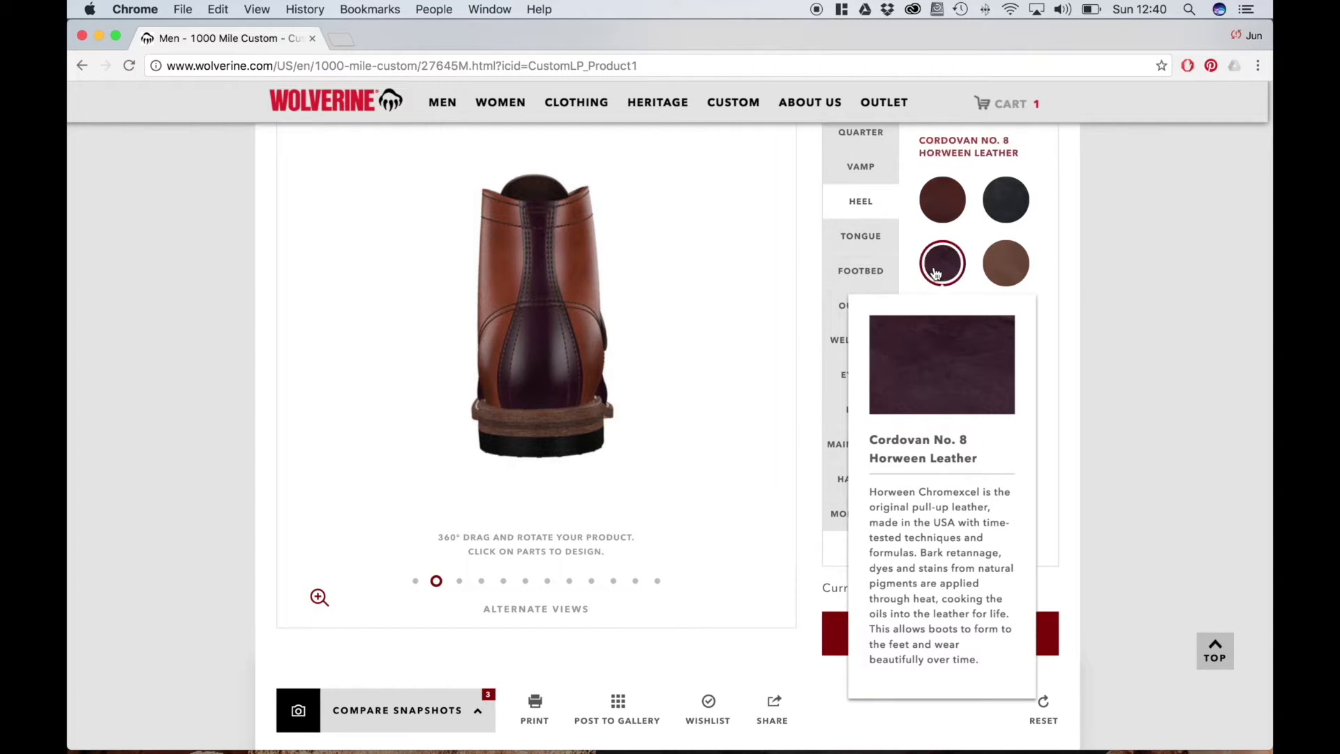
# Step: Examine the boot from several alternate angles, including the front and both sides
pyautogui.moveTo(479, 572)
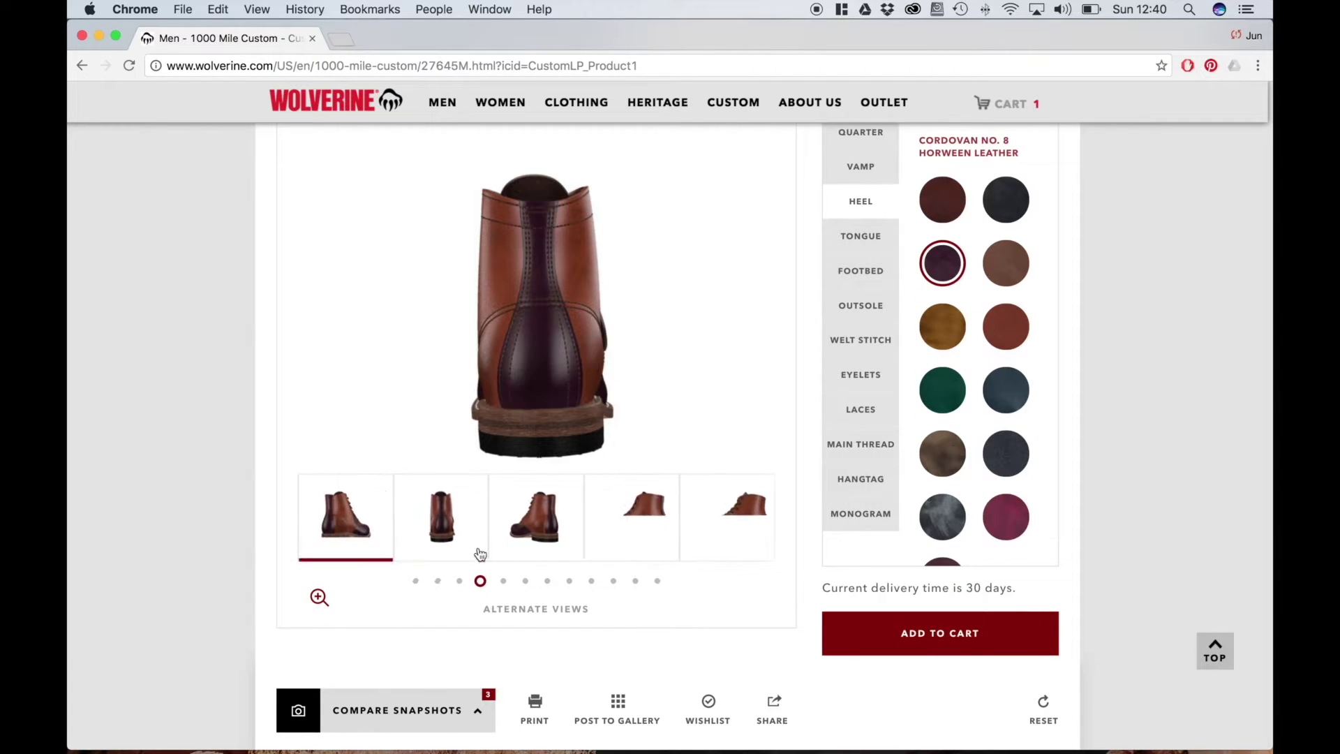
pyautogui.hscroll(5, 481, 544)
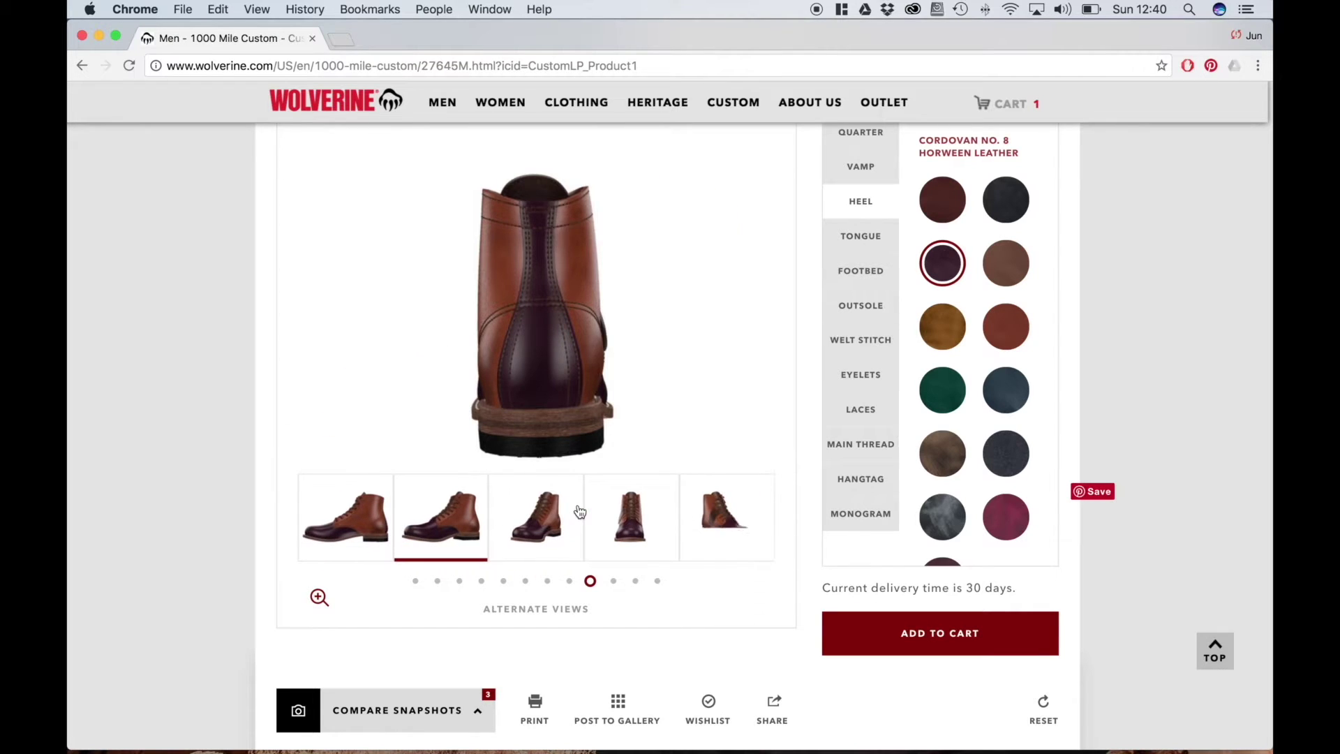
pyautogui.click(541, 515)
pyautogui.click(619, 506)
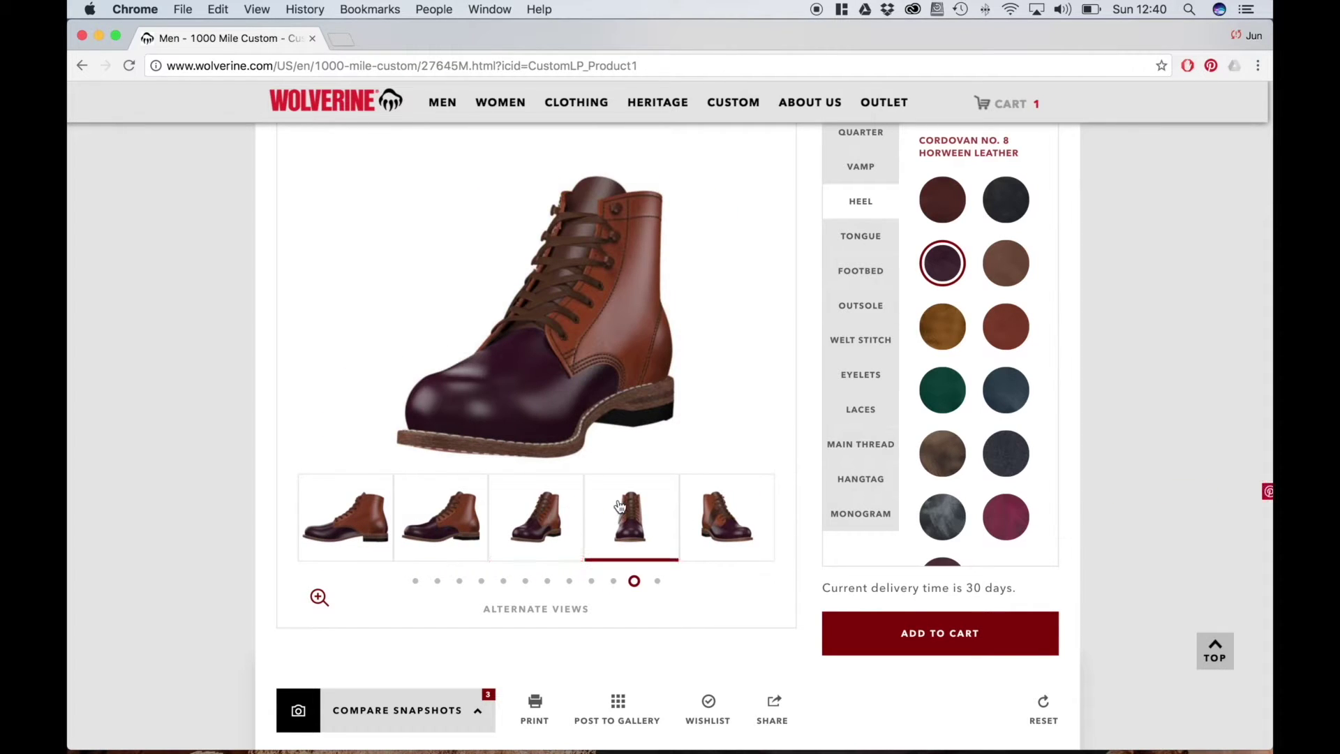
pyautogui.click(454, 533)
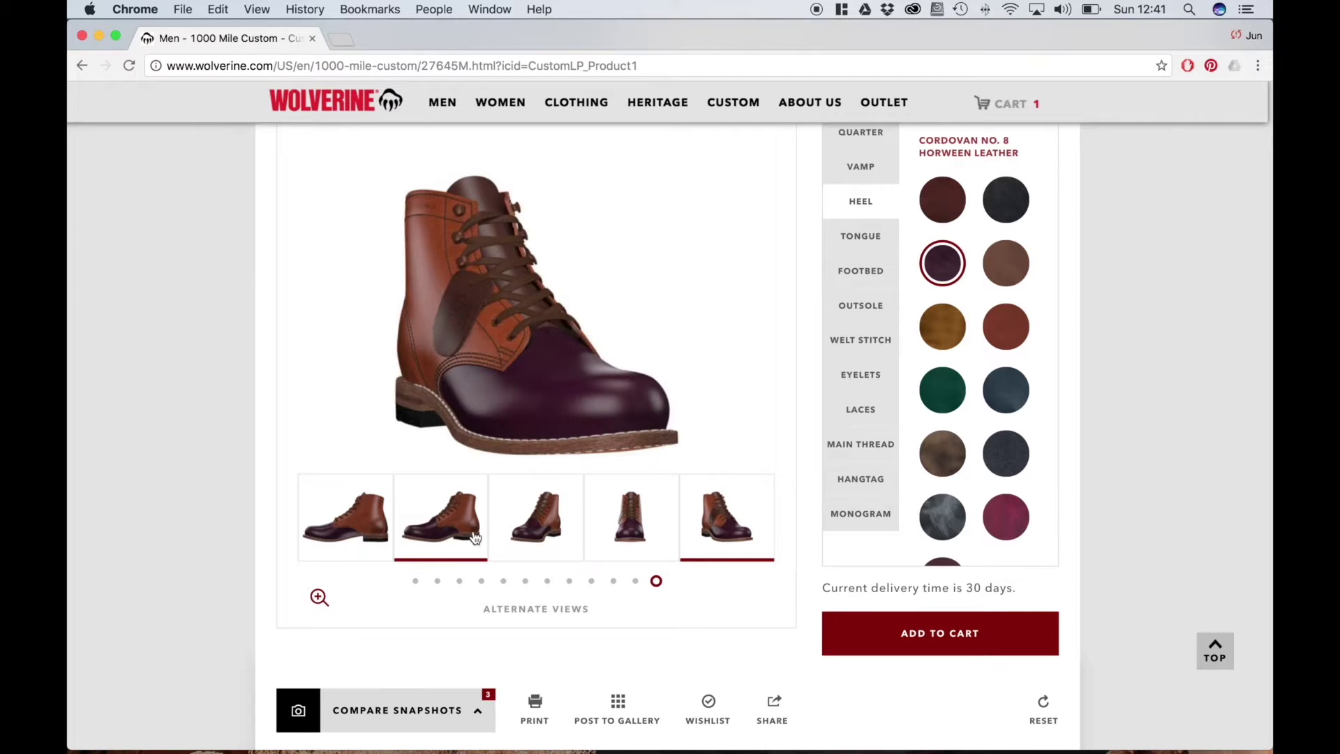
pyautogui.click(502, 580)
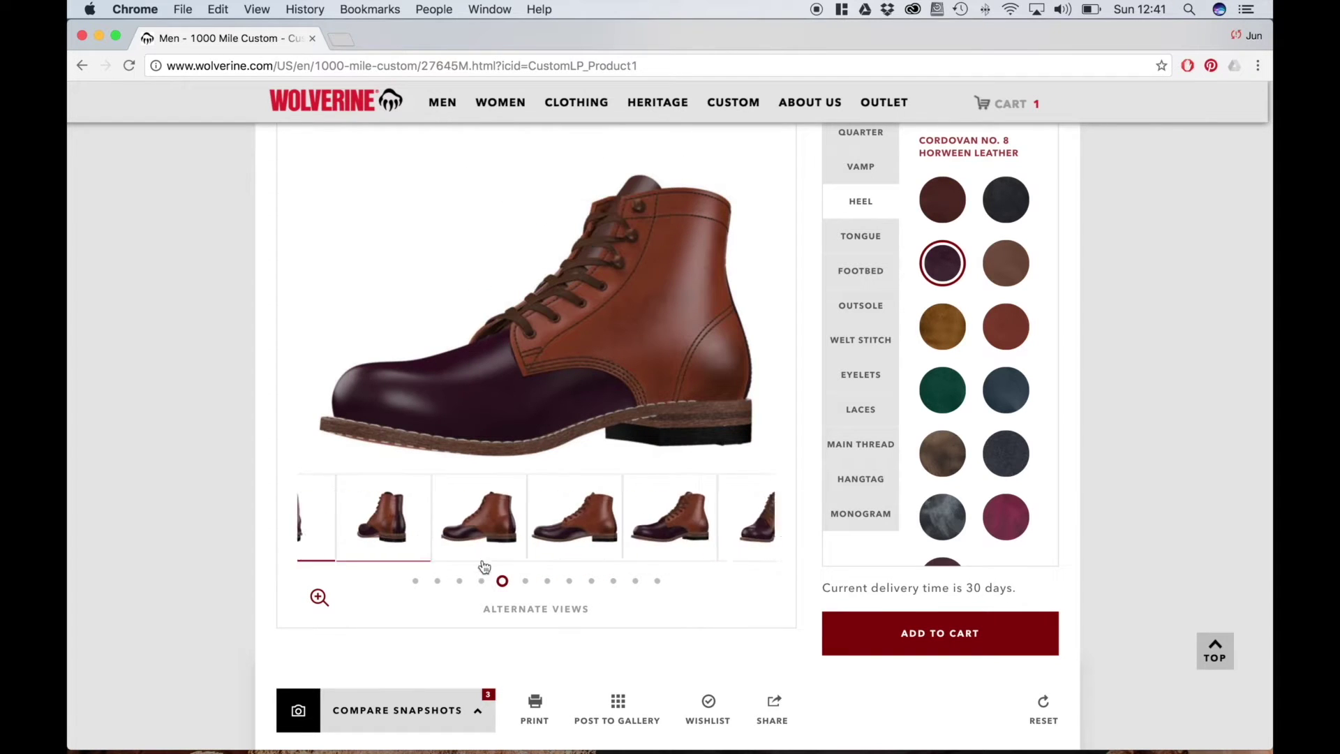
pyautogui.click(596, 516)
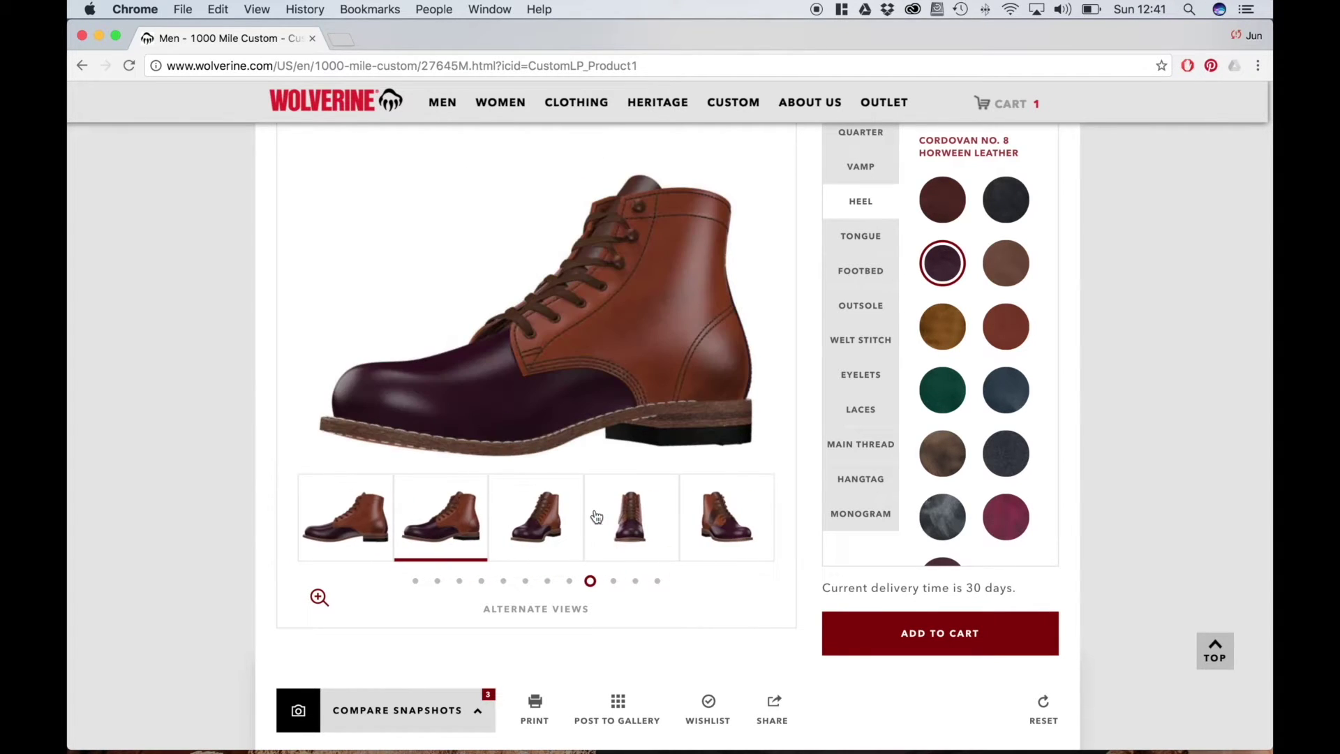
# Step: Try Cordovan No. 8, Gold and Squash Horween Leather on the tongue, checking it from alternate views
pyautogui.click(867, 235)
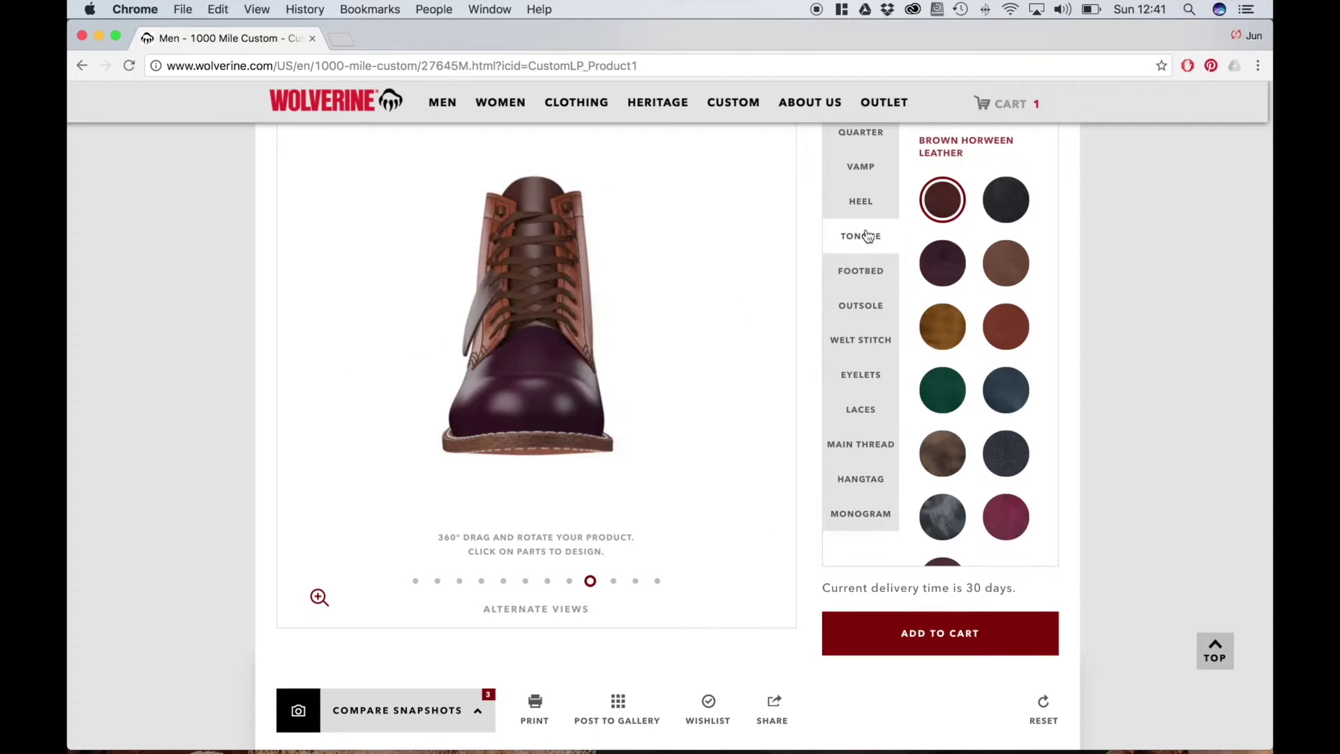
pyautogui.moveTo(929, 247)
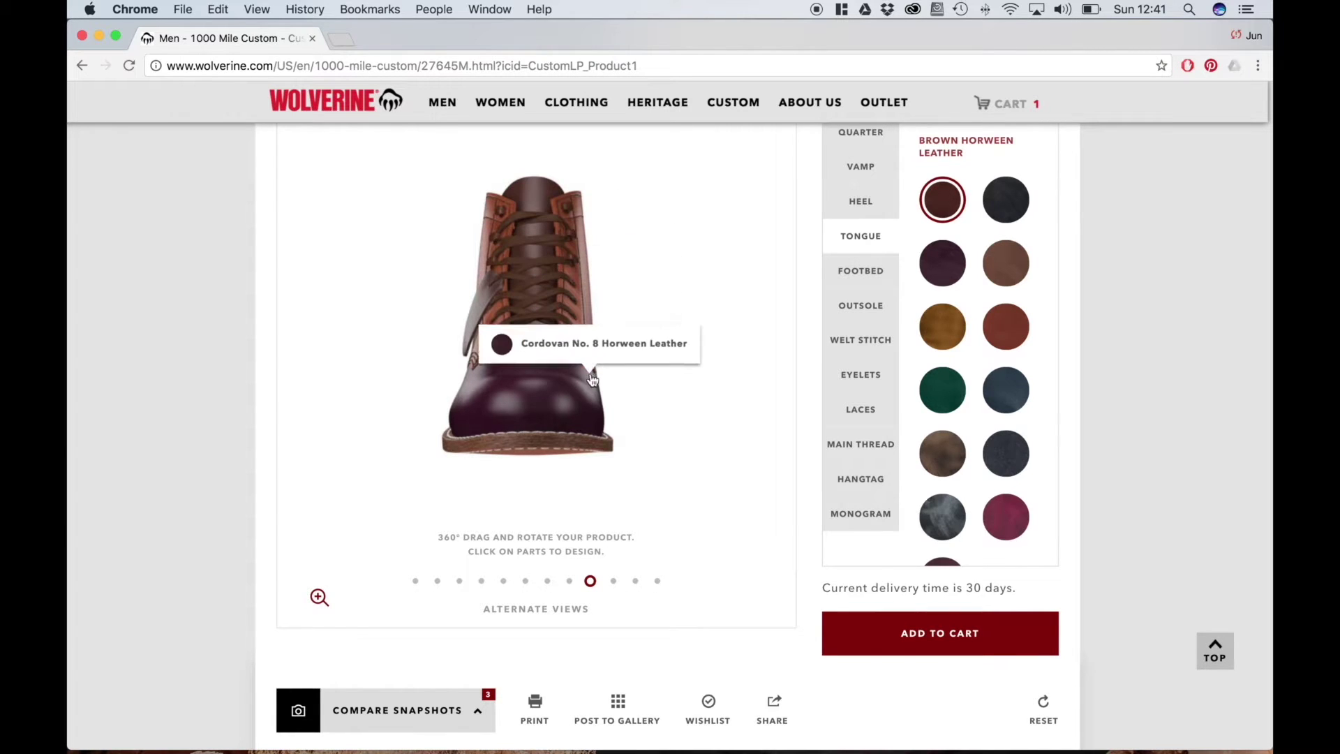
pyautogui.click(939, 262)
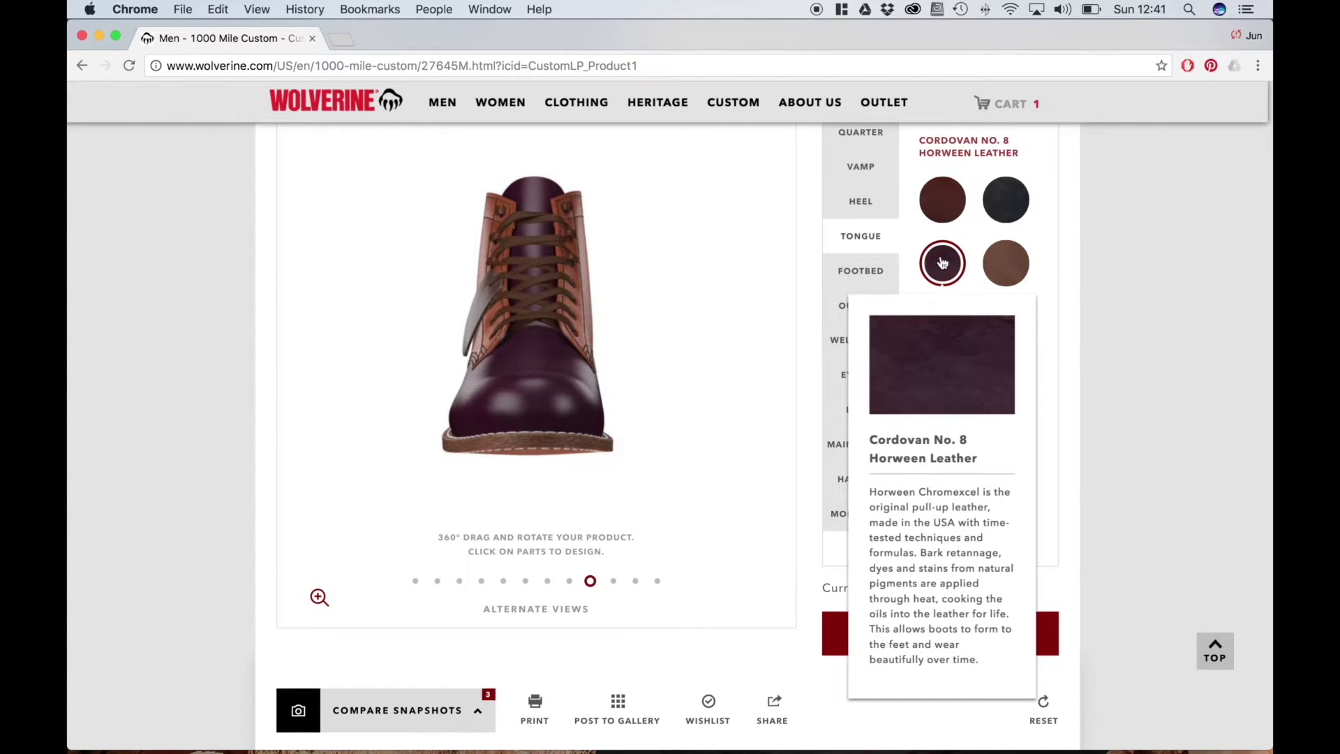
pyautogui.click(516, 517)
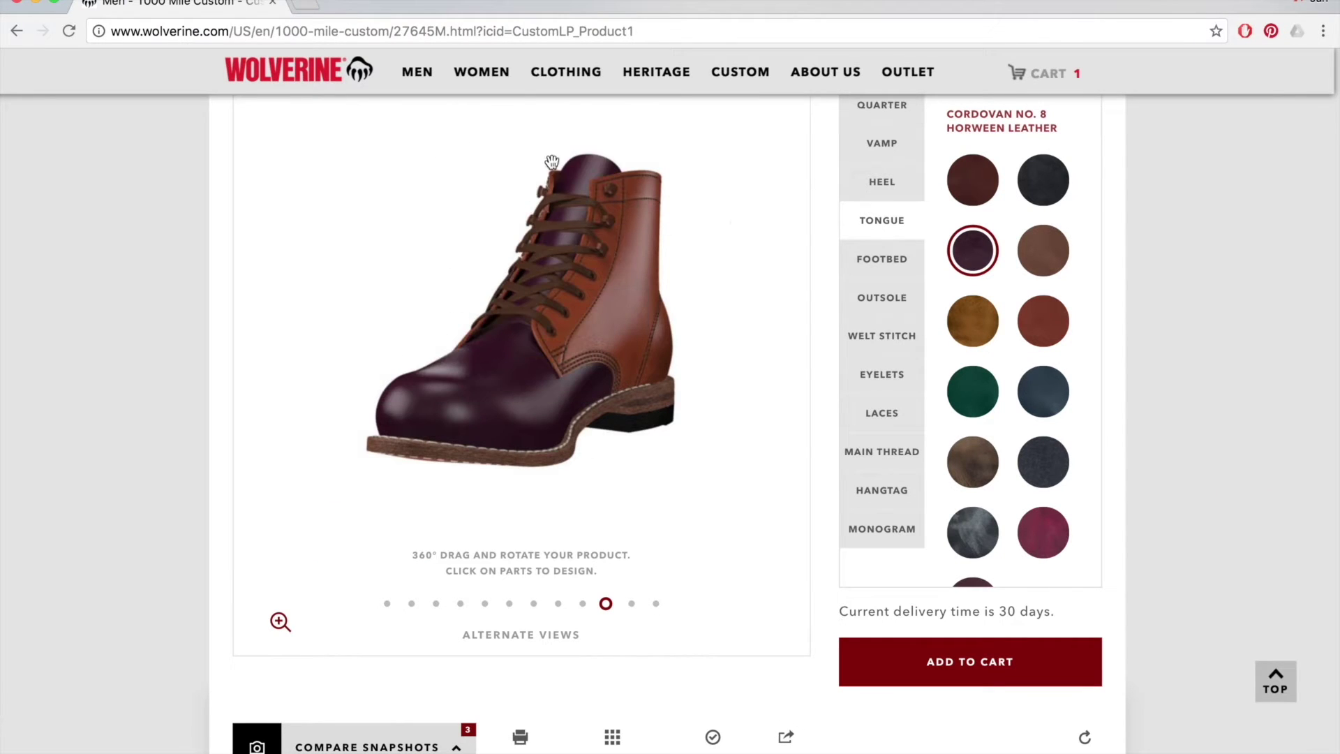
pyautogui.moveTo(989, 193)
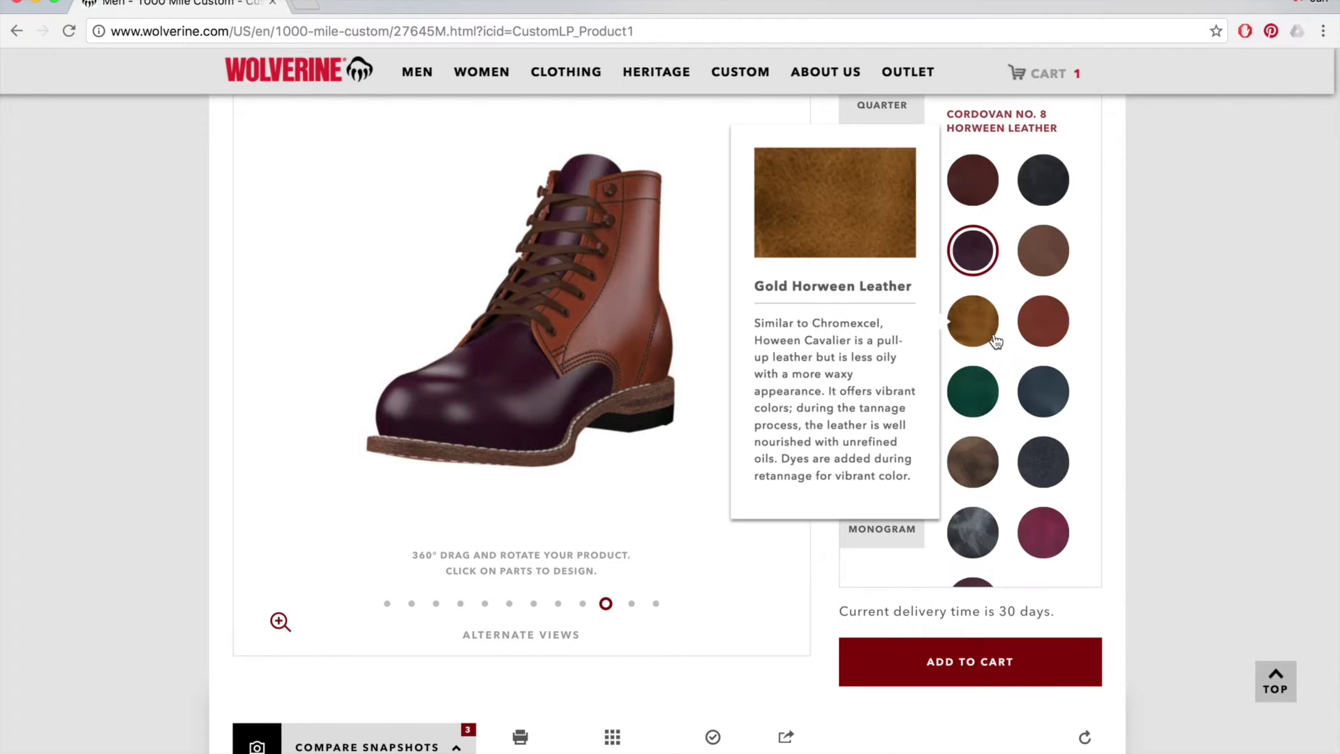
pyautogui.click(973, 321)
pyautogui.click(1049, 320)
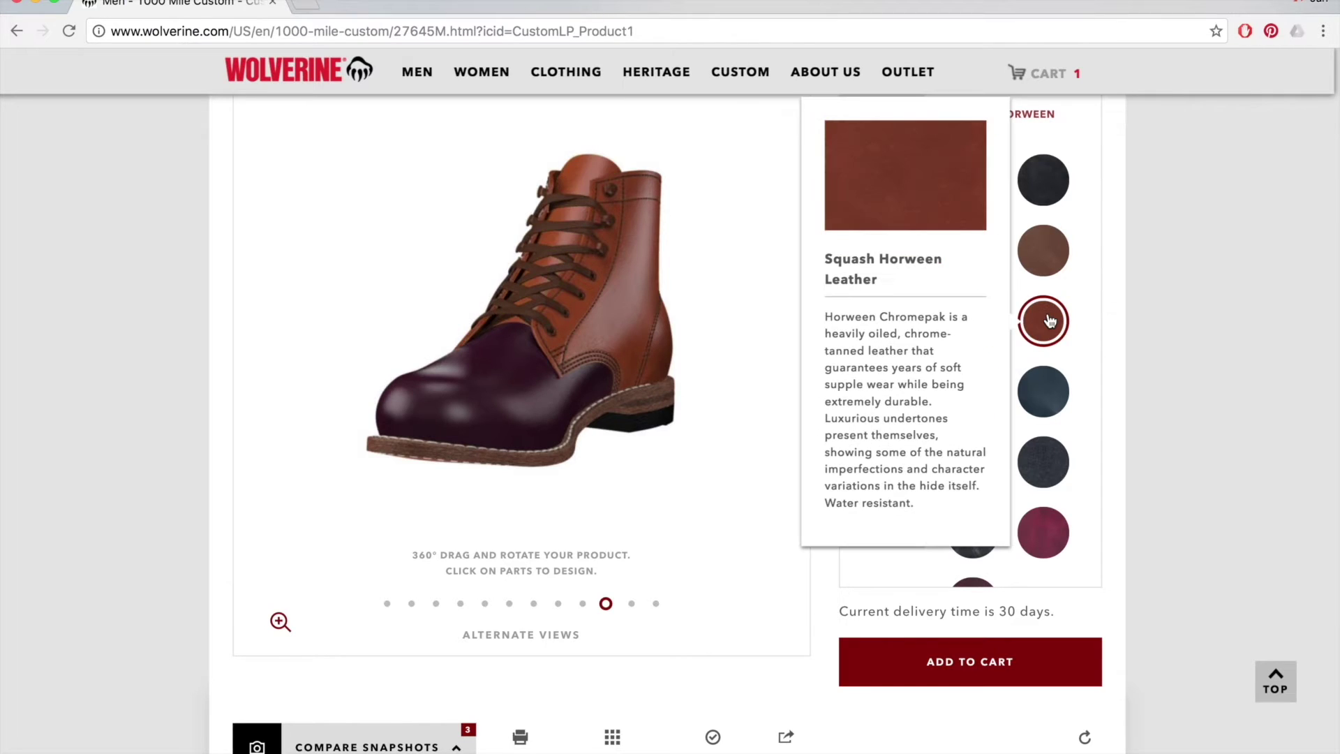
pyautogui.scroll(1, 1112, 216)
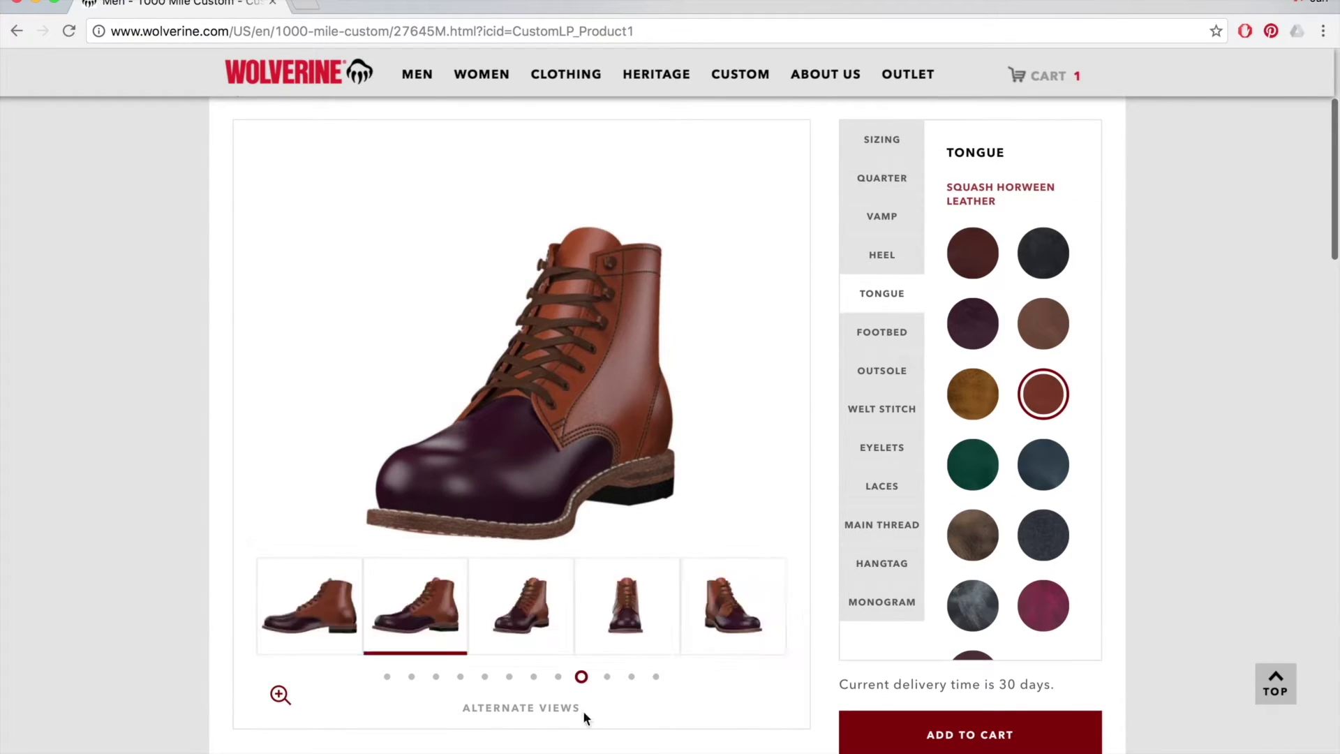
pyautogui.click(478, 631)
pyautogui.click(524, 616)
pyautogui.click(547, 609)
pyautogui.click(552, 608)
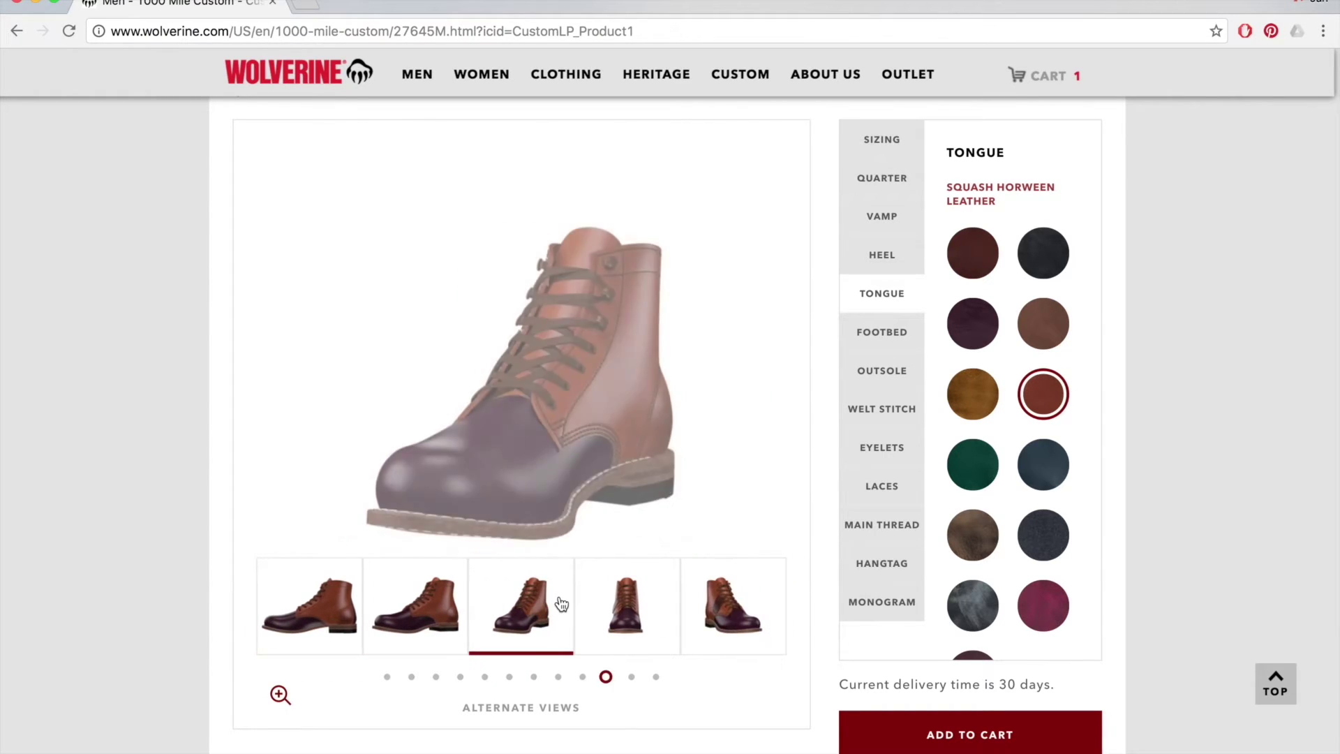
# Step: Try Green Horween Leather, Grey and Hot Pink CF Stead Suede on the tongue, settling on Vintage Stone Horween Leather
pyautogui.moveTo(971, 455)
pyautogui.click(975, 480)
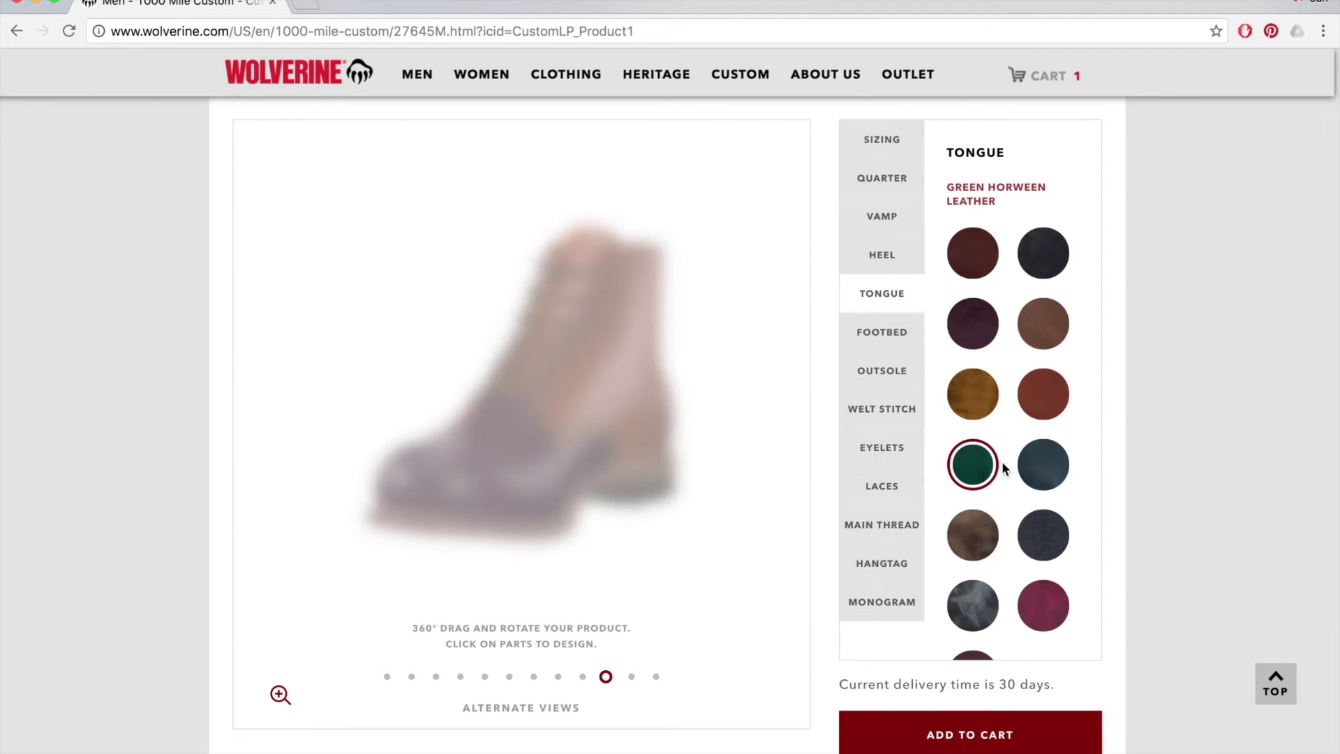
pyautogui.click(624, 603)
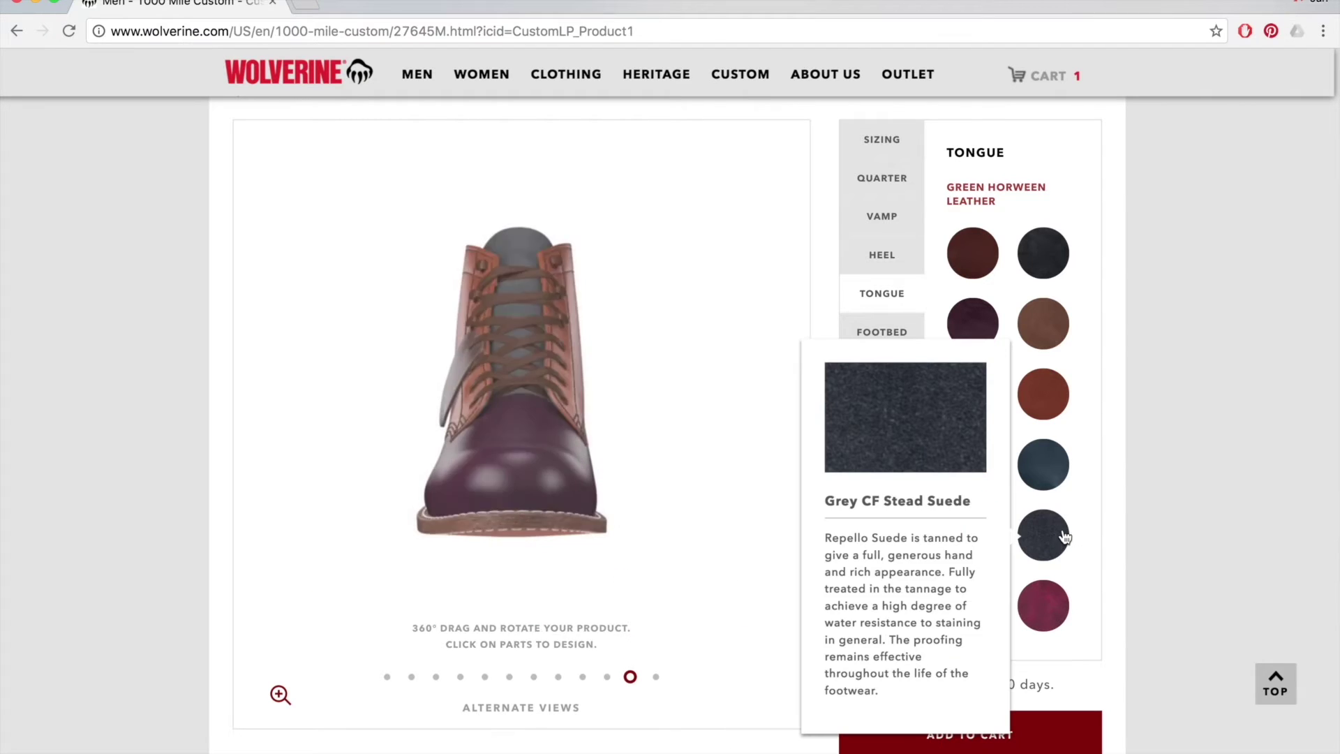
pyautogui.click(1048, 546)
pyautogui.click(1042, 595)
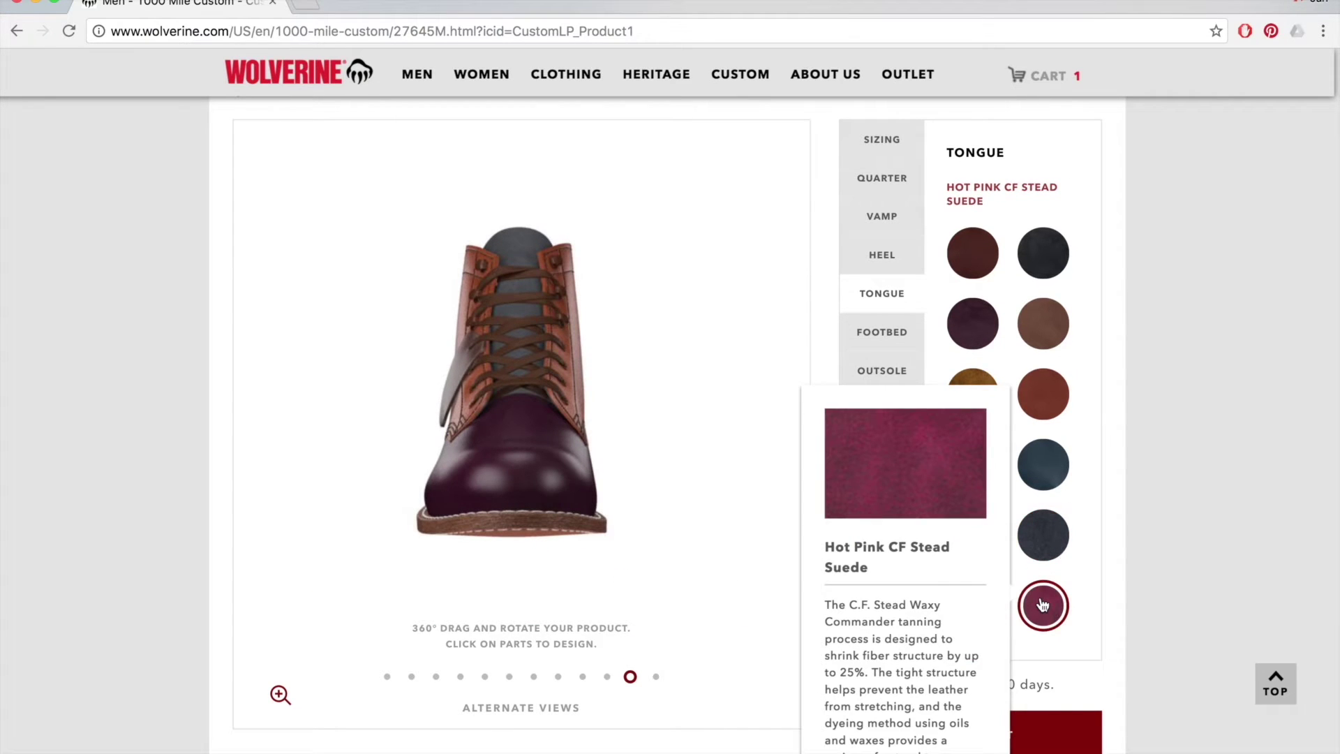
pyautogui.click(1039, 332)
pyautogui.click(1042, 254)
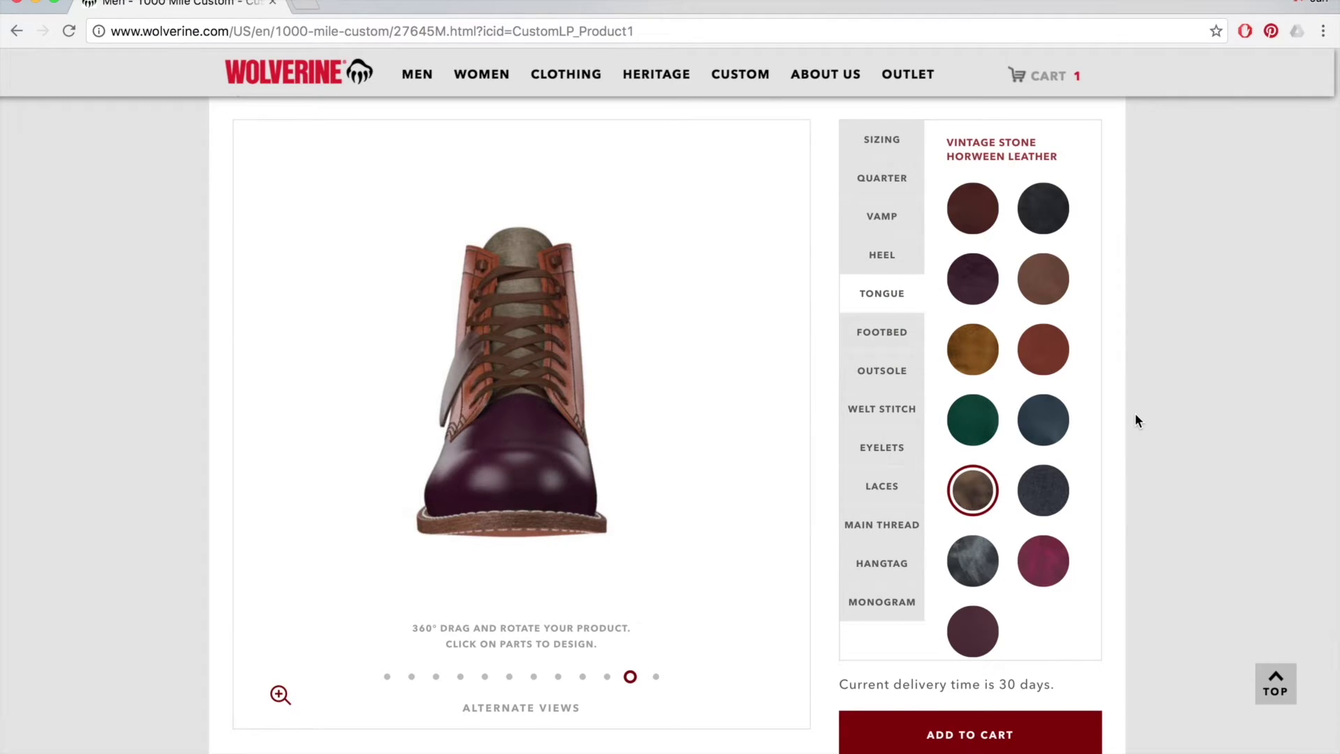
# Step: Try Green and Navy Horween Leather on the footbed and settle on Hot Pink CF Stead Suede
pyautogui.click(888, 355)
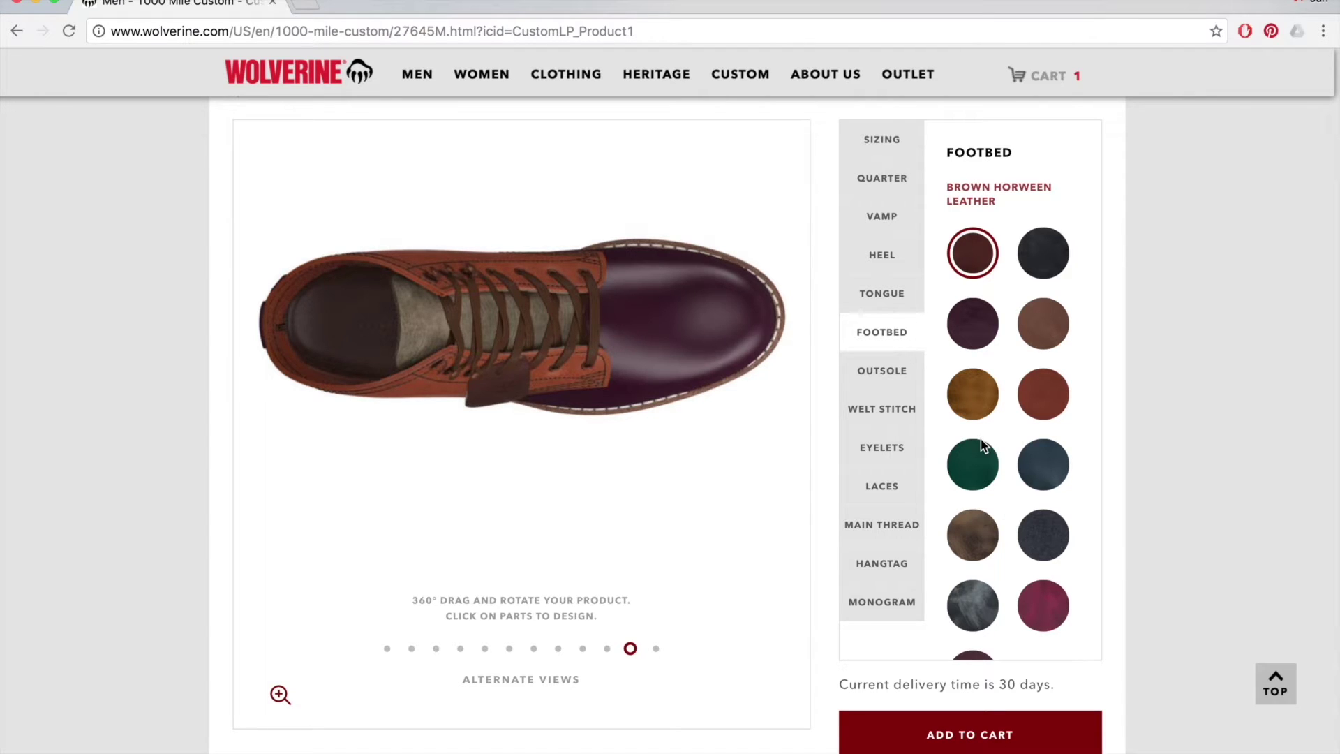
pyautogui.click(977, 459)
pyautogui.click(1047, 604)
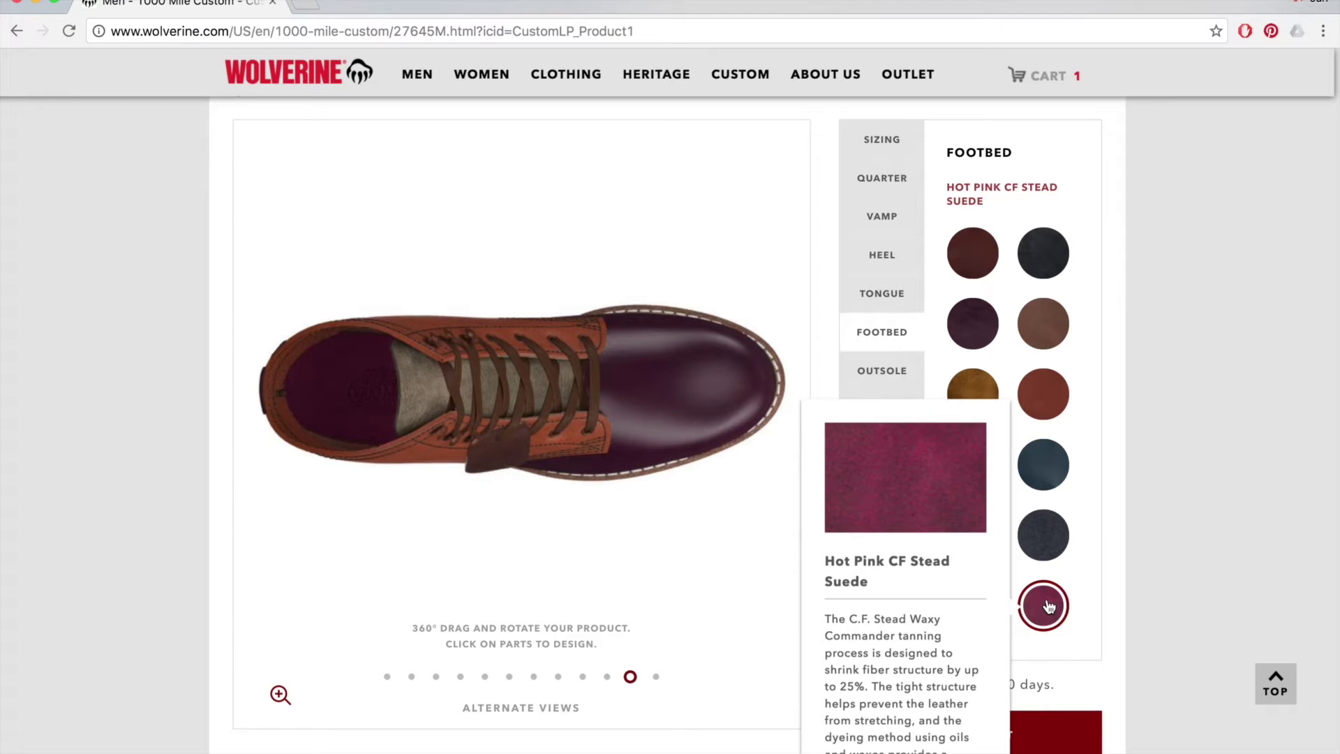
pyautogui.moveTo(967, 458)
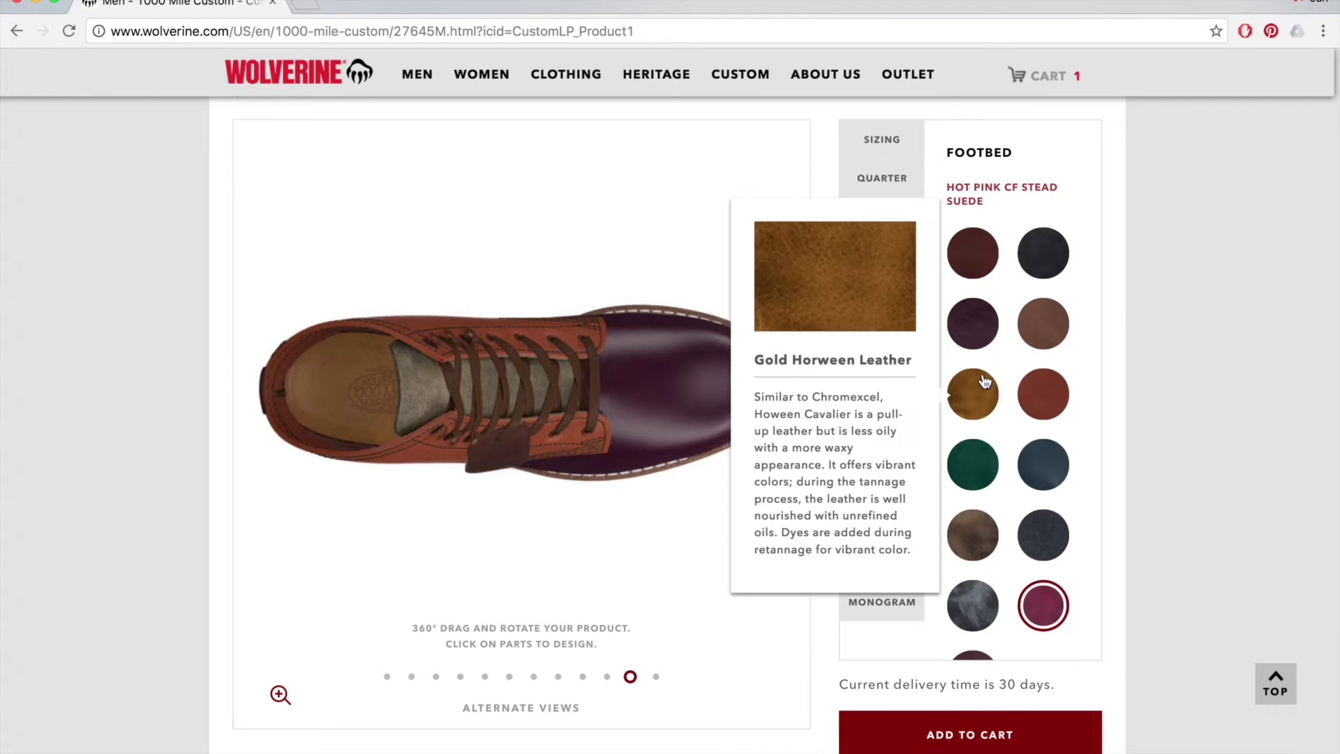
pyautogui.click(960, 462)
pyautogui.scroll(-1, 1174, 420)
pyautogui.click(1044, 455)
pyautogui.click(1045, 585)
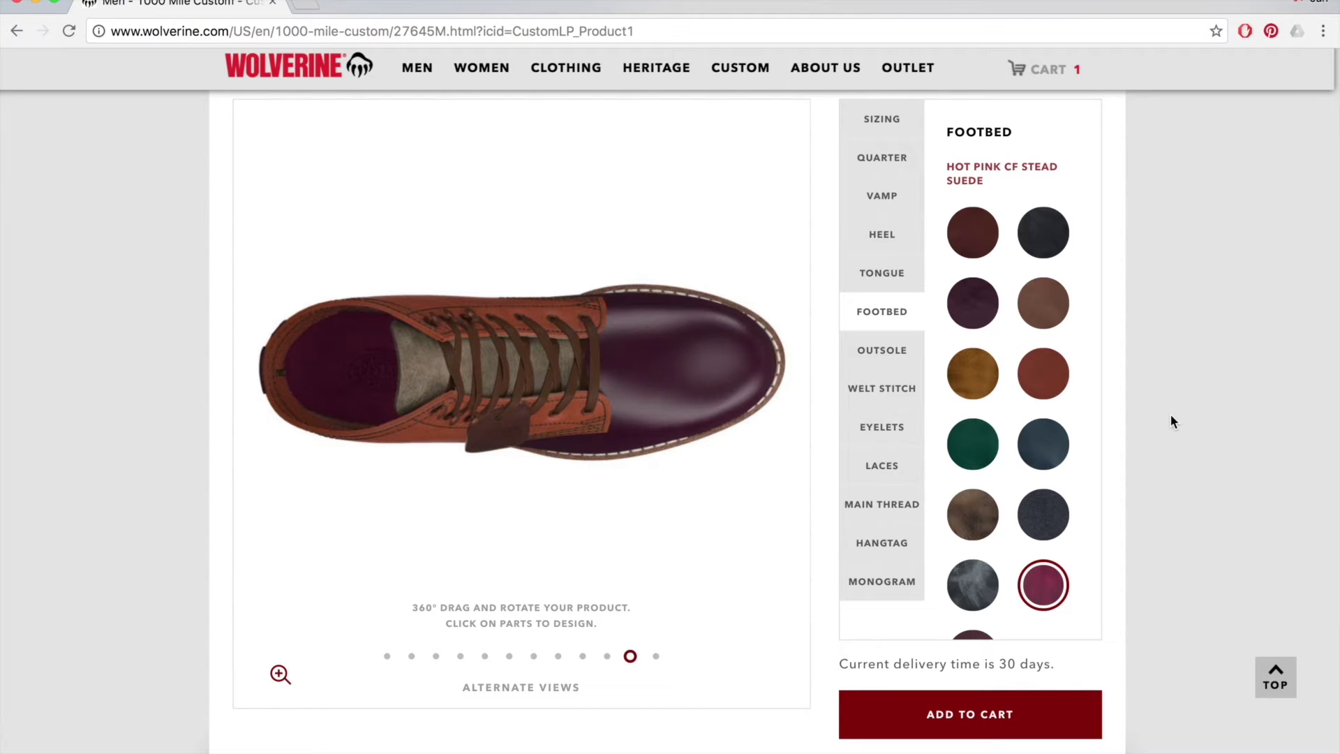
# Step: Compare the Leather/Rubber outsole with the Leather one by alternating between them, and settle on Leather
pyautogui.click(551, 597)
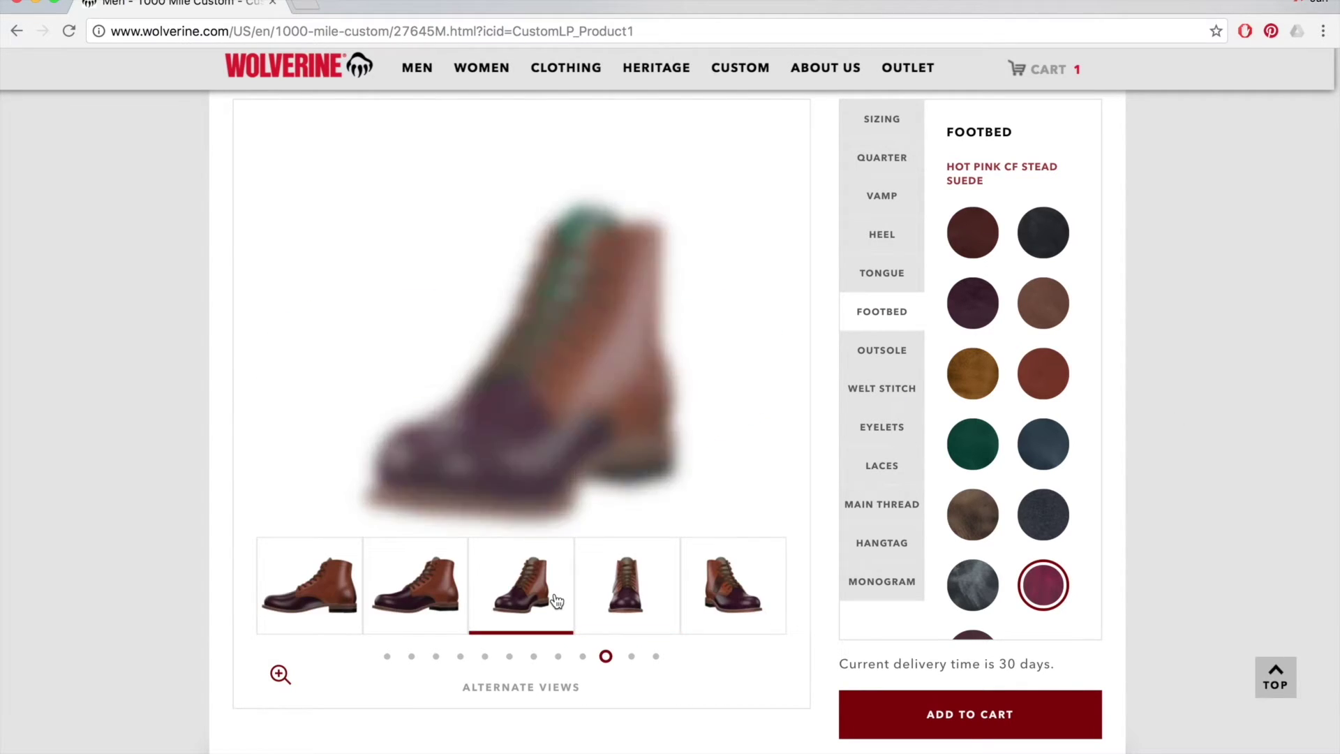
pyautogui.click(896, 350)
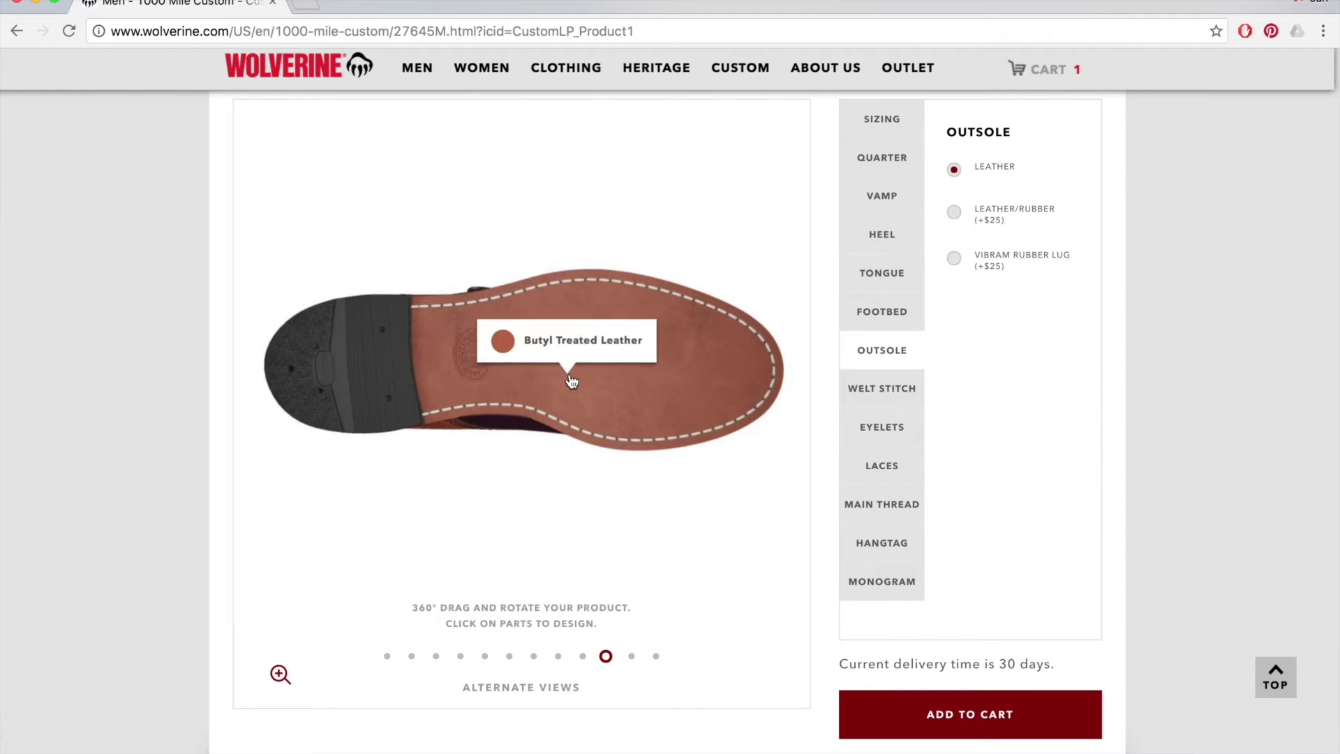
pyautogui.click(954, 213)
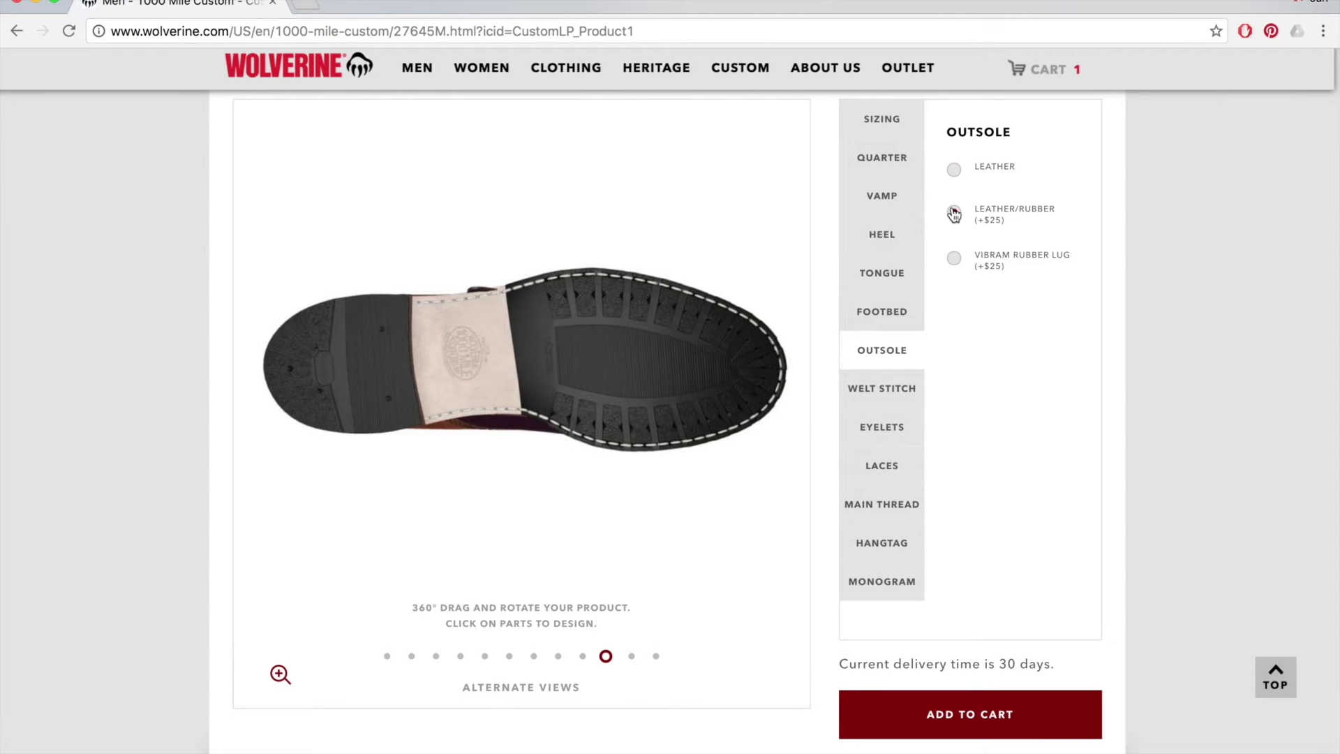
pyautogui.click(957, 173)
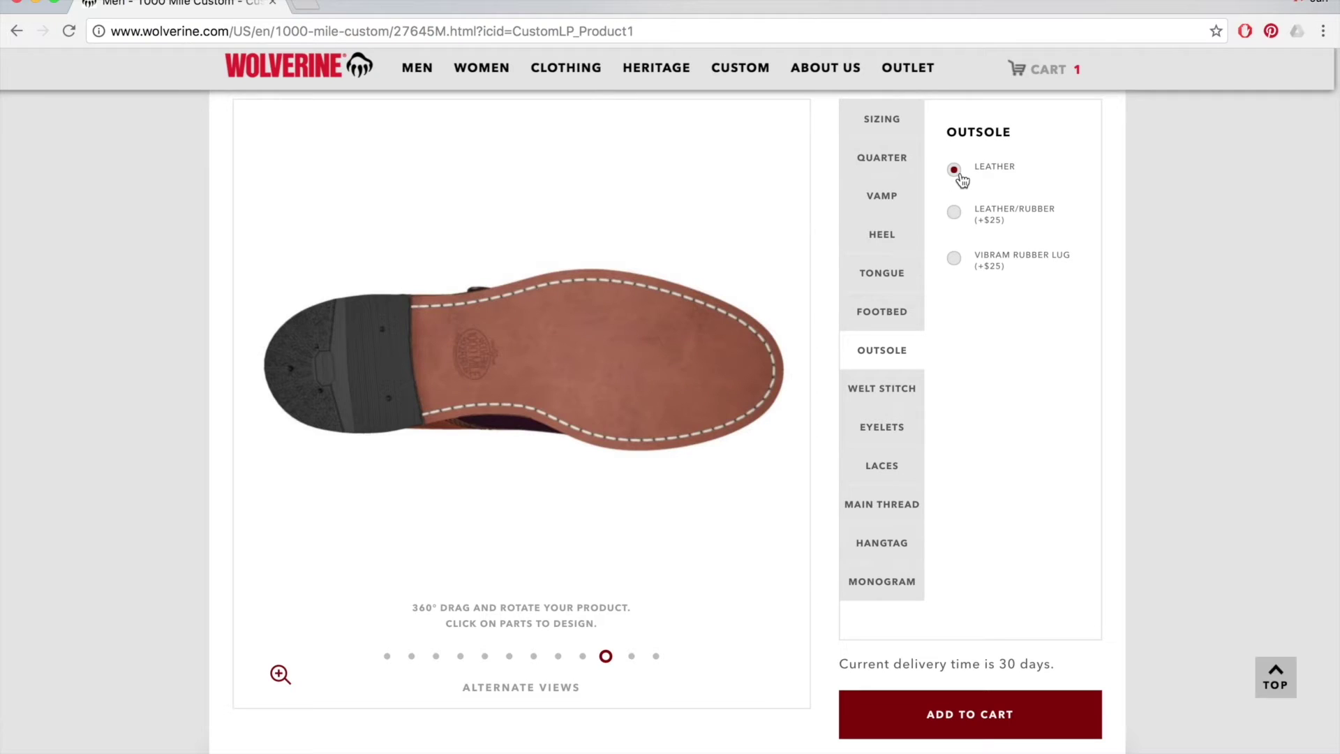
pyautogui.click(955, 214)
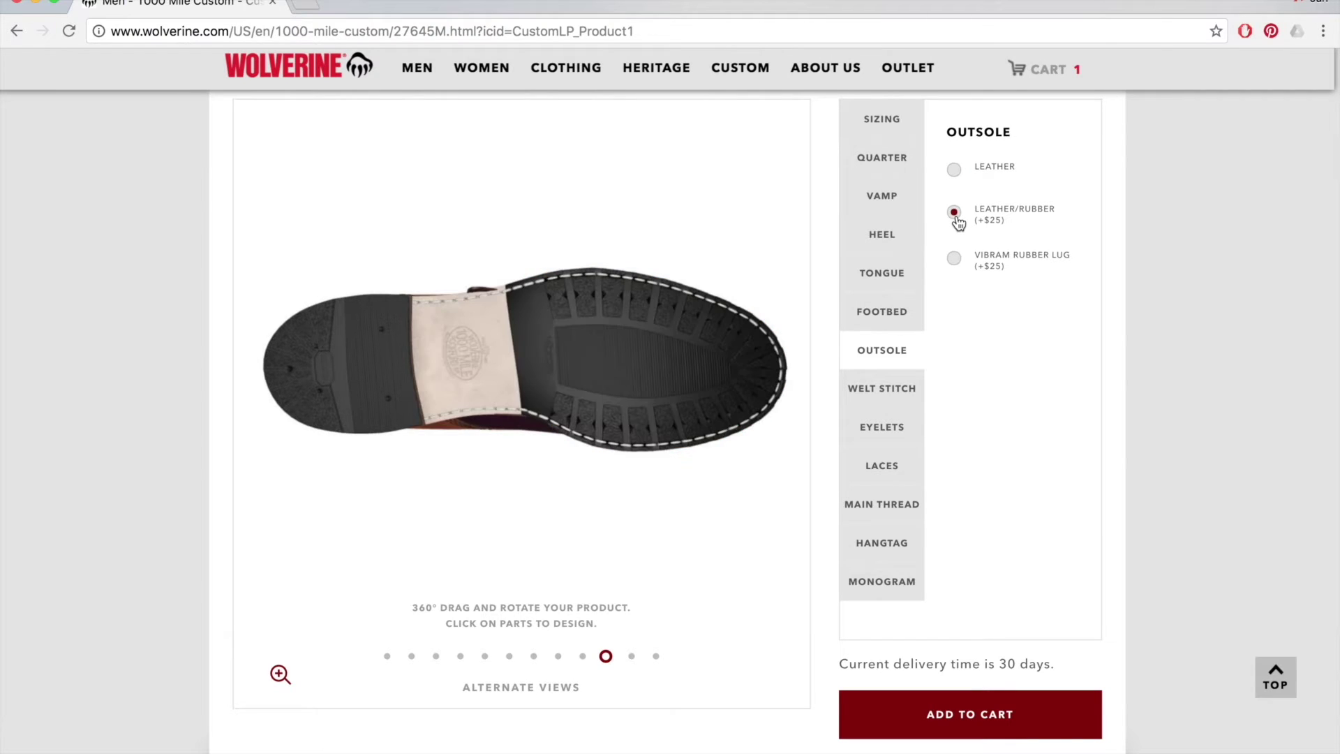
pyautogui.click(954, 171)
pyautogui.click(955, 212)
pyautogui.click(955, 172)
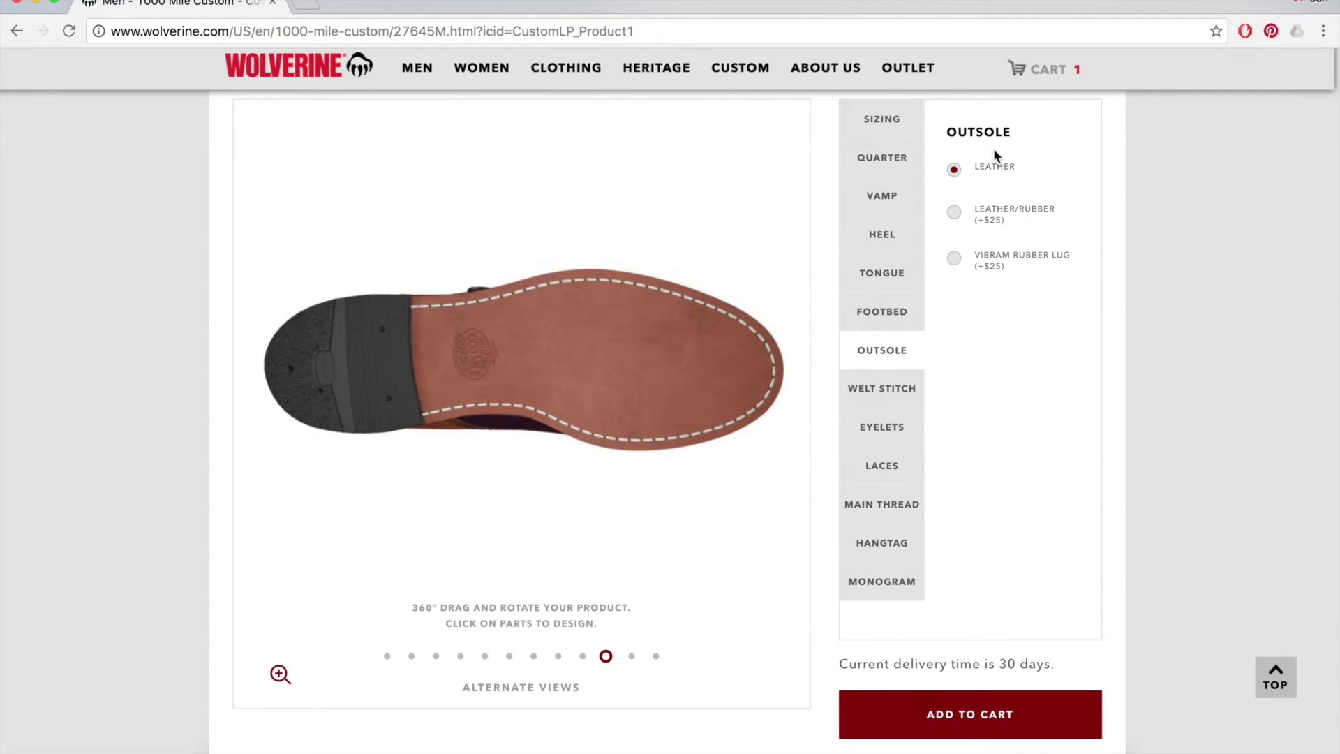
pyautogui.scroll(3, 865, 209)
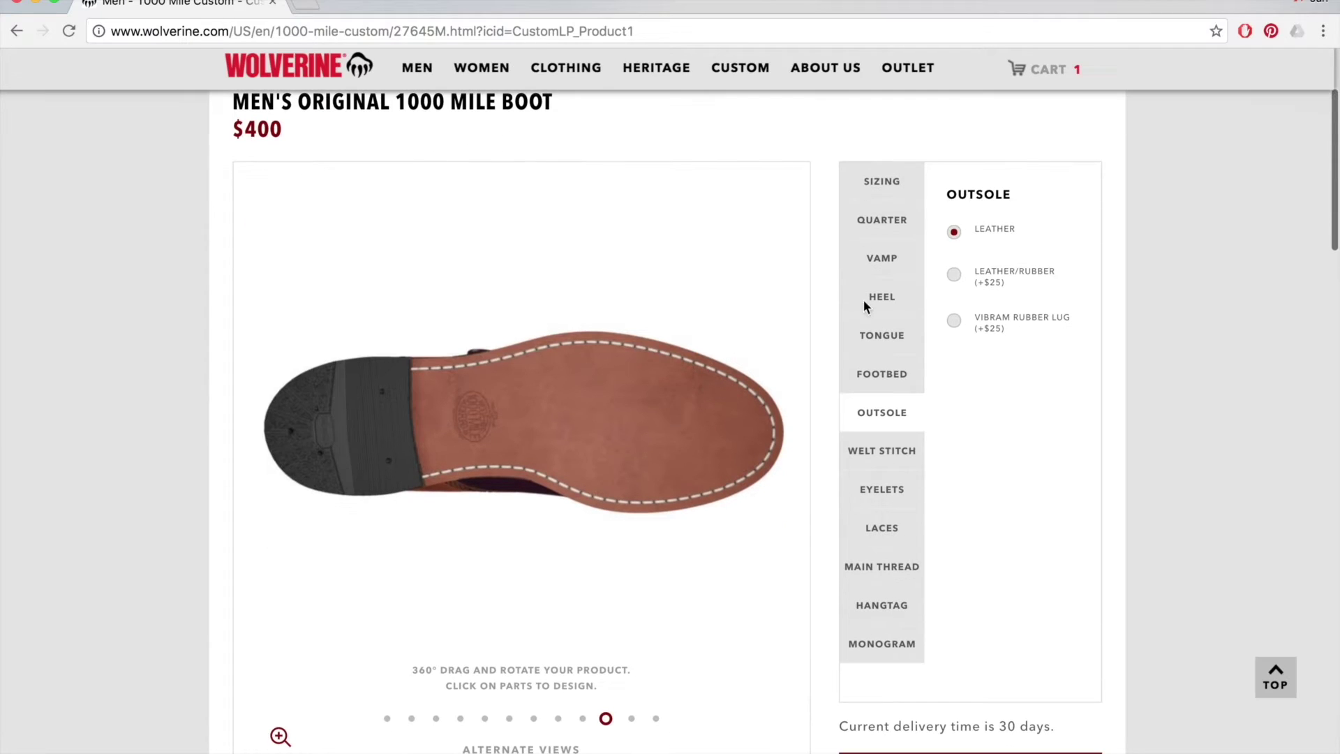
# Step: Try Brown, red and Black for the welt stitch, ending on Cream
pyautogui.click(866, 455)
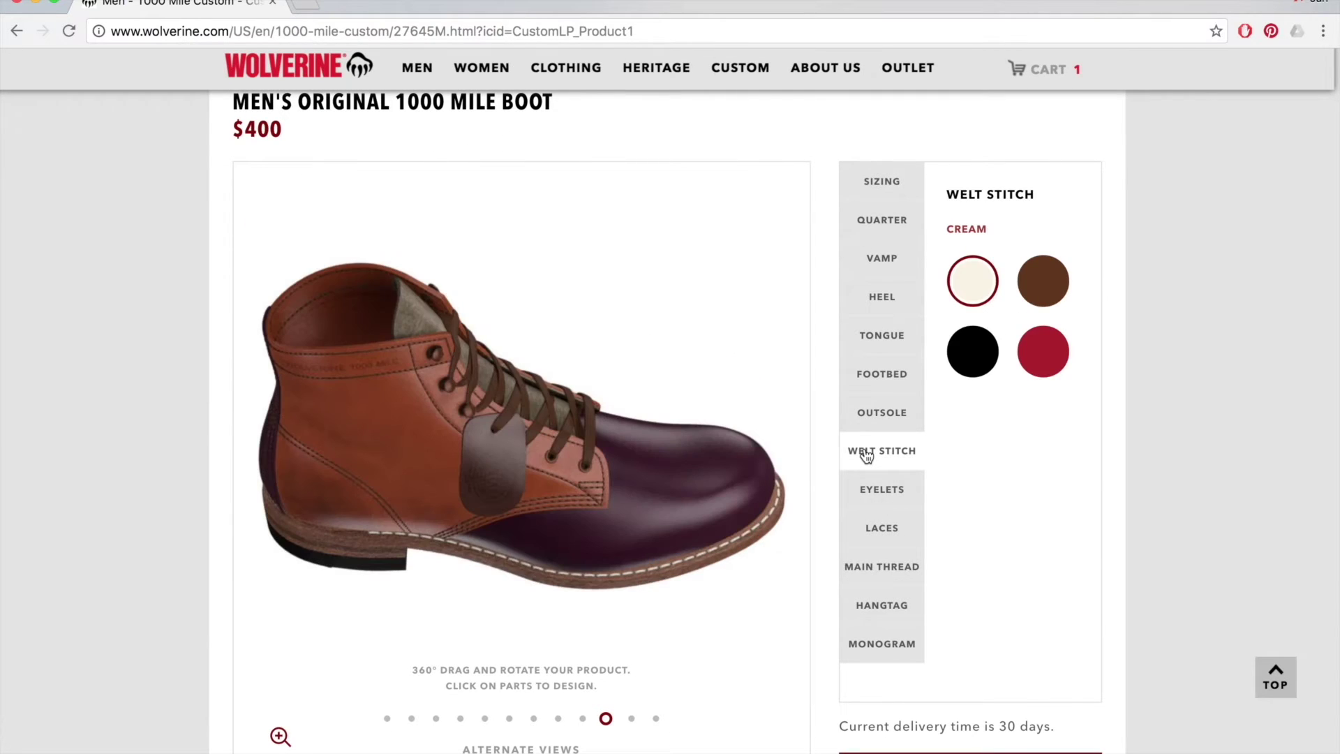
pyautogui.click(1055, 293)
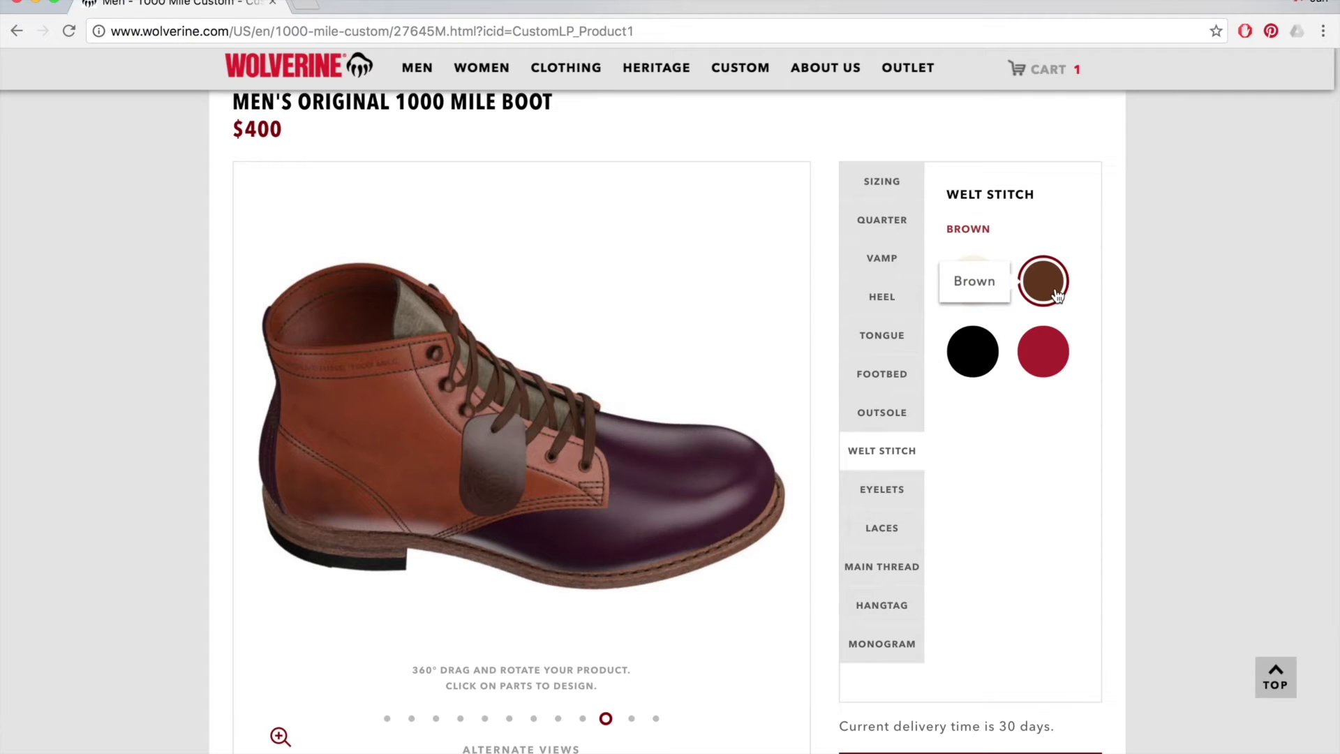
pyautogui.click(1044, 355)
pyautogui.click(968, 368)
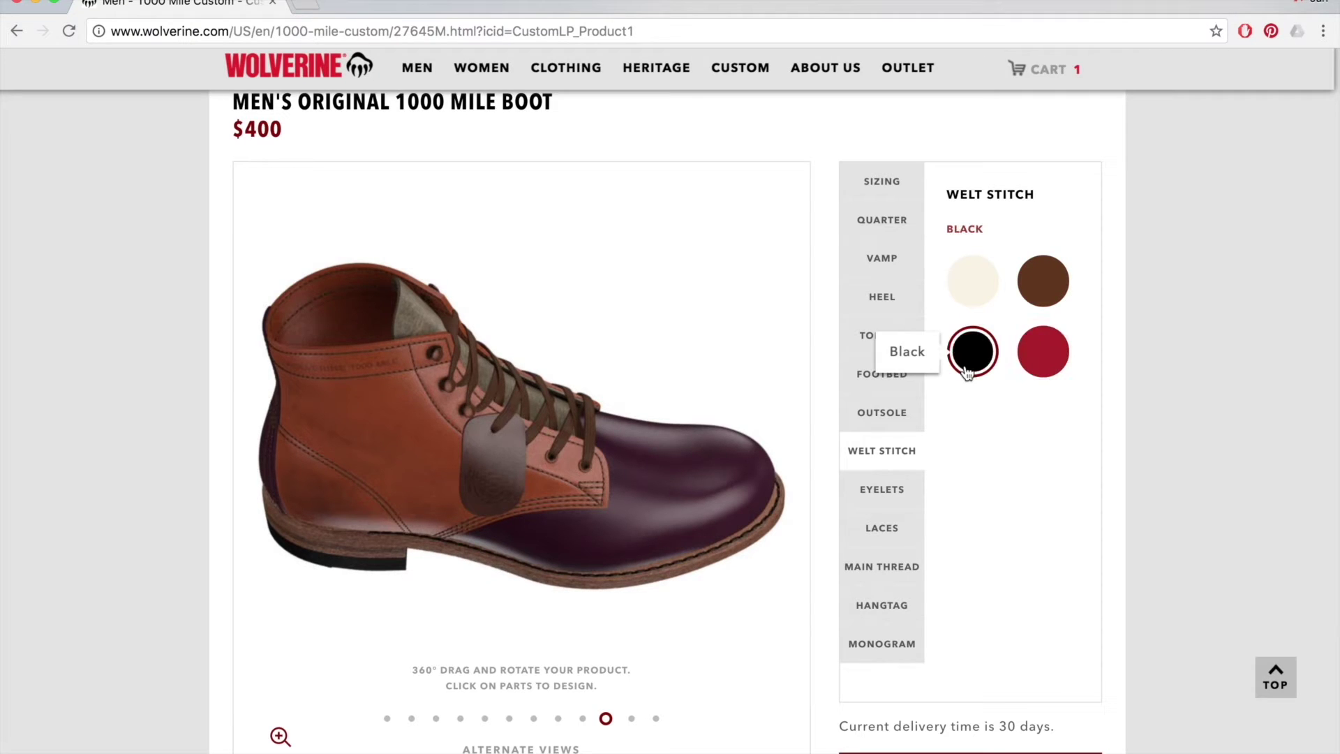
pyautogui.click(966, 287)
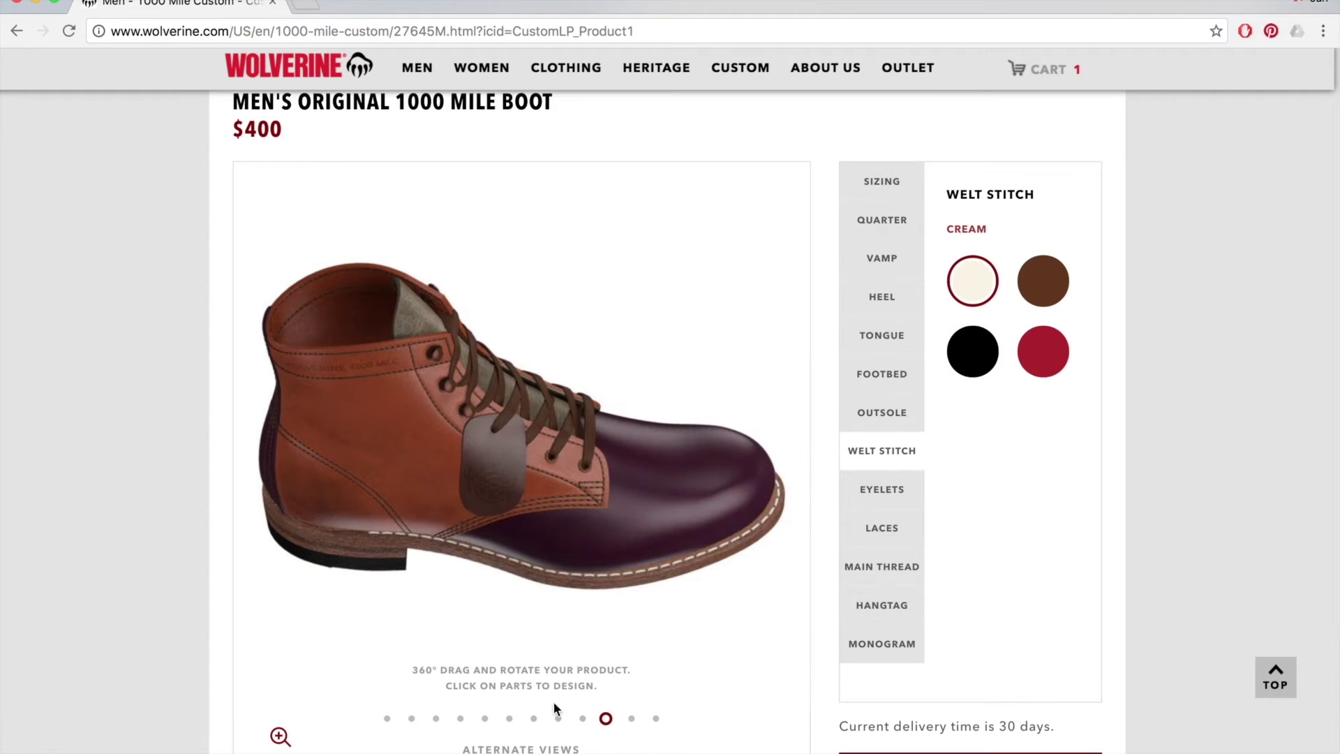
# Step: Check the welt stitch from alternate views, compare Black and Brown with Cream again, and settle on Cream
pyautogui.moveTo(607, 628)
pyautogui.click(609, 657)
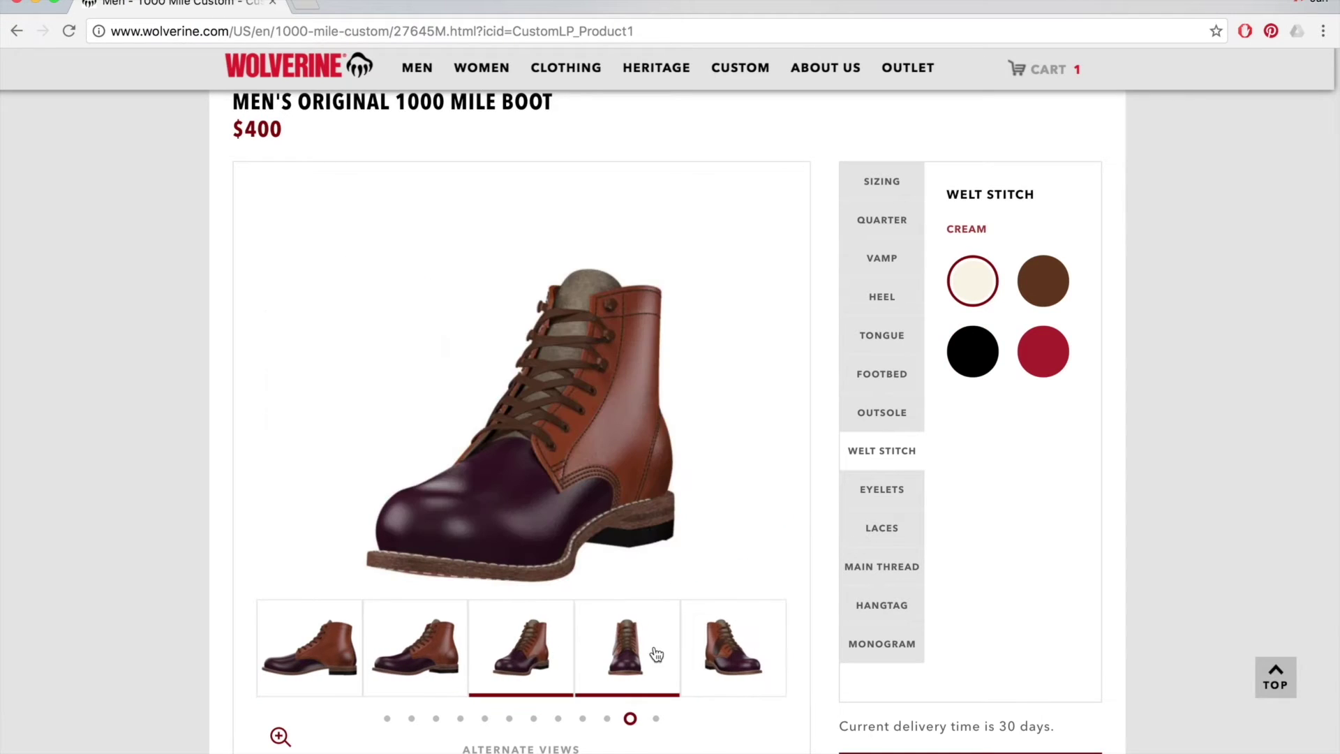
pyautogui.click(371, 659)
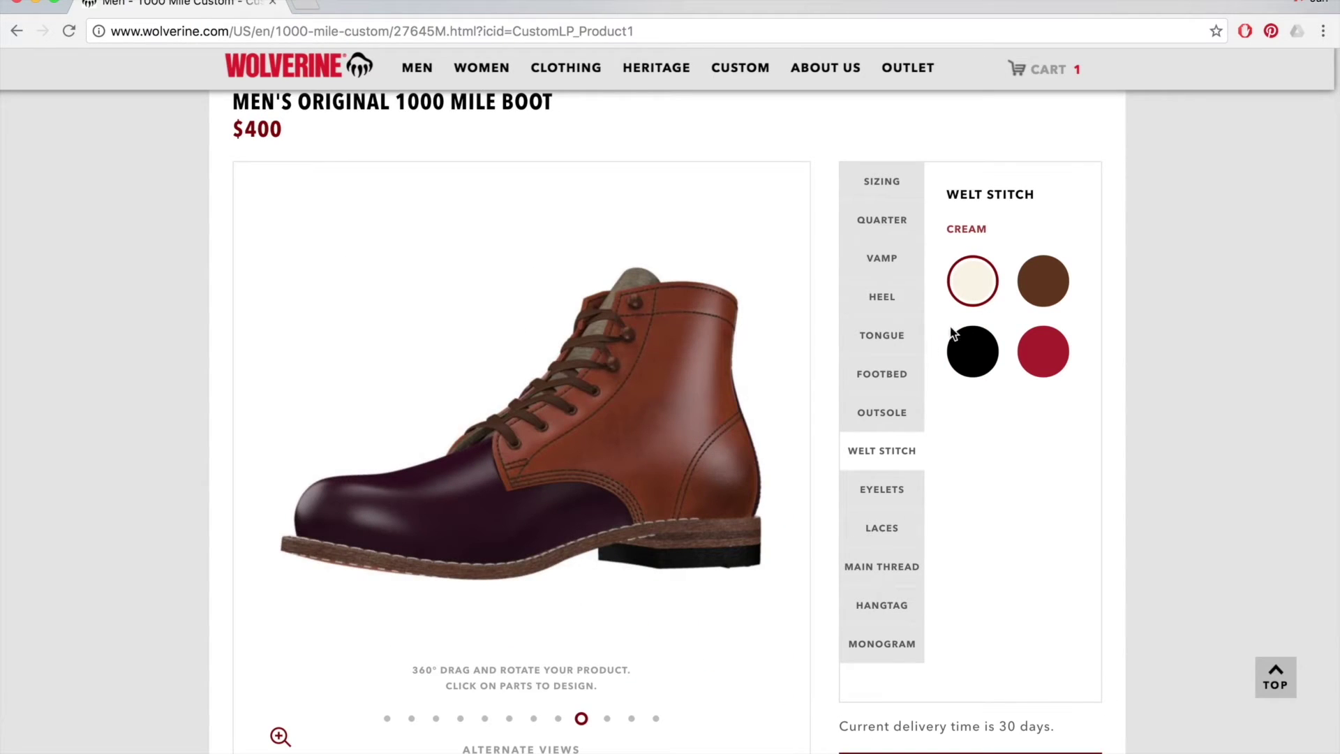
pyautogui.click(974, 345)
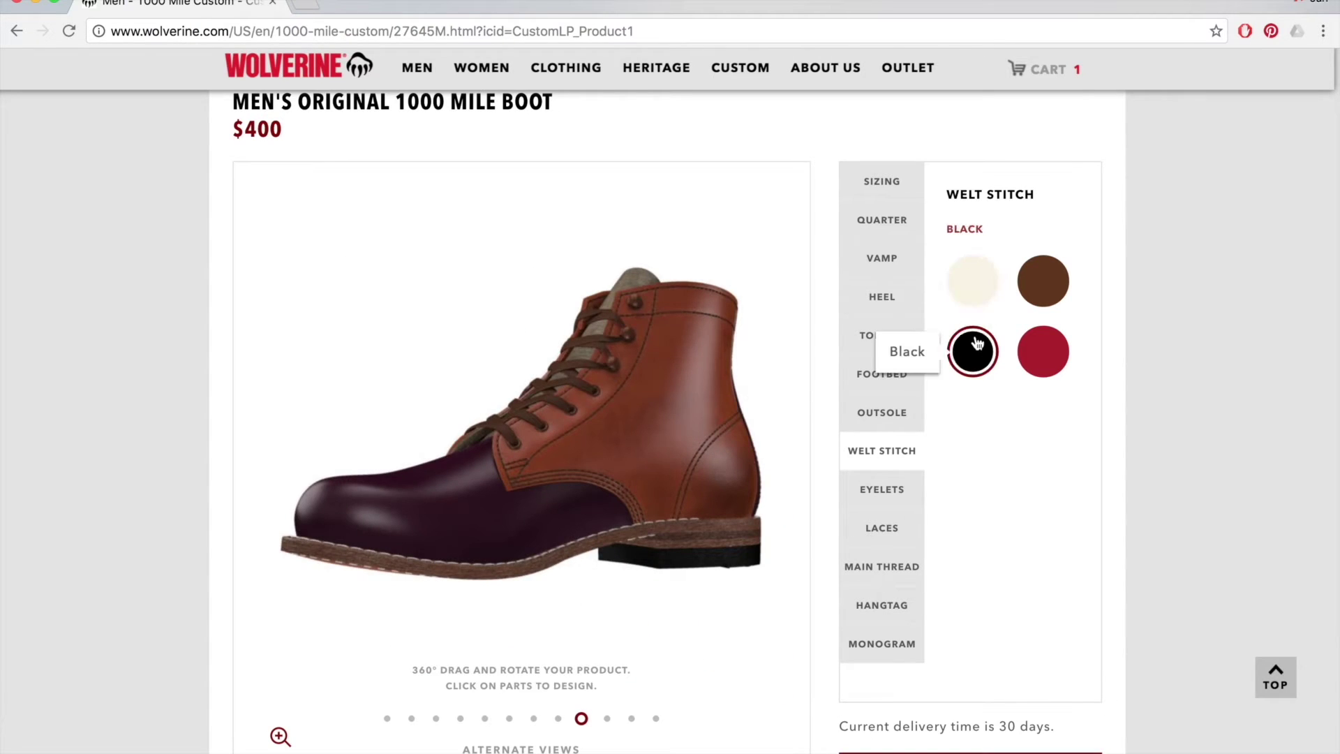
pyautogui.click(1052, 281)
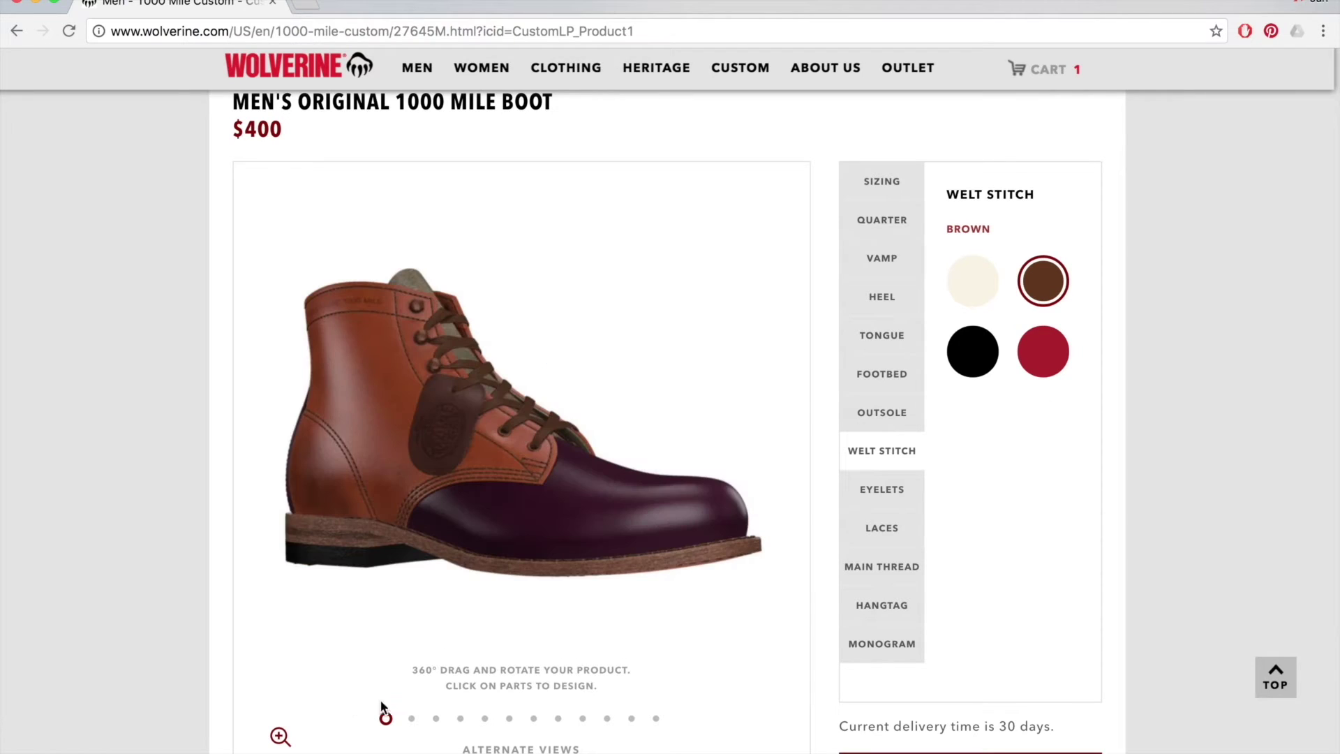
pyautogui.click(972, 278)
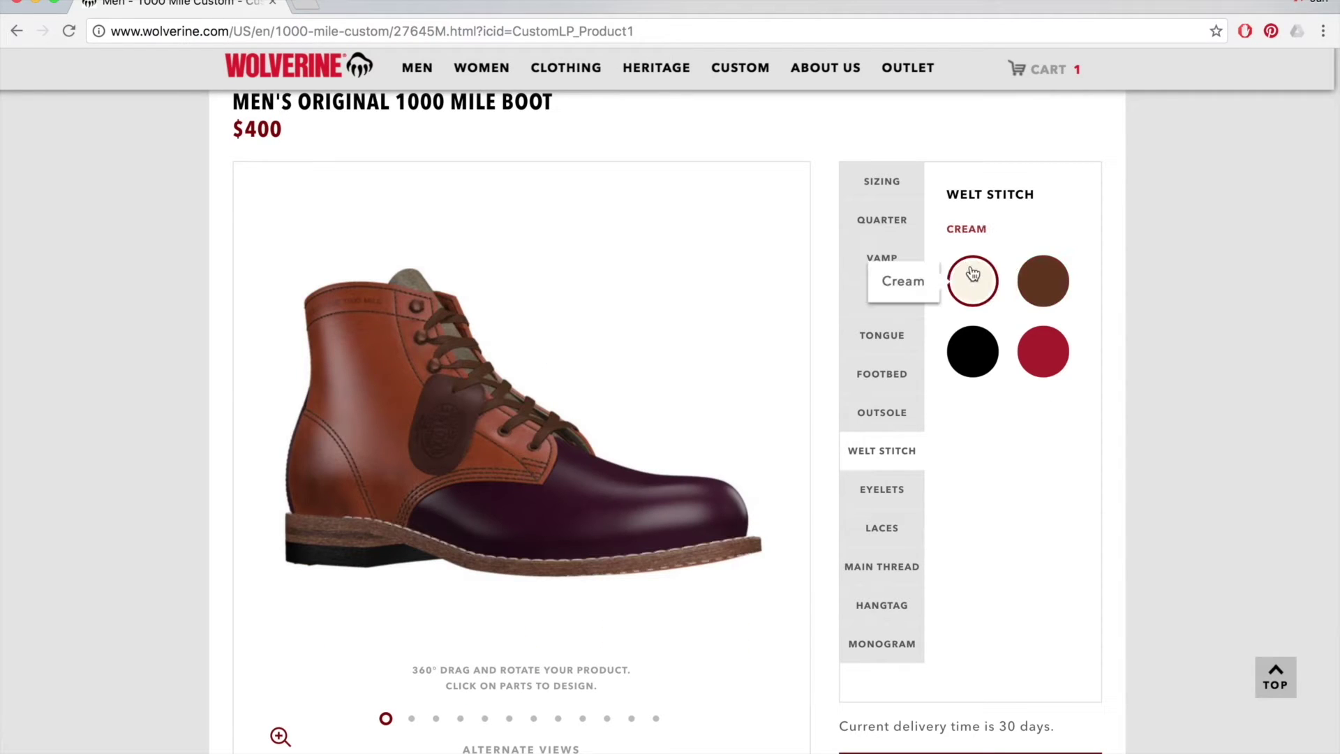
pyautogui.click(1040, 279)
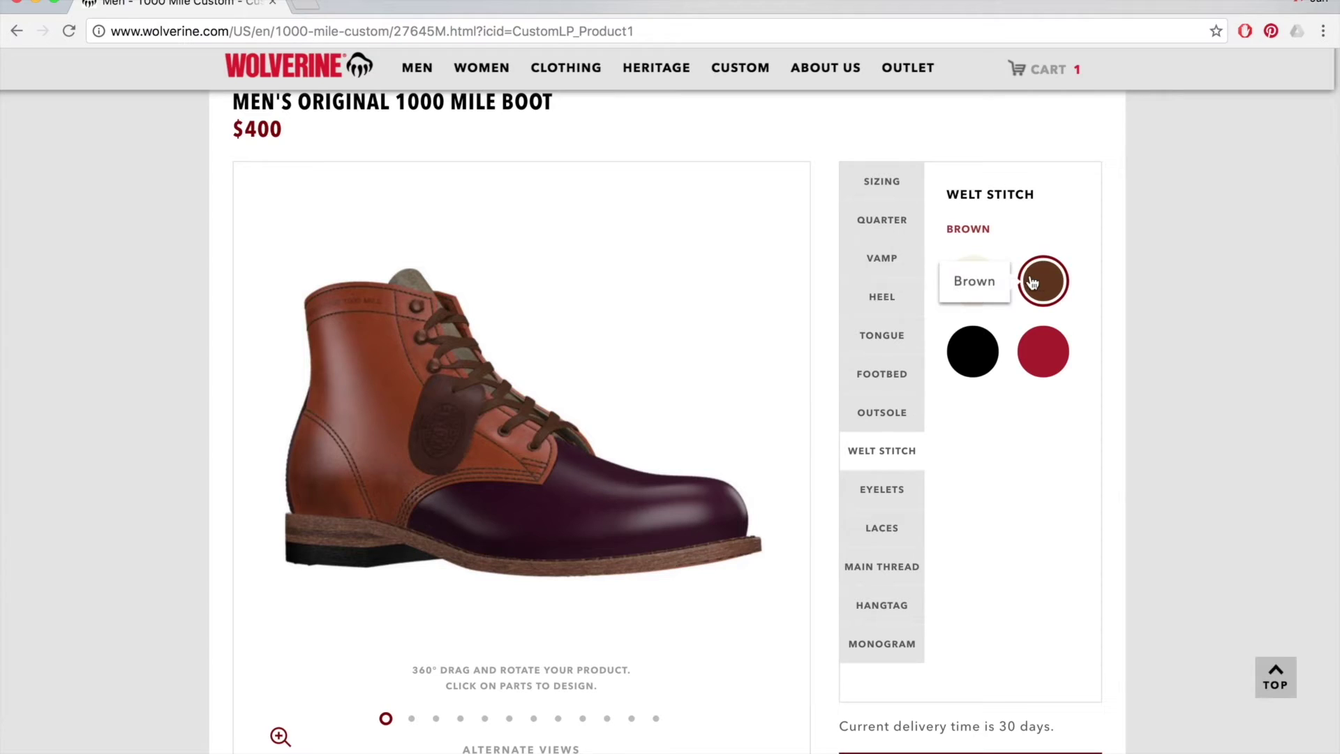
pyautogui.click(975, 291)
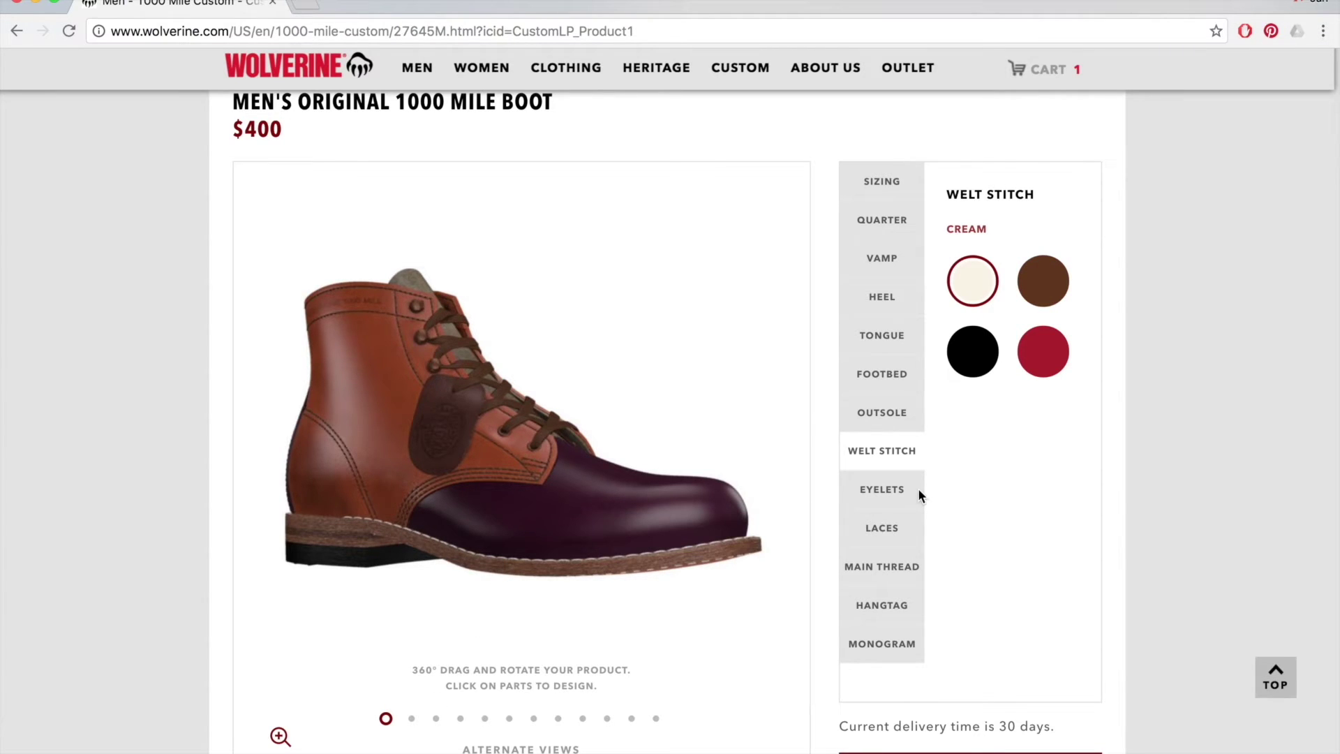
# Step: Try Nickel, Matte Black, Silver and Antique Copper for the eyelets, then pick Gold
pyautogui.click(889, 494)
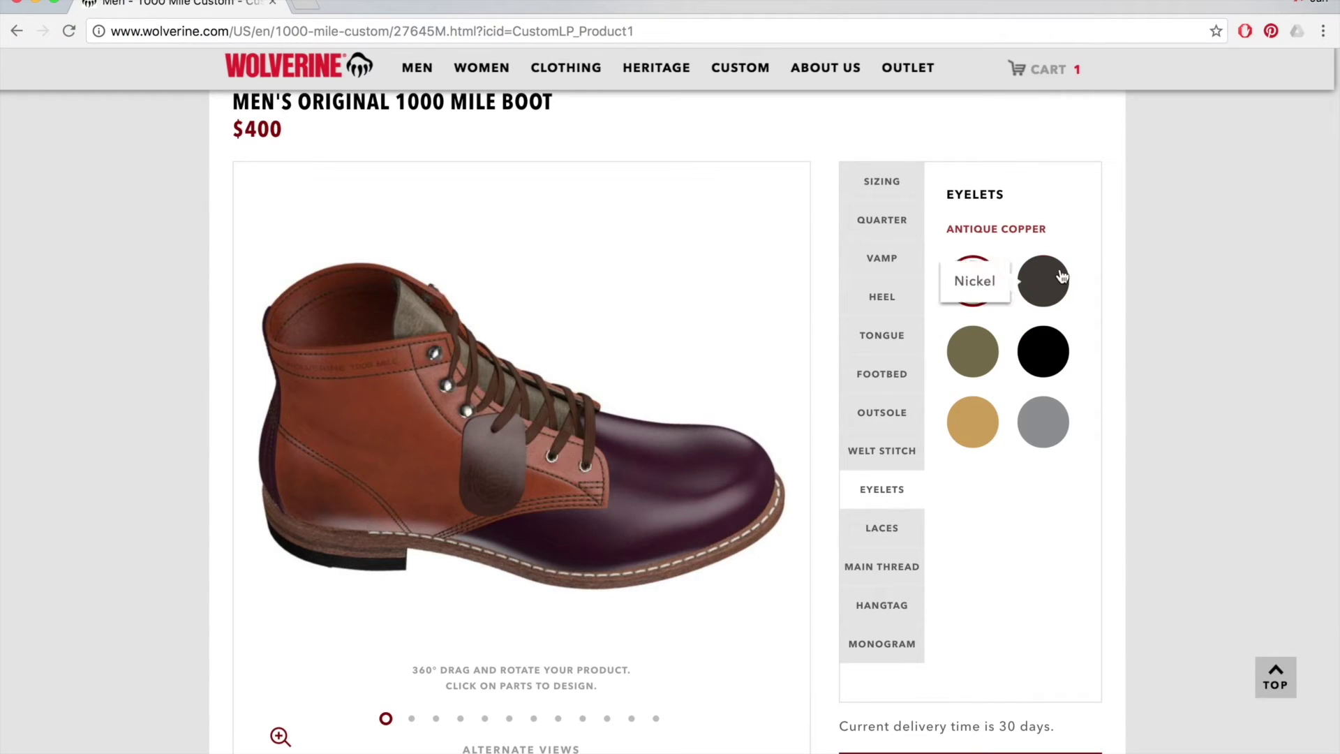
pyautogui.click(1040, 282)
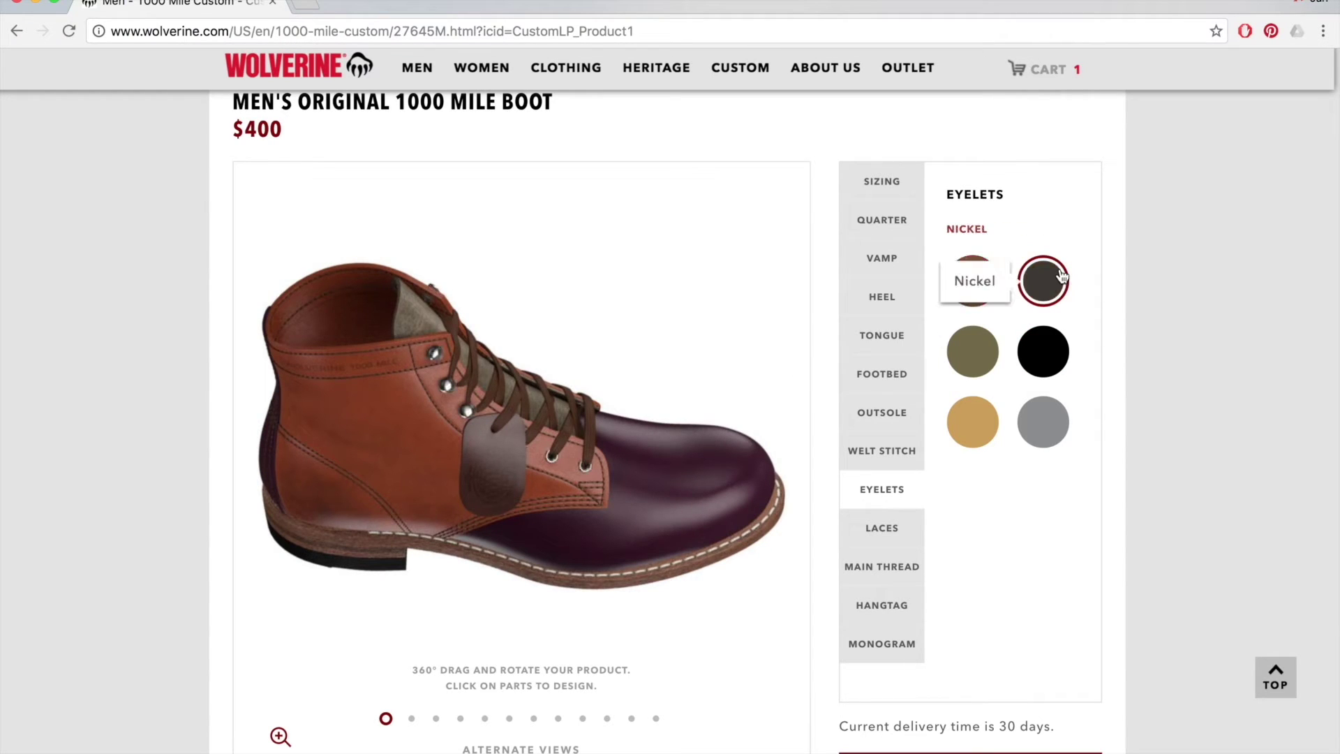
pyautogui.click(1043, 348)
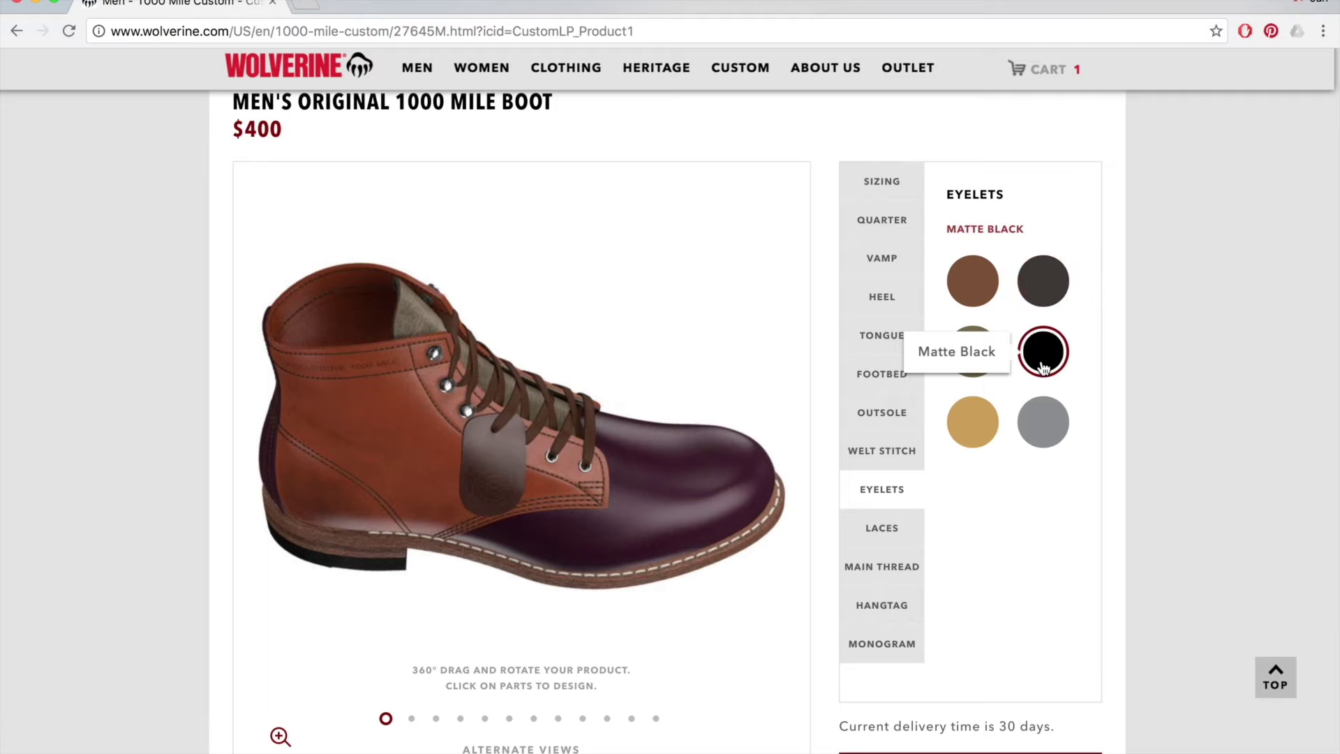
pyautogui.click(977, 367)
pyautogui.click(1047, 429)
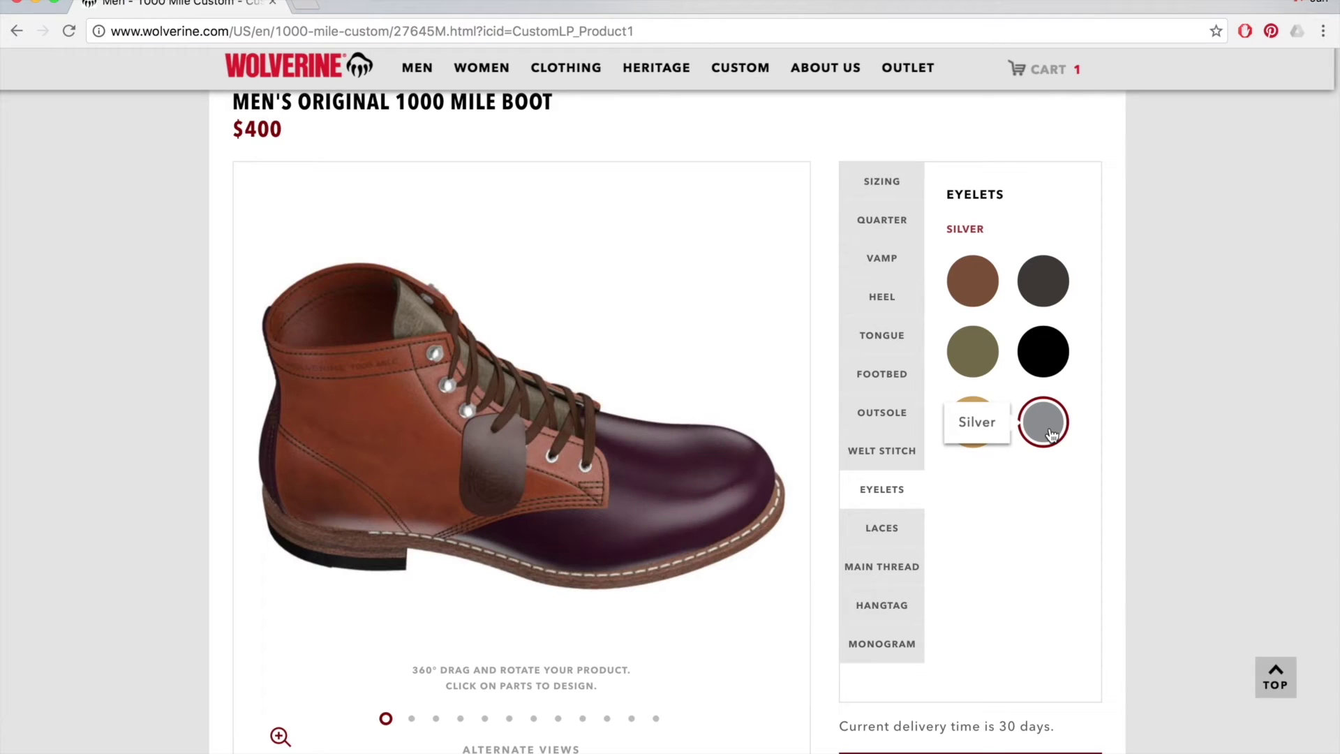
pyautogui.click(988, 299)
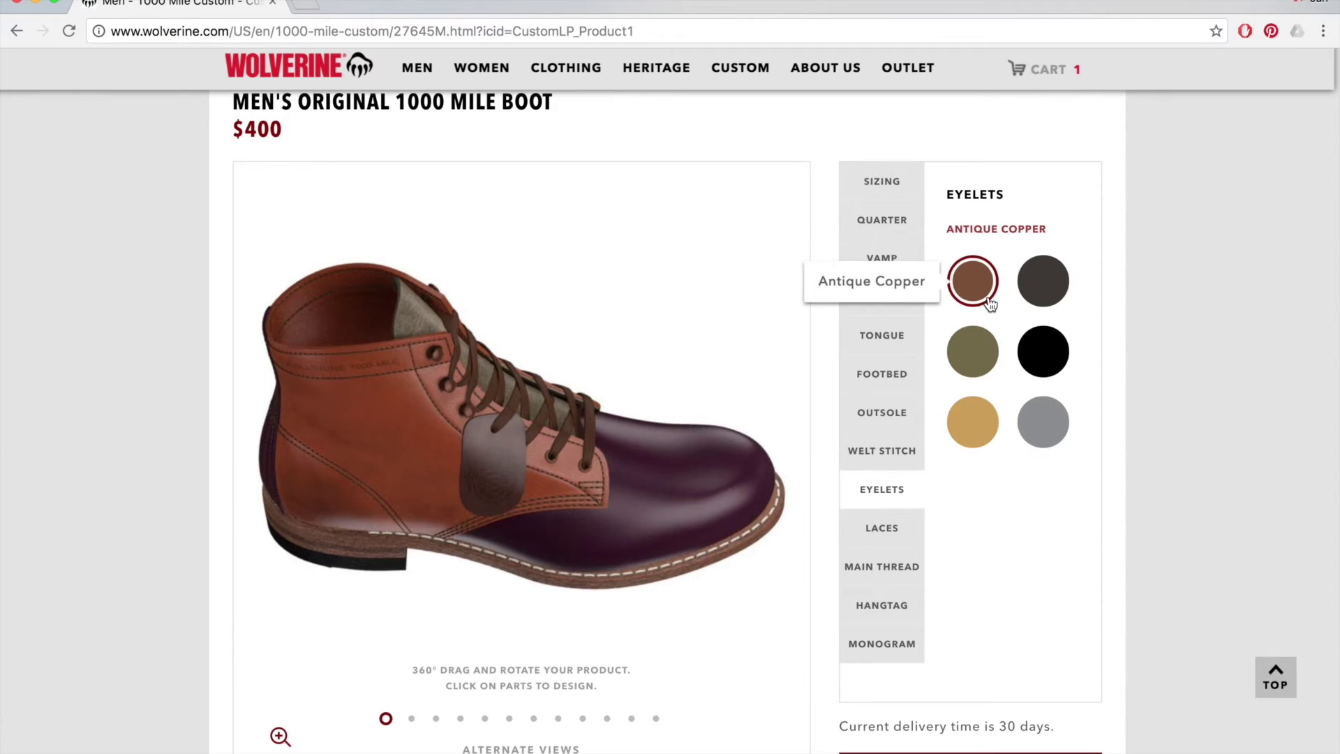
pyautogui.click(1043, 281)
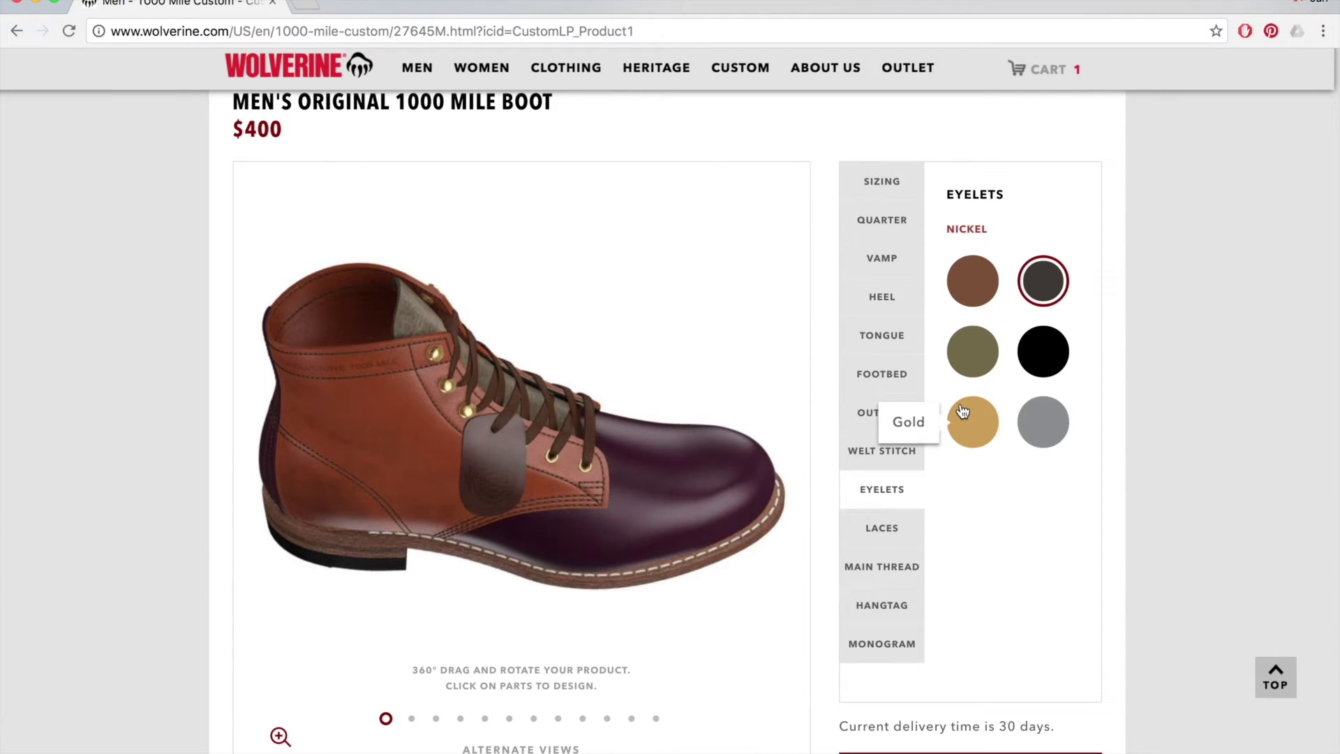
pyautogui.click(962, 411)
# Step: Try Red Flat Waxed Cotton laces, choose Natural Flat Waxed Cotton, and check them from another view
pyautogui.click(558, 447)
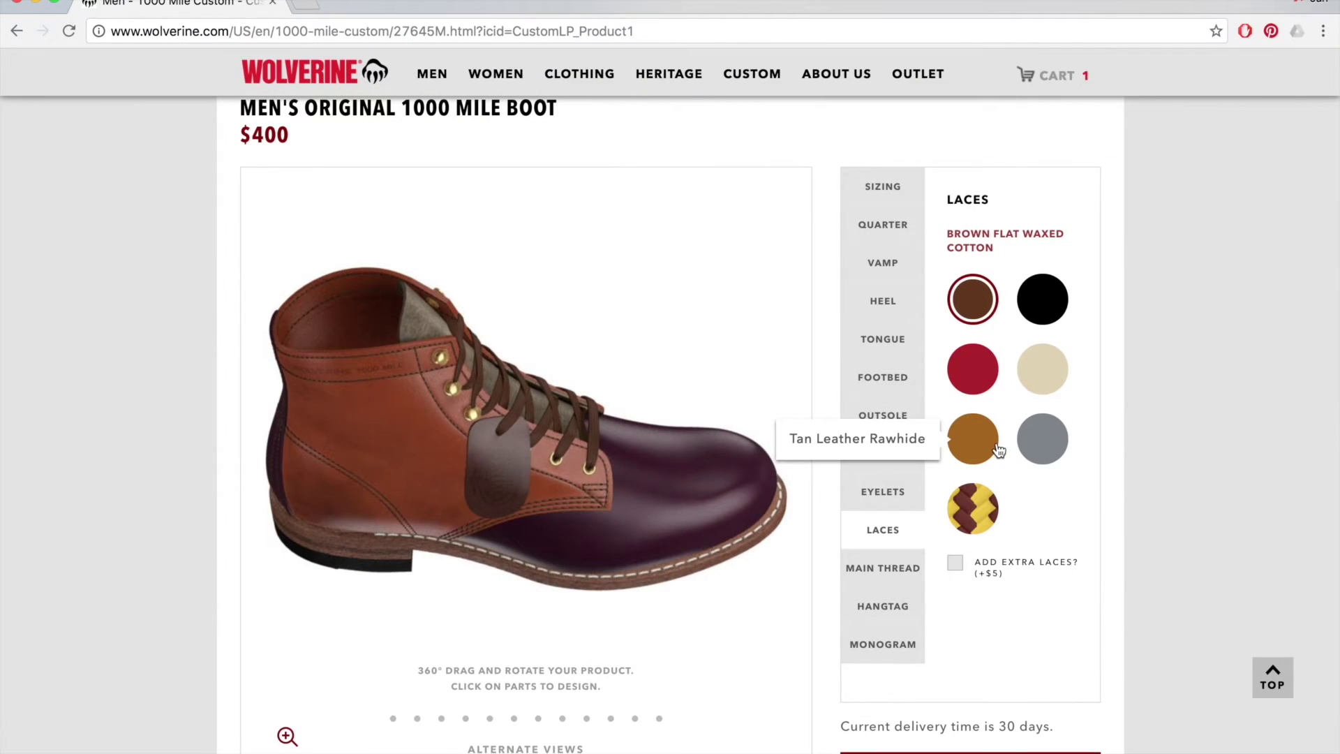
pyautogui.click(984, 374)
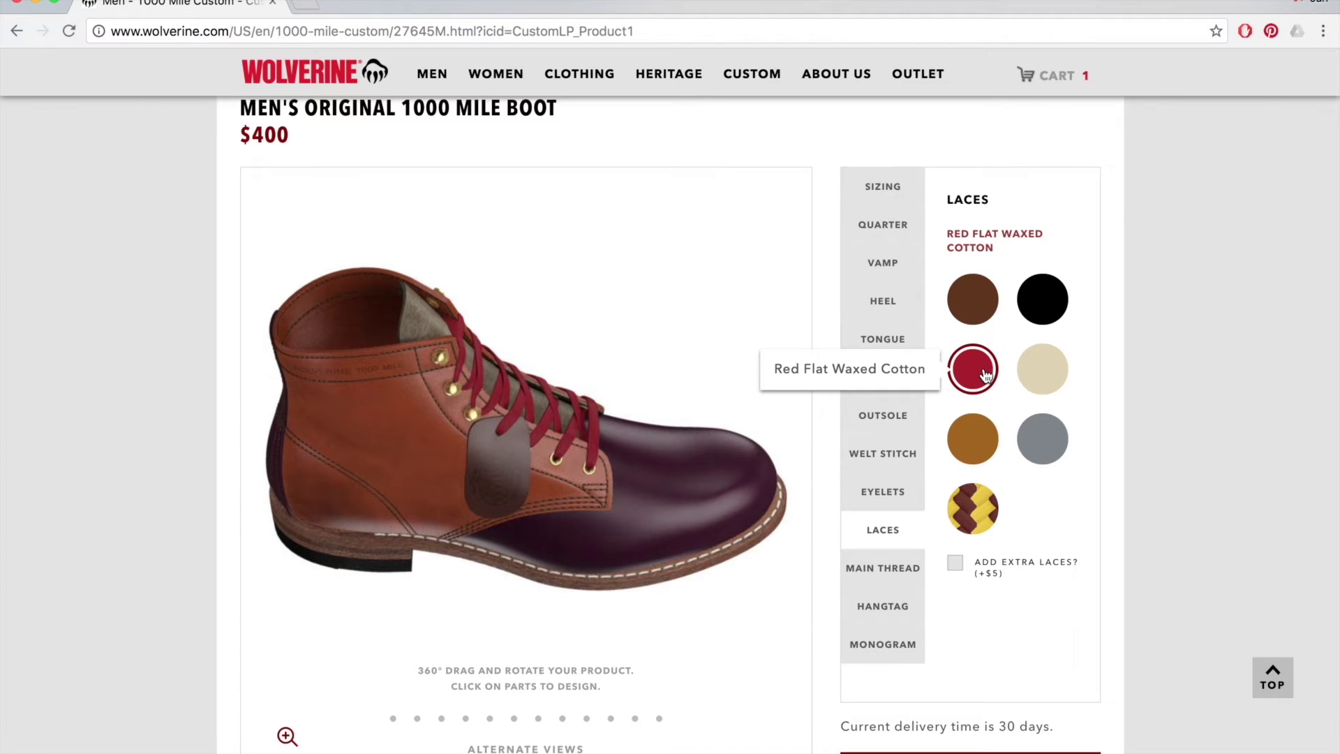
pyautogui.click(1041, 369)
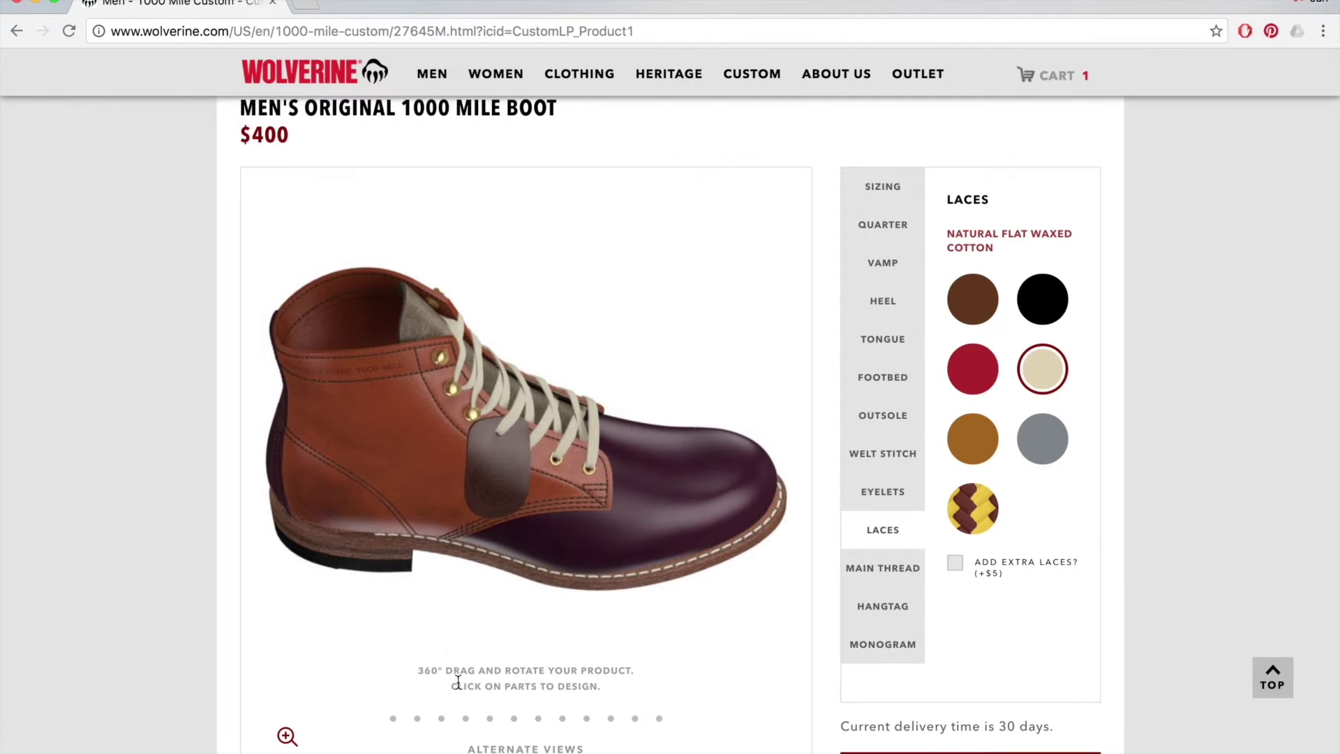
pyautogui.moveTo(457, 680)
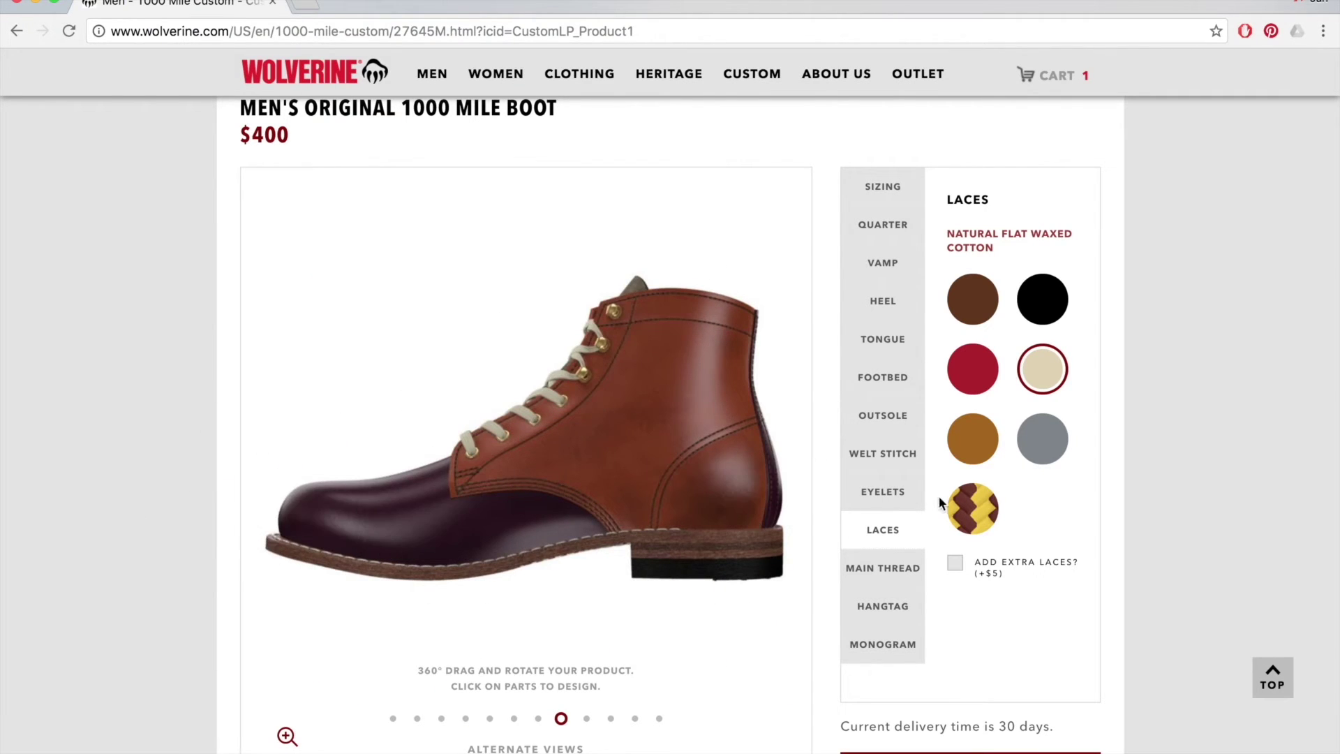
# Step: Compare Nickel and Gold eyelets against the new laces and settle on Antique Copper
pyautogui.click(887, 496)
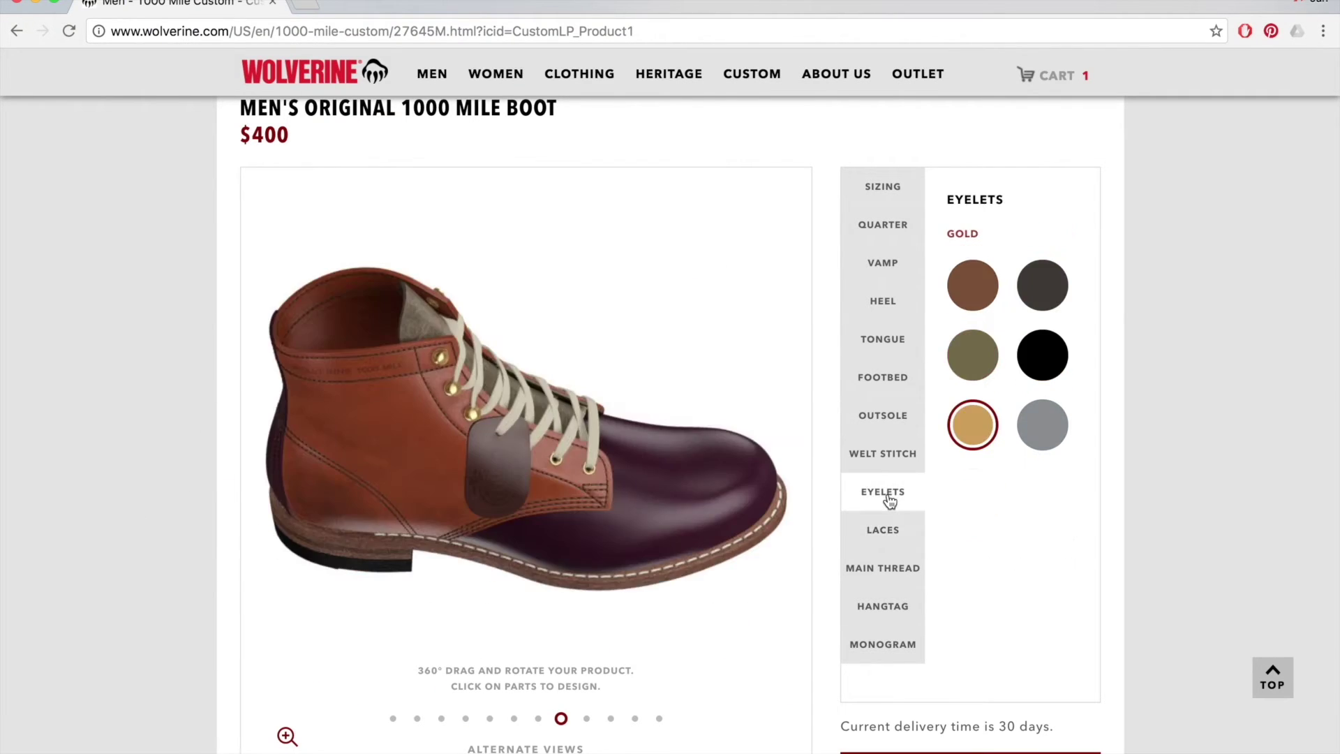
pyautogui.click(1050, 281)
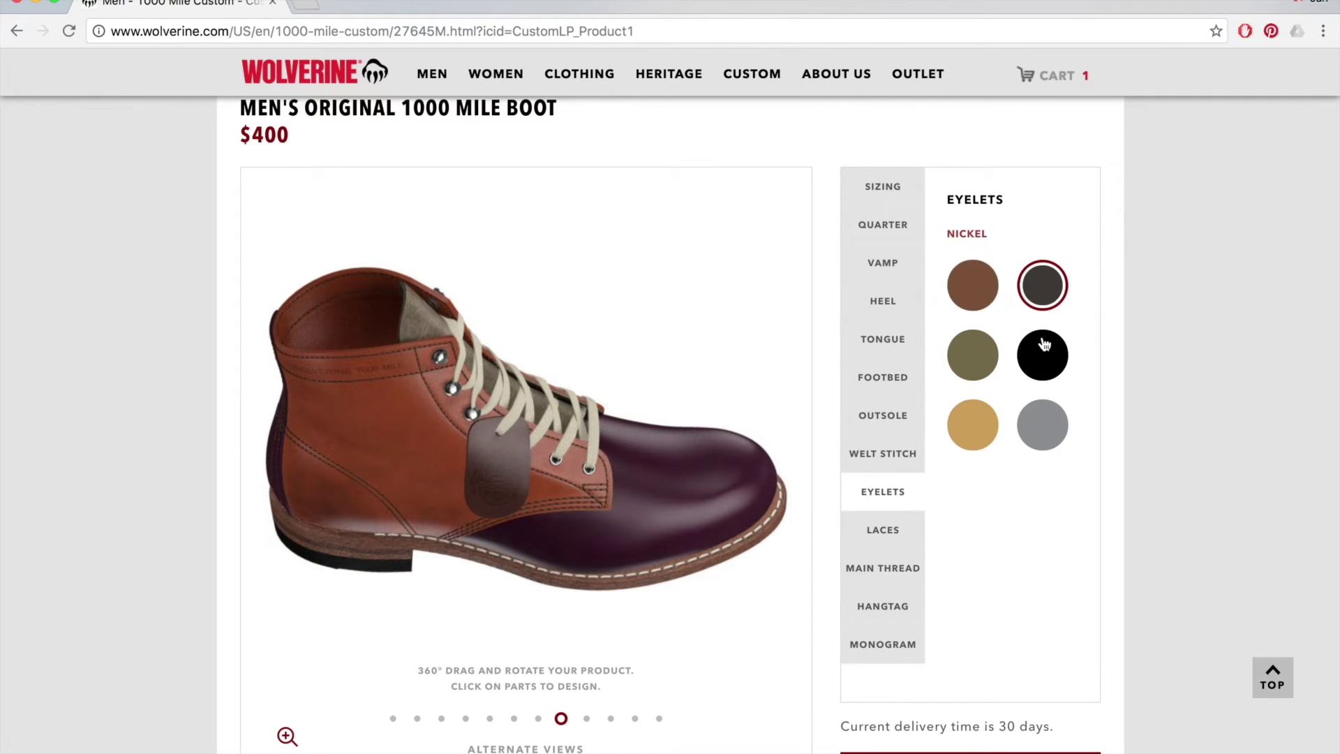
pyautogui.click(972, 424)
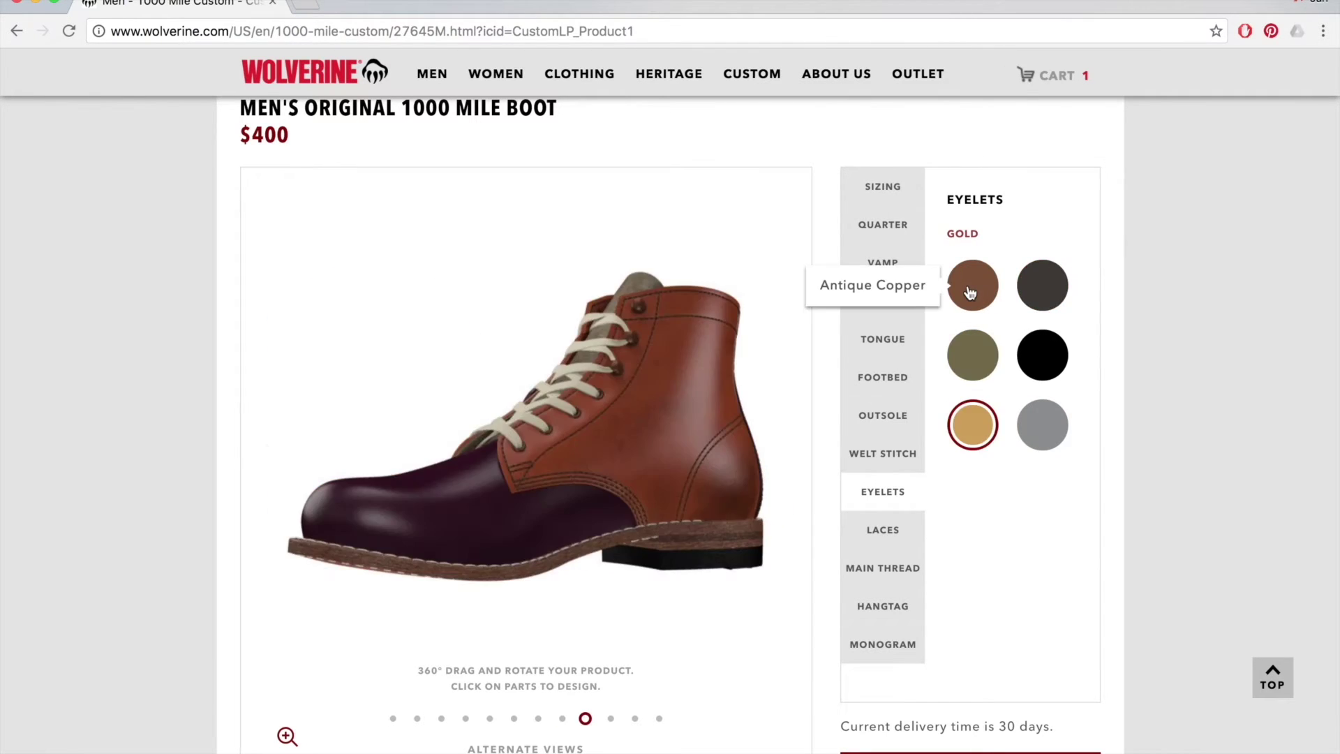
pyautogui.click(970, 292)
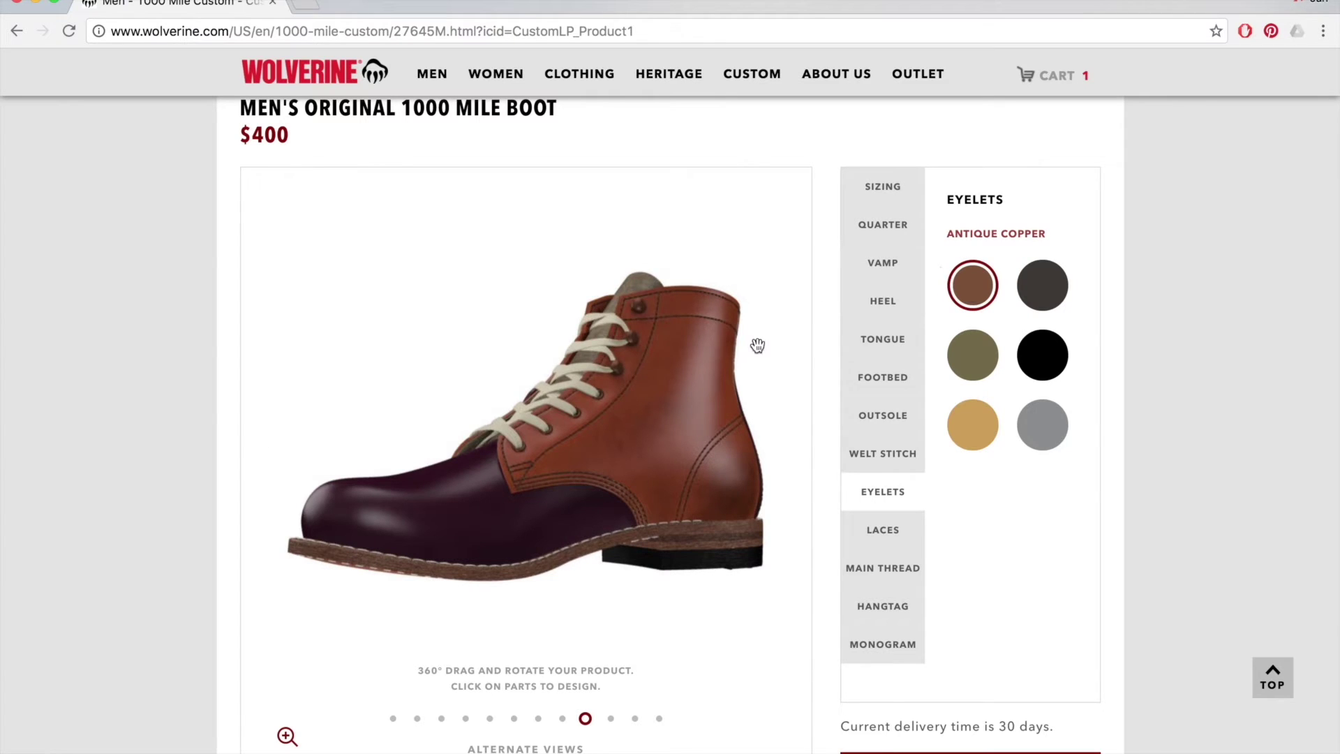
pyautogui.rightClick(183, 406)
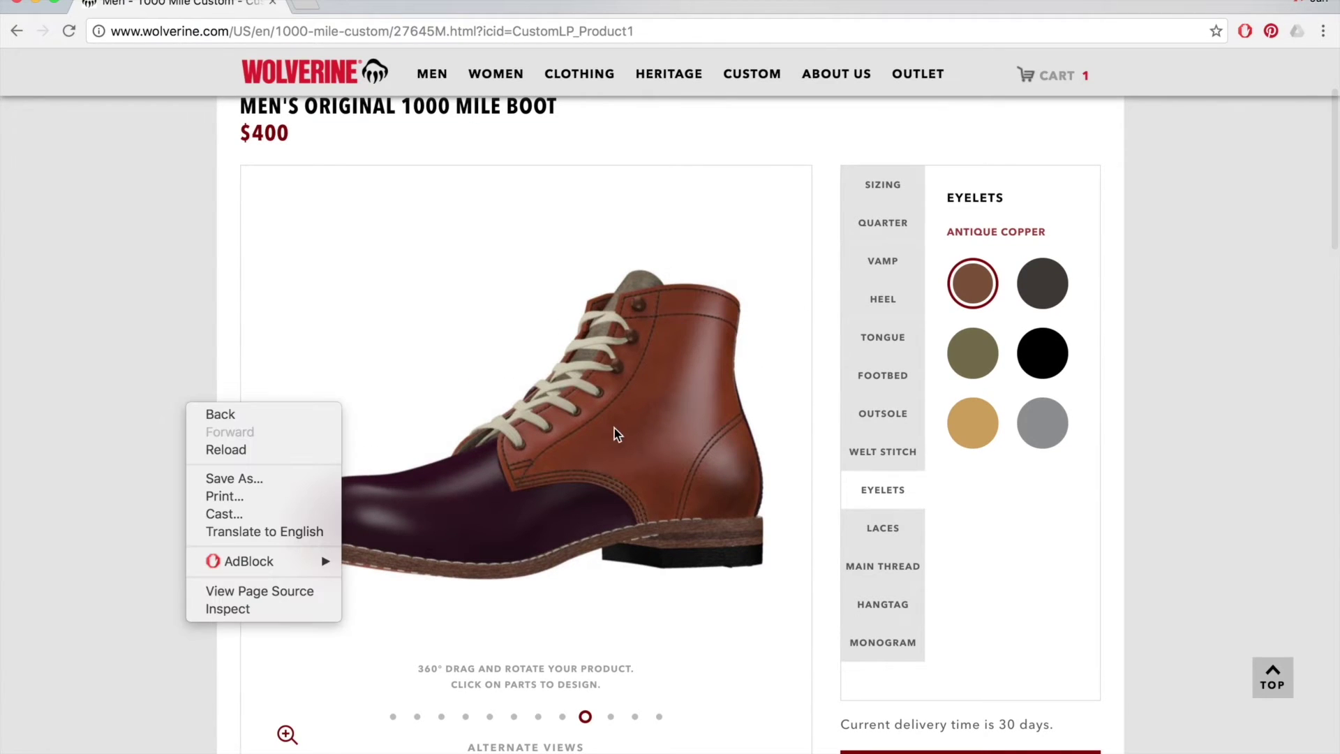
pyautogui.click(579, 692)
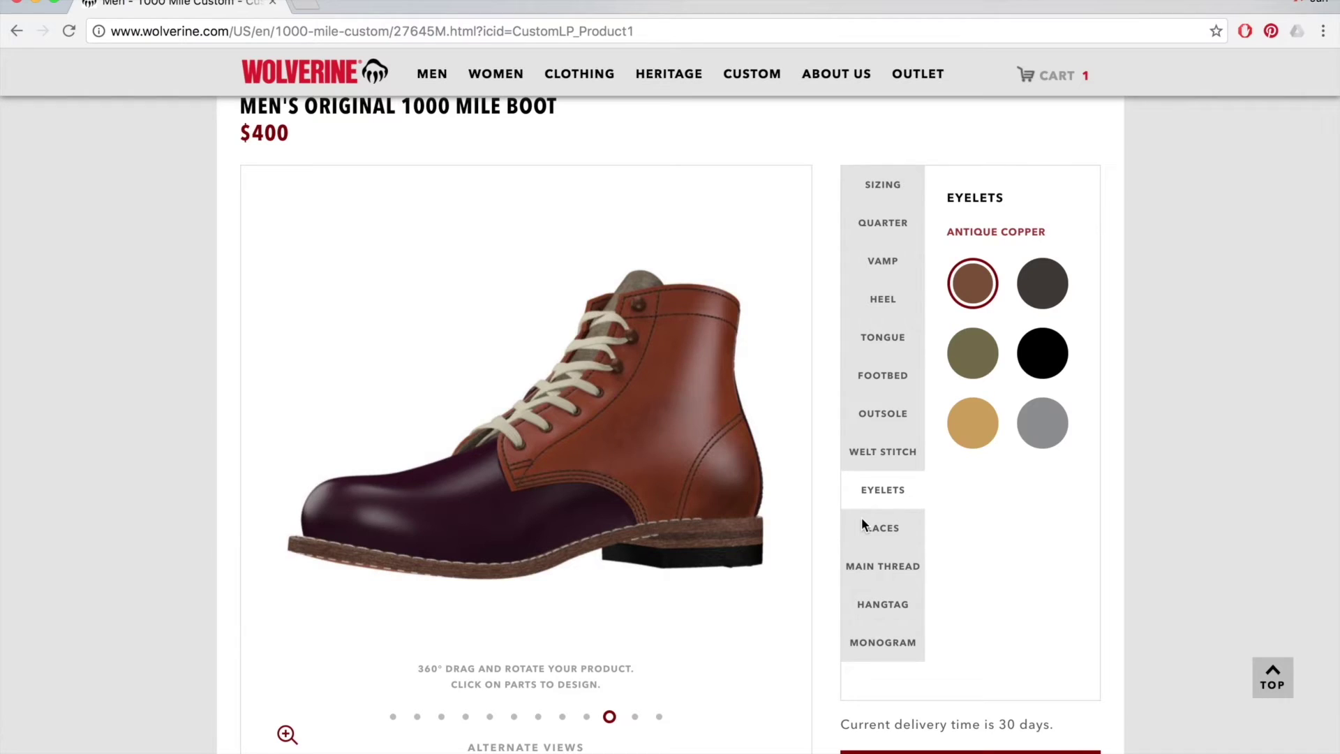
# Step: Try Cream for the main thread and check the boot from several alternate views
pyautogui.click(876, 530)
pyautogui.click(883, 569)
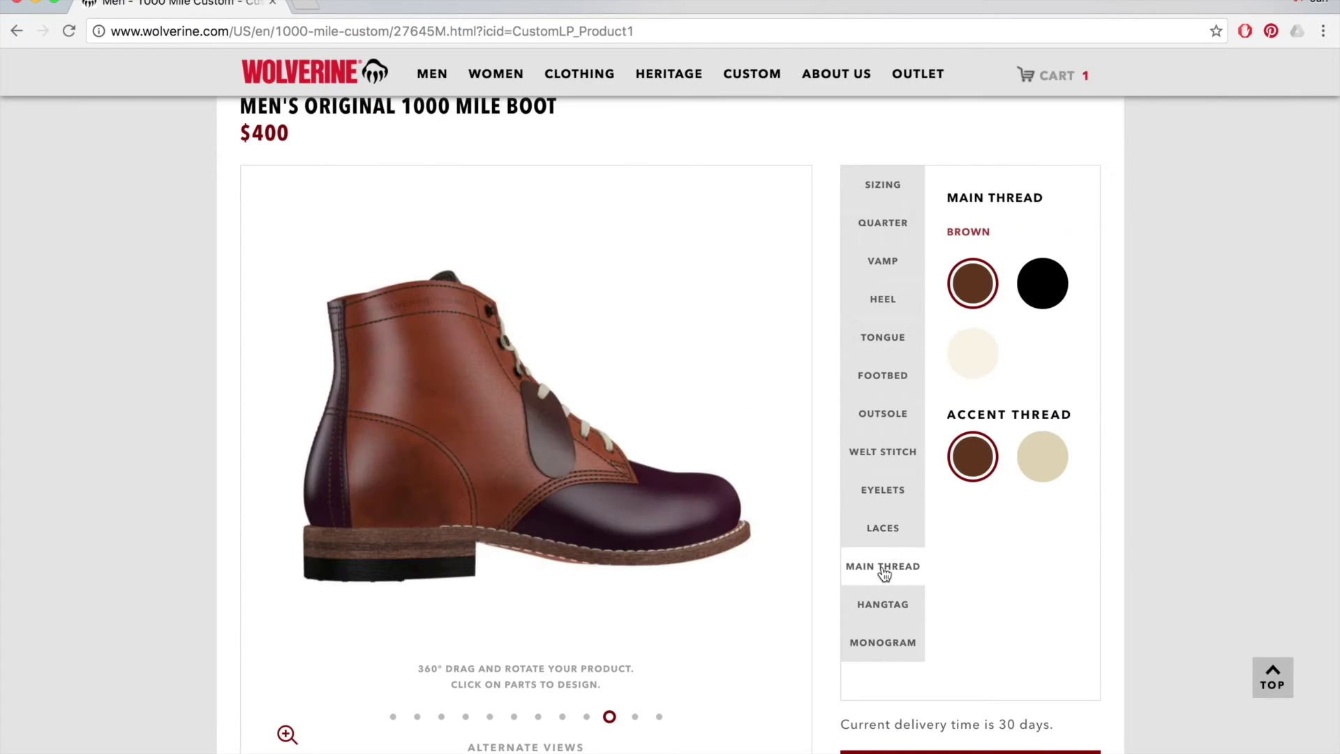
pyautogui.click(884, 569)
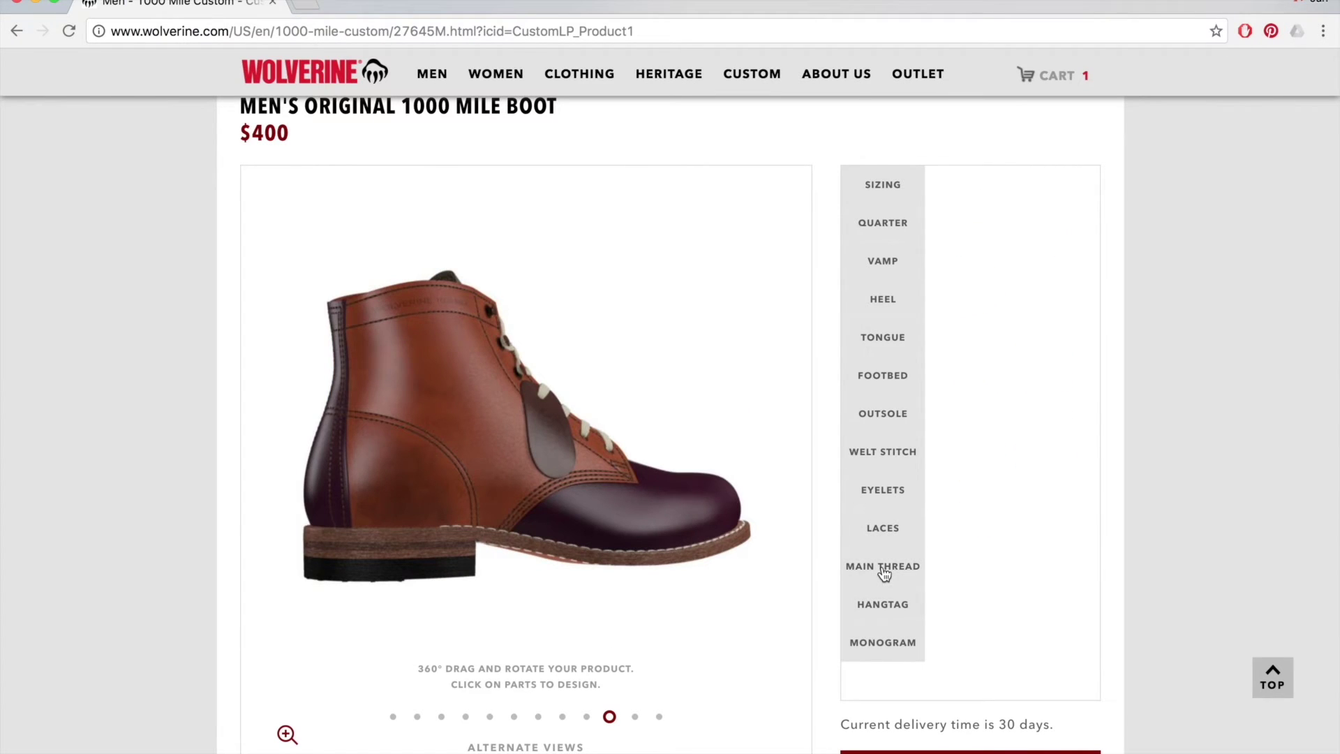
pyautogui.click(883, 571)
pyautogui.click(980, 364)
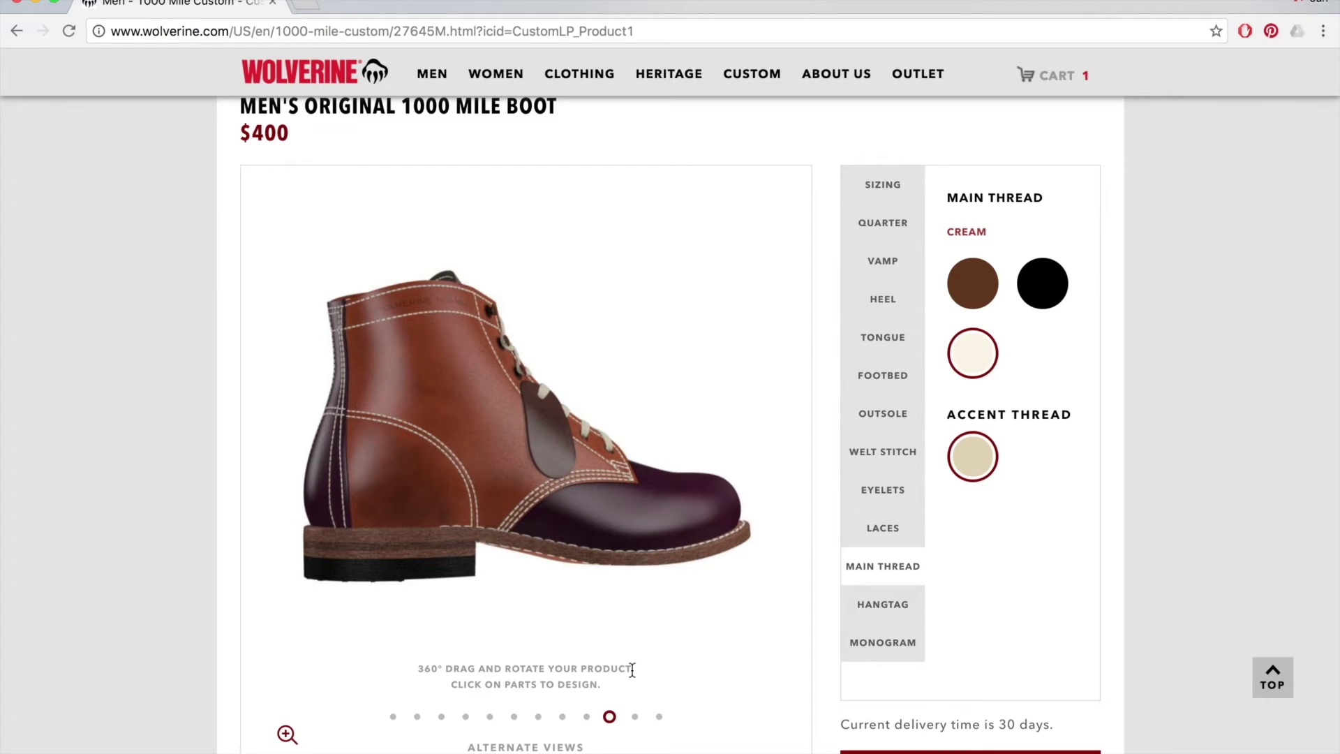
pyautogui.click(609, 690)
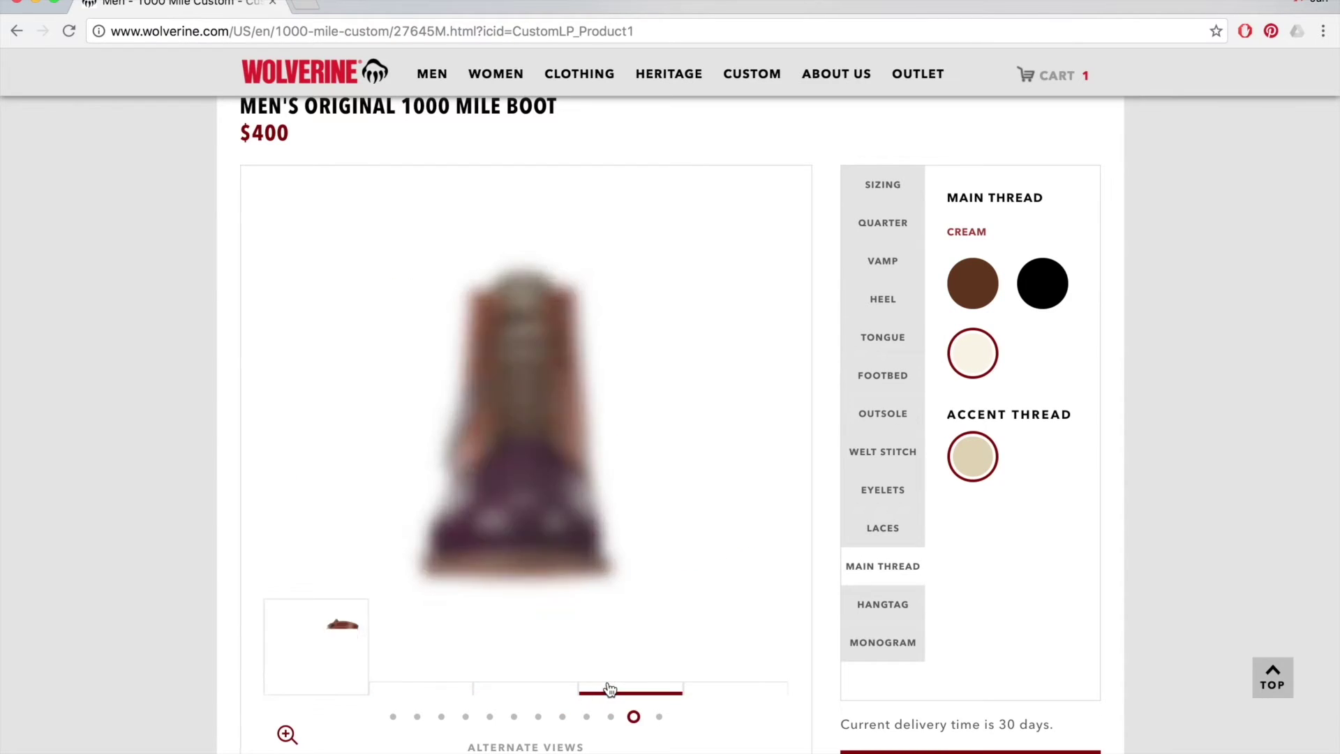
pyautogui.click(695, 688)
pyautogui.click(438, 674)
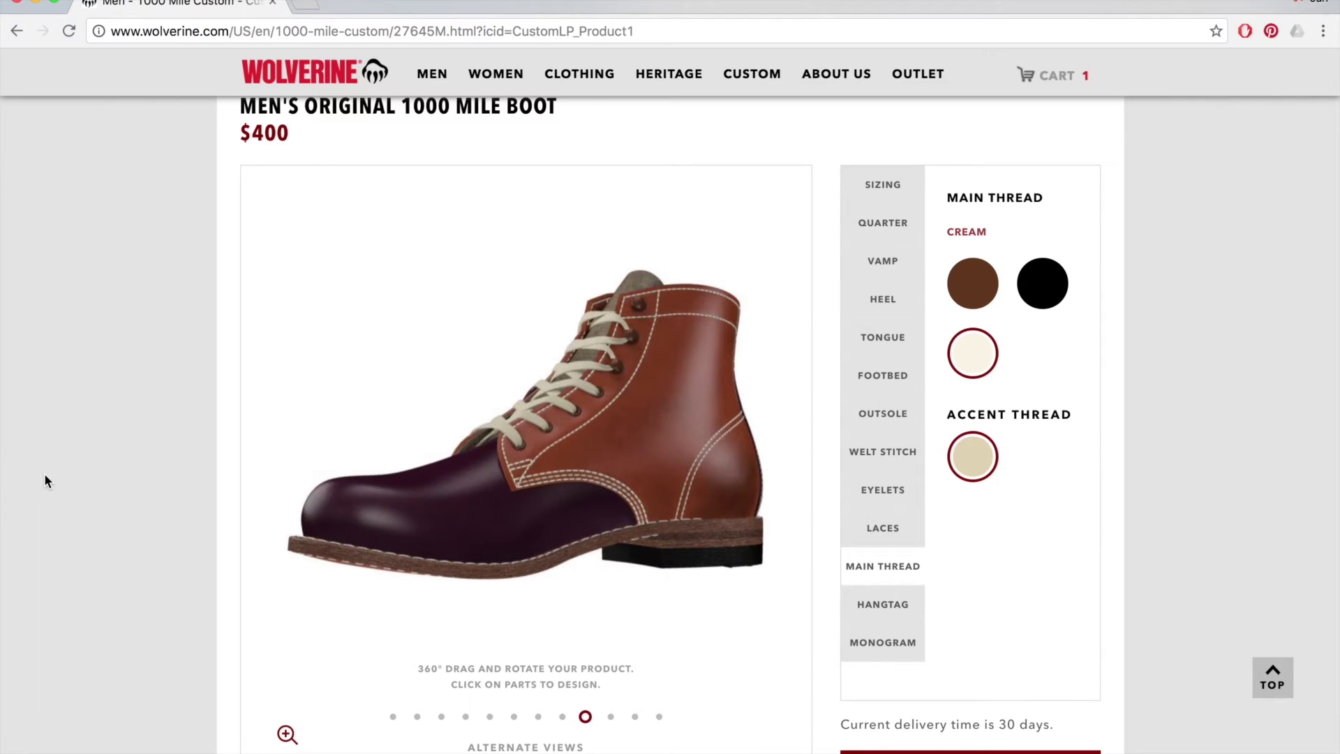
pyautogui.click(696, 640)
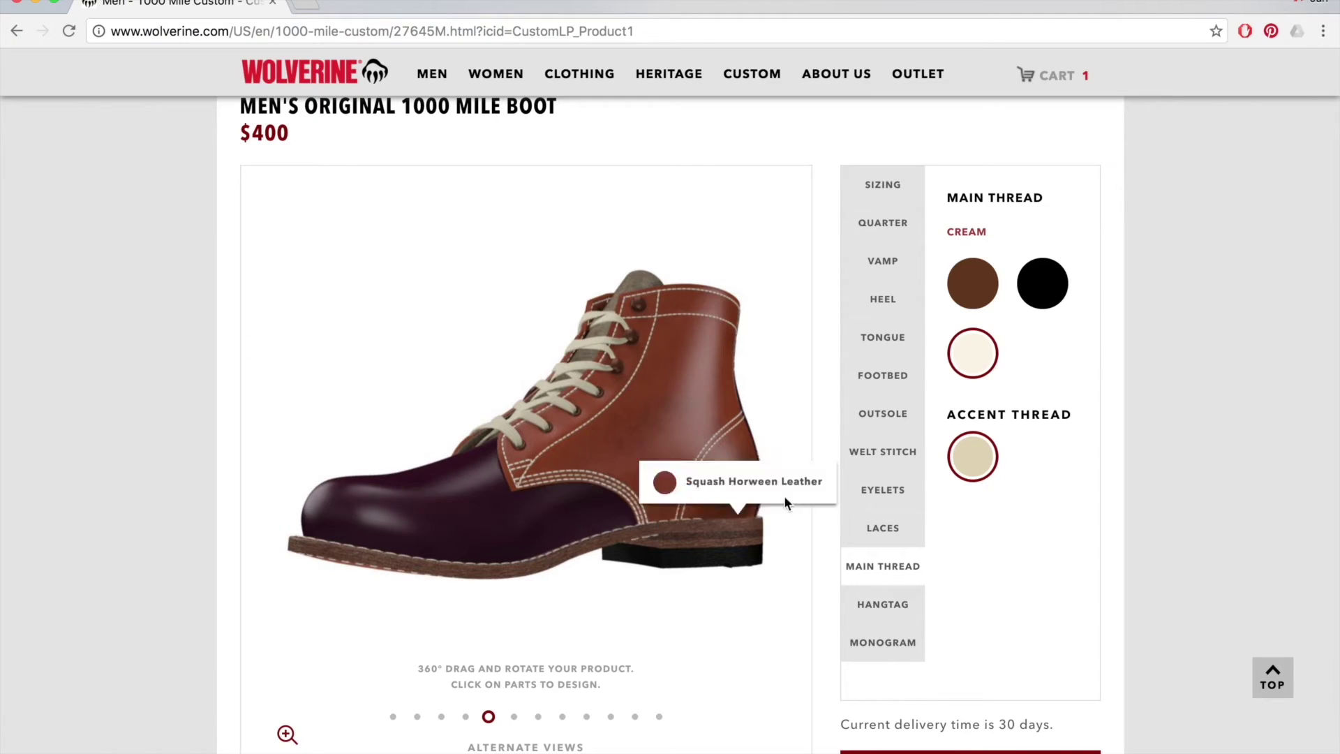
# Step: Compare Brown main thread, including with Brown accent thread, against Cream main thread on a close view of the boot
pyautogui.click(980, 287)
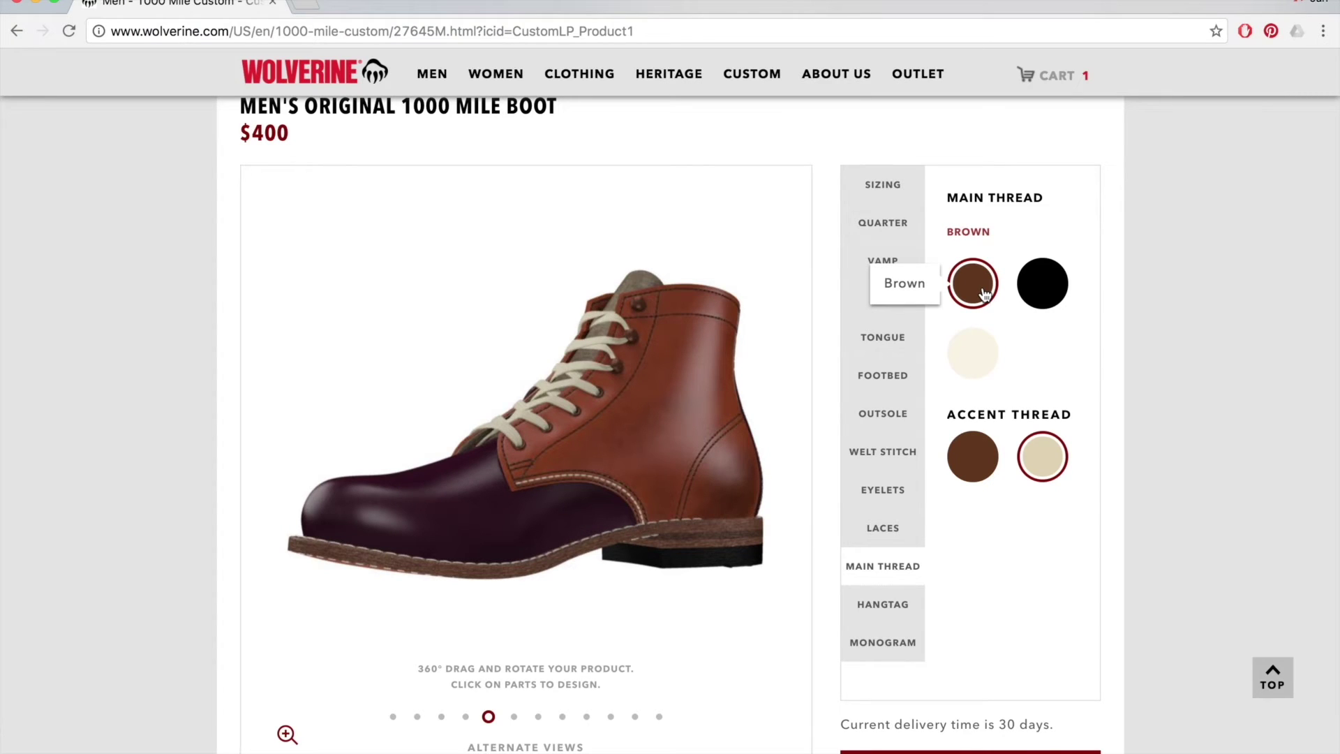
pyautogui.click(981, 461)
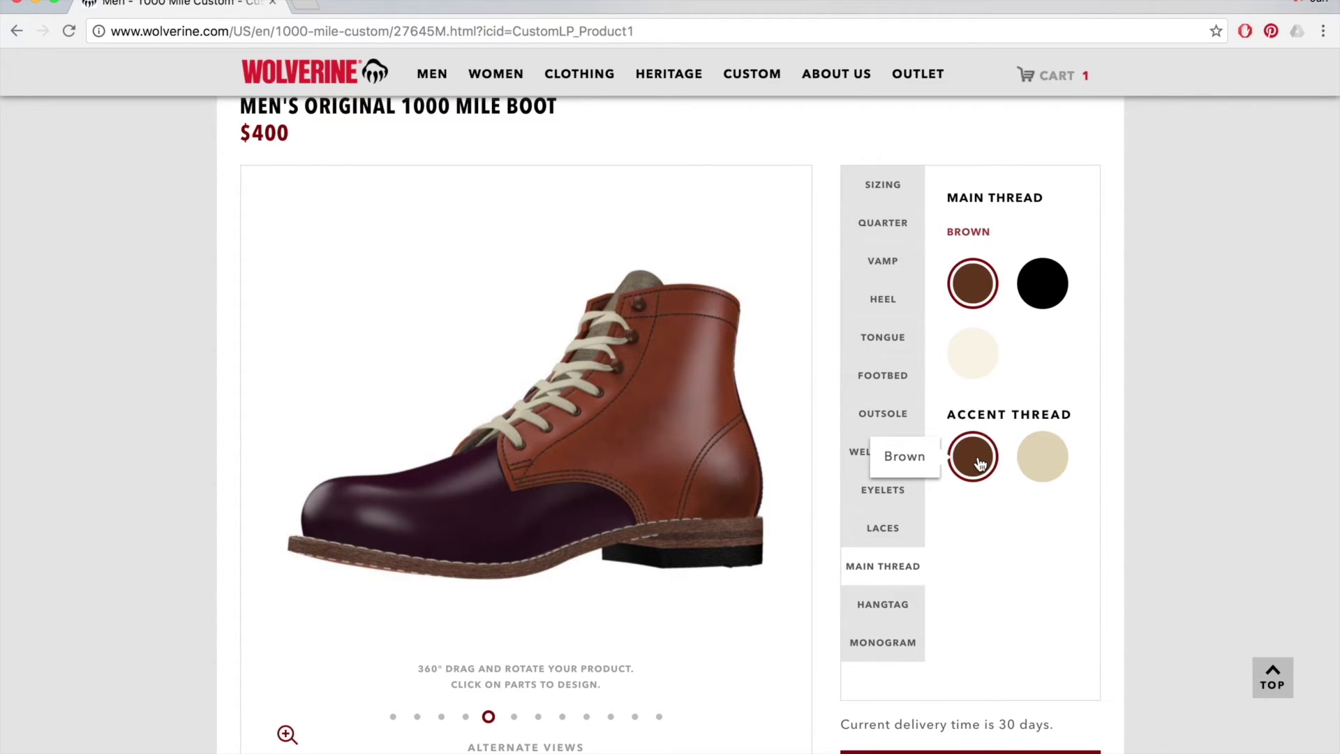
pyautogui.click(972, 352)
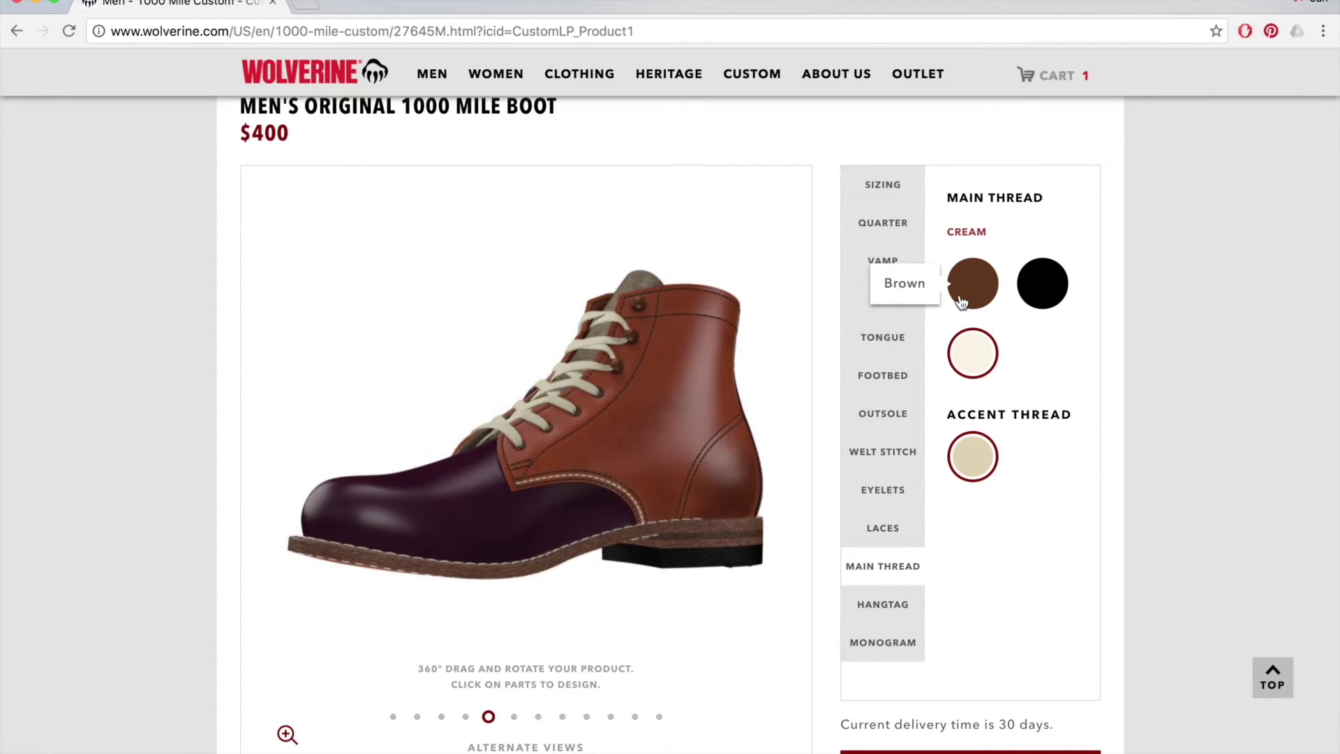
pyautogui.scroll(5, 962, 366)
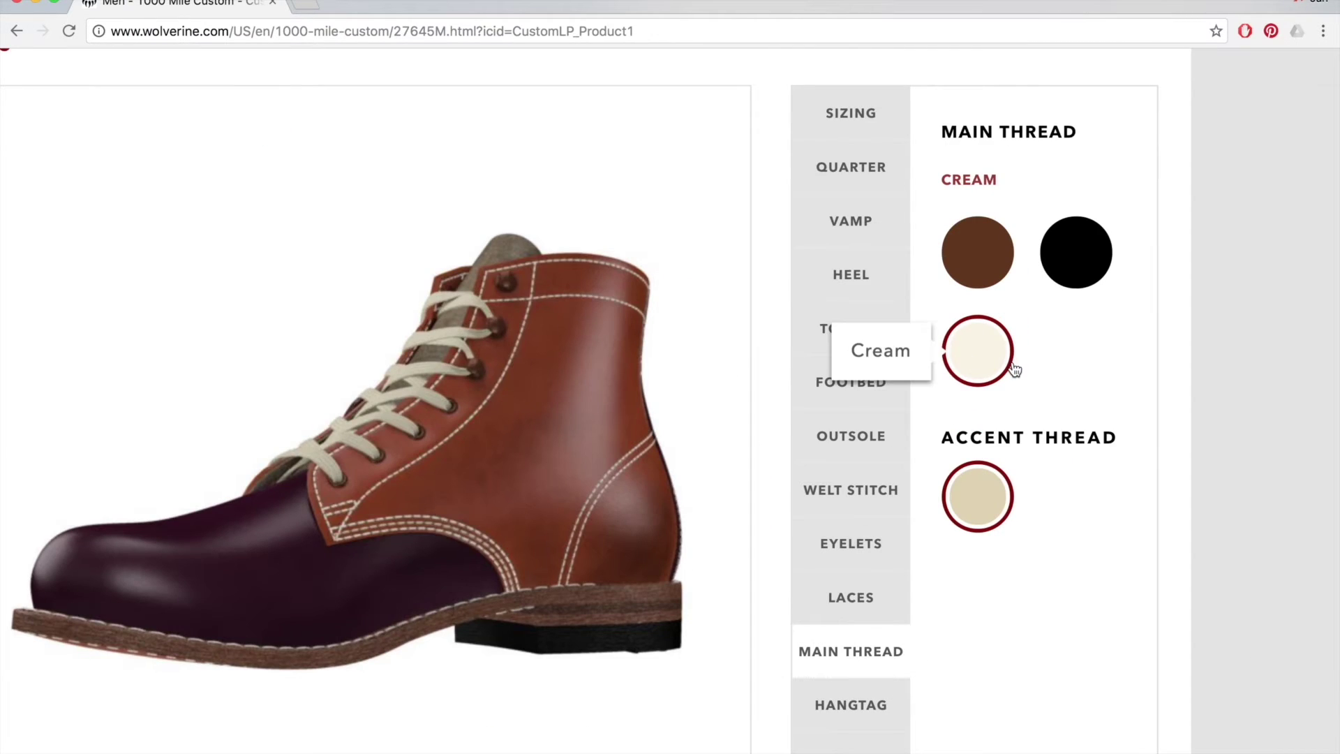
pyautogui.click(986, 264)
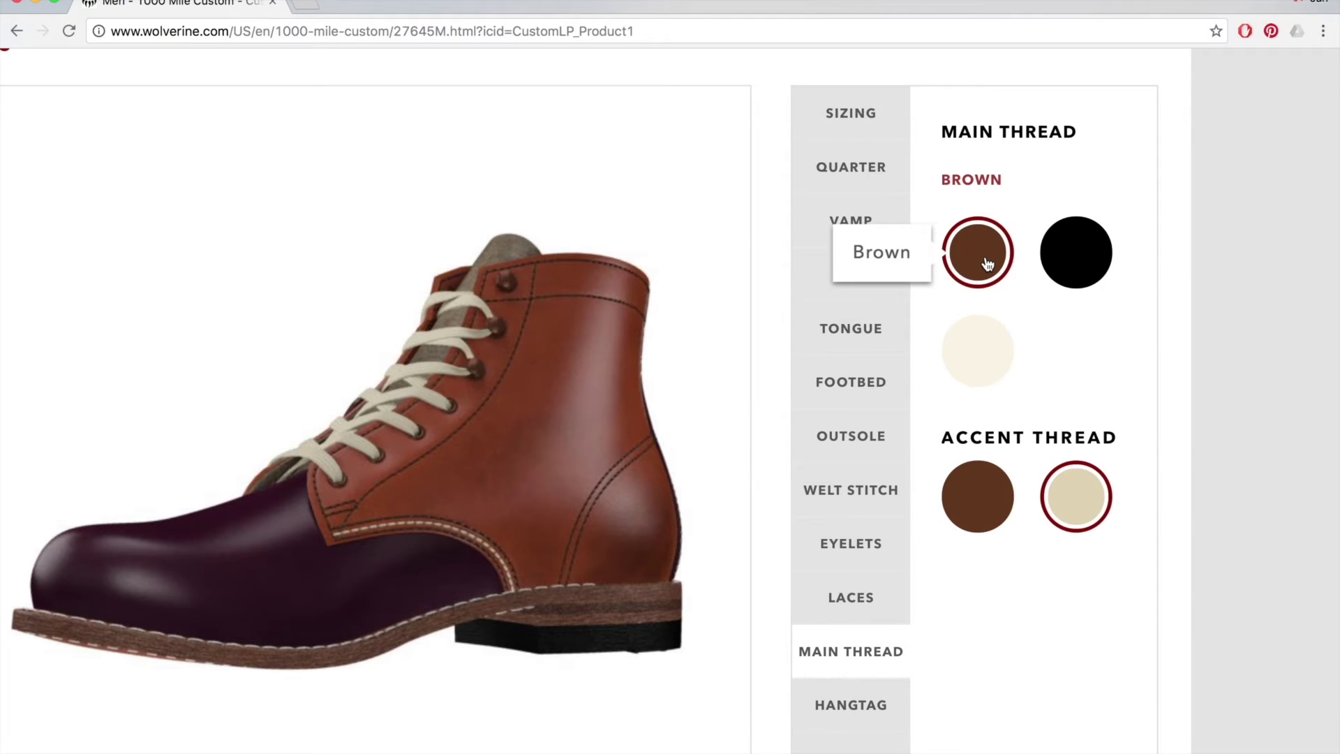
pyautogui.click(996, 342)
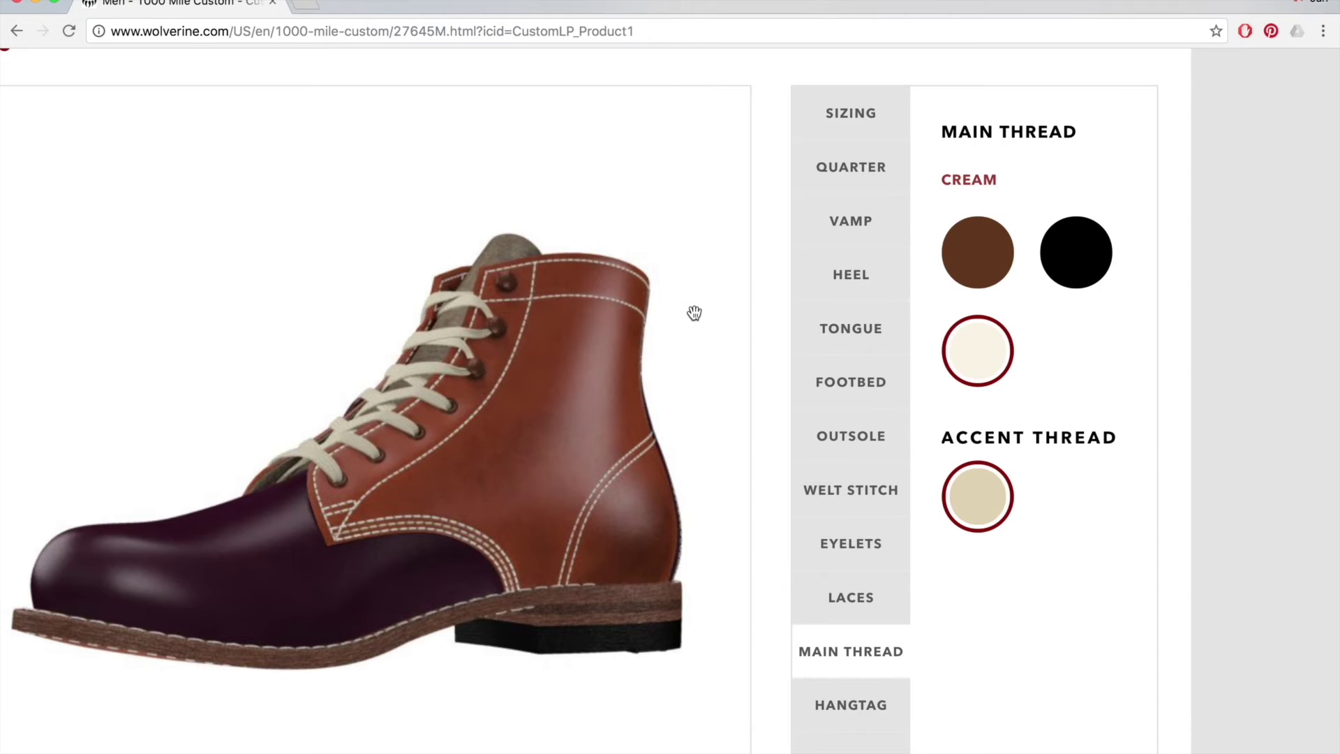
# Step: Set both the main thread and the accent thread to Brown
pyautogui.click(978, 248)
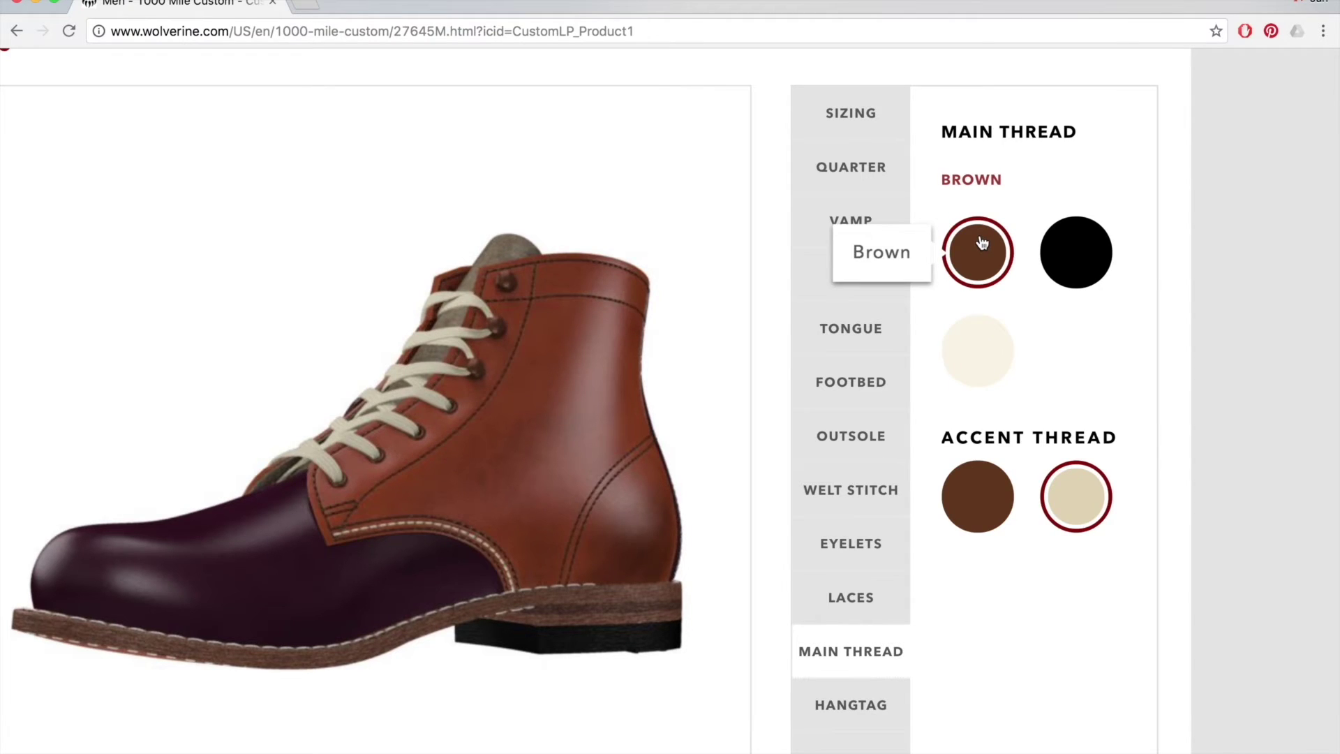
pyautogui.click(980, 525)
pyautogui.scroll(-3, 981, 527)
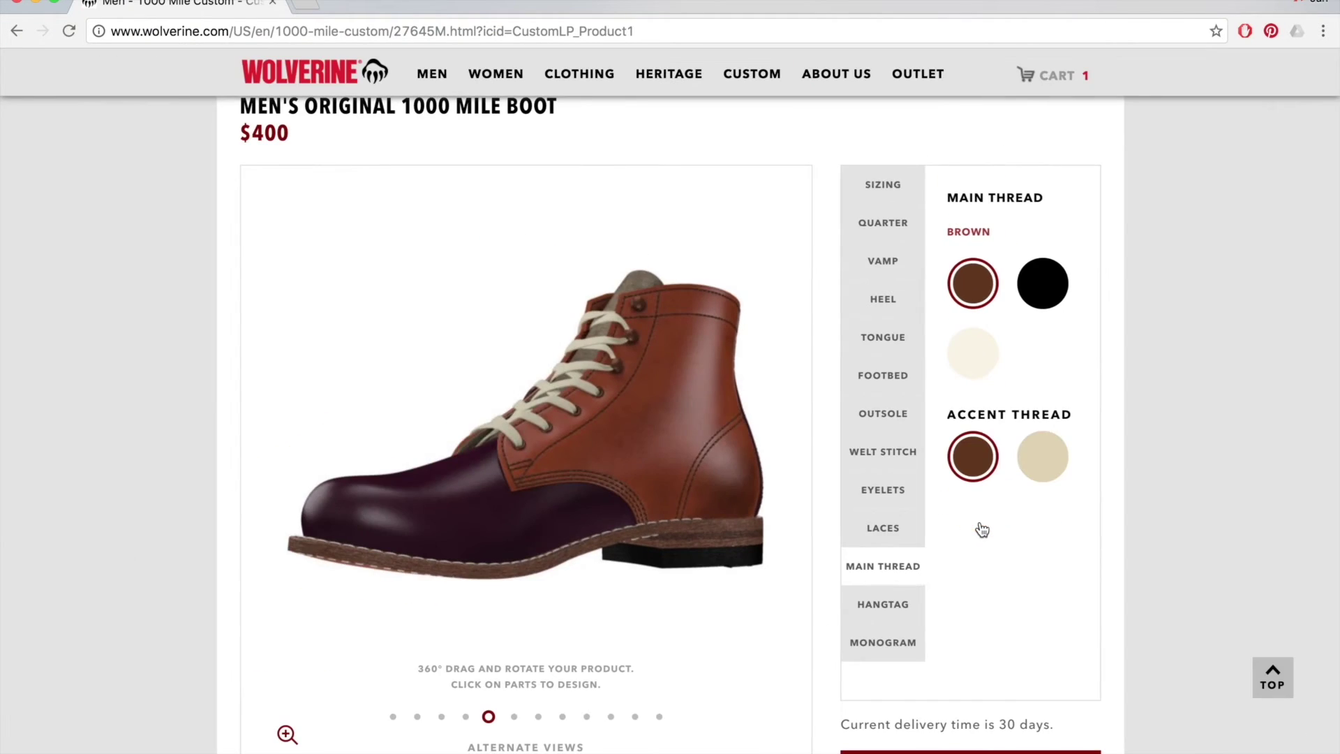
# Step: Bring up the tongue leather options and examine the boot from the front and side alternate views
pyautogui.click(904, 604)
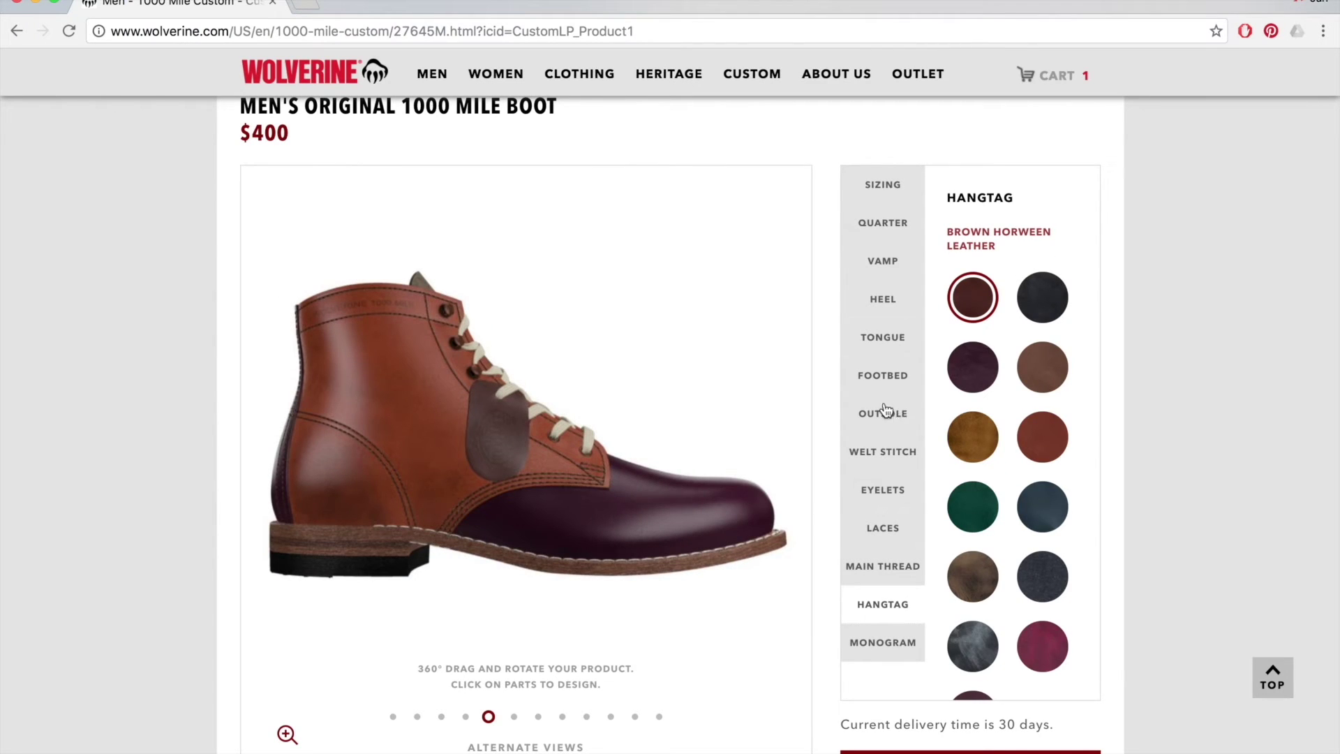
pyautogui.click(884, 340)
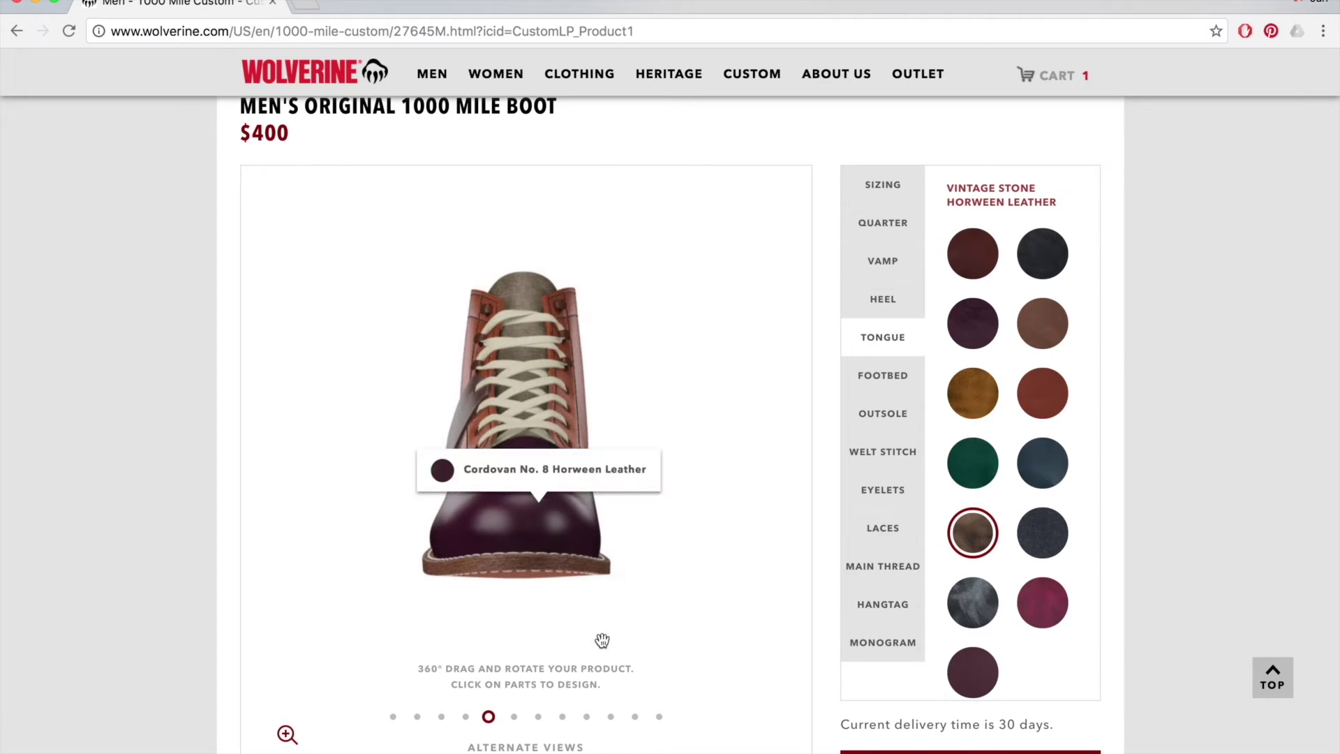
pyautogui.moveTo(523, 697)
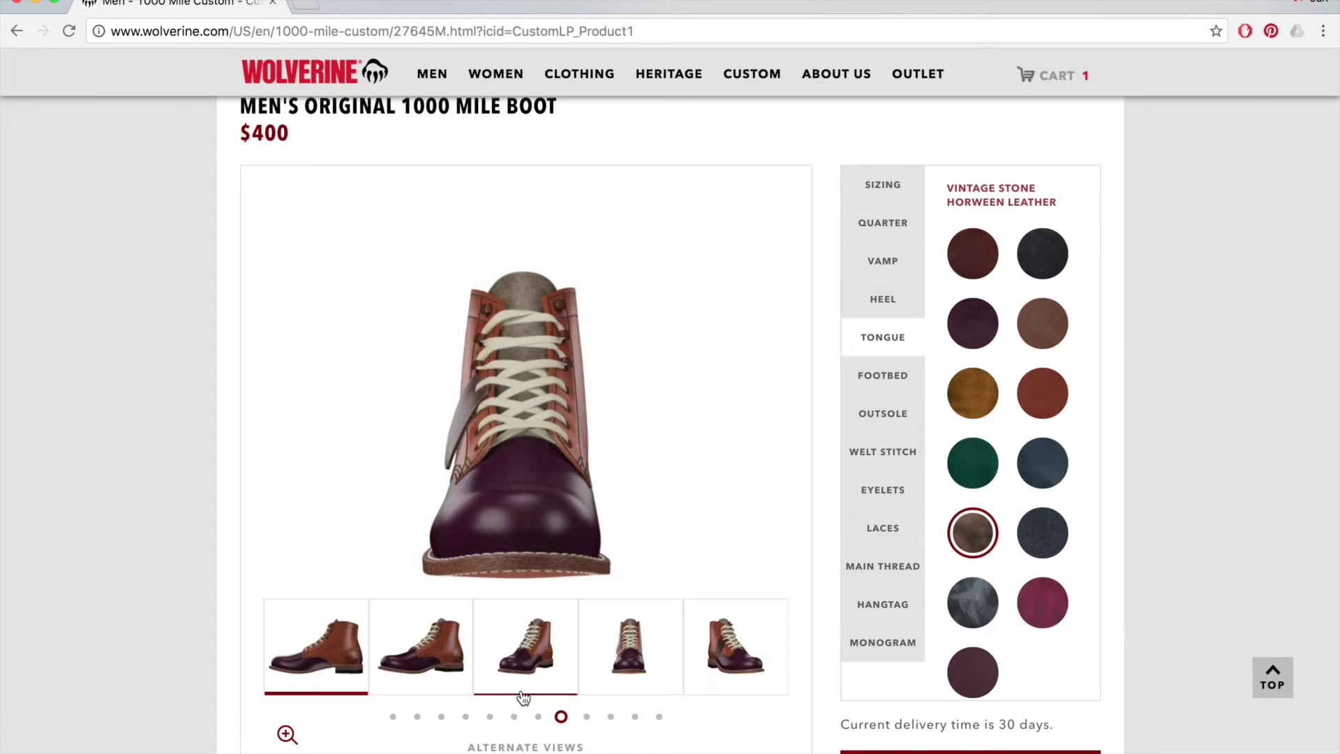
pyautogui.click(726, 651)
pyautogui.click(670, 673)
pyautogui.click(417, 655)
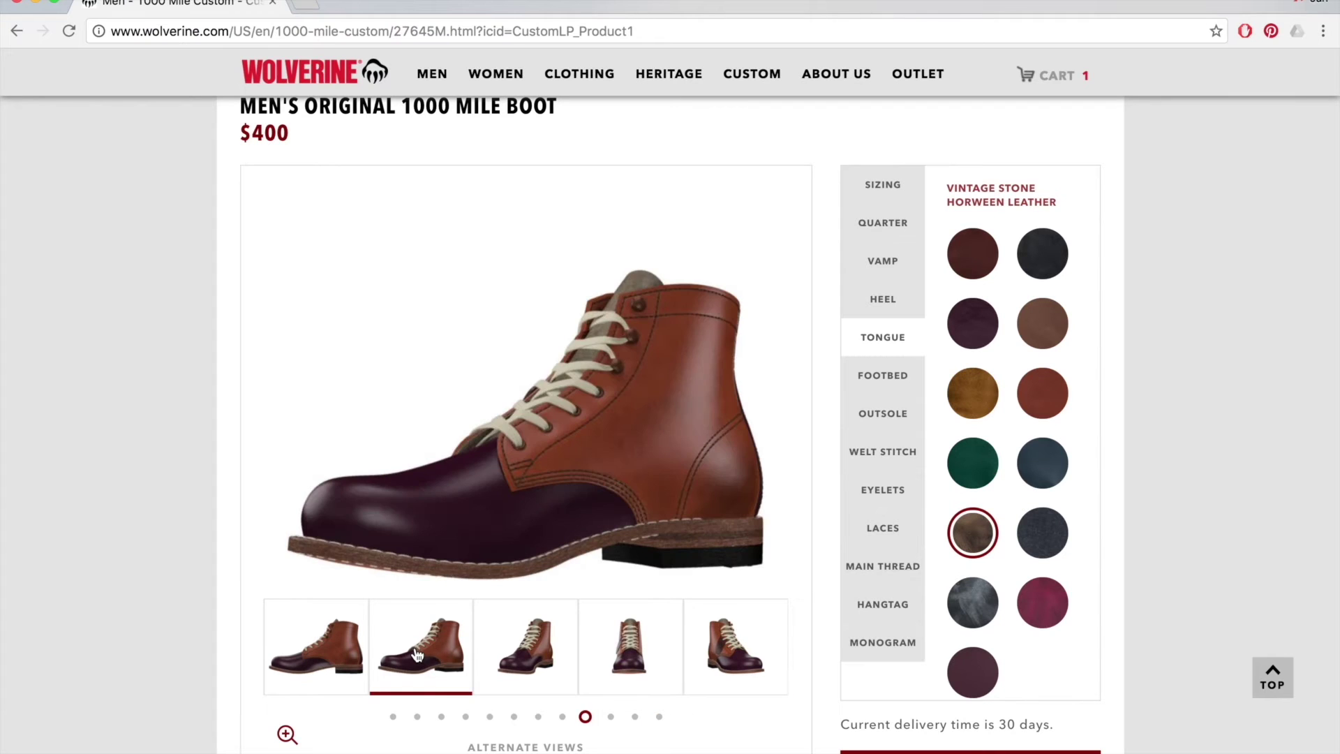
pyautogui.click(529, 650)
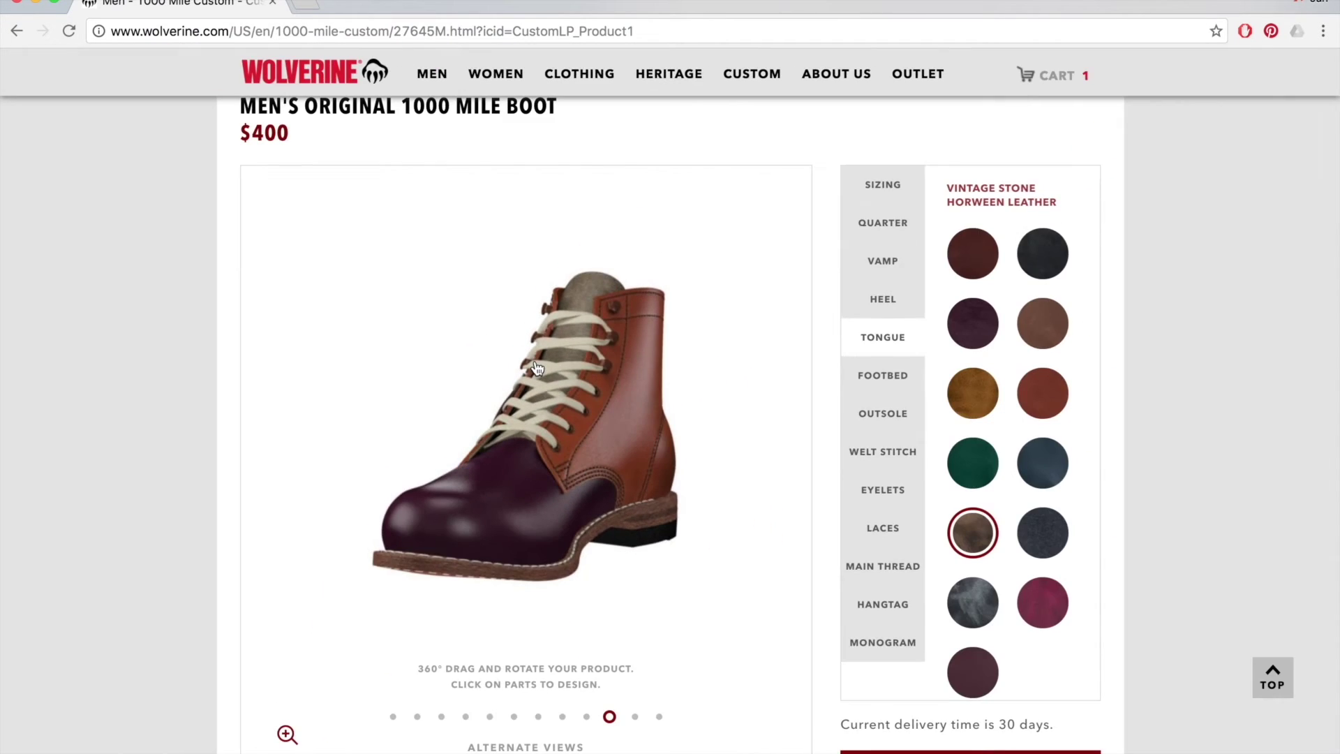
# Step: Preview Cordovan No. 8 Horween Leather on the tongue, try Slate Metallic CF Stead Leather, and check it from alternate views
pyautogui.moveTo(1253, 413)
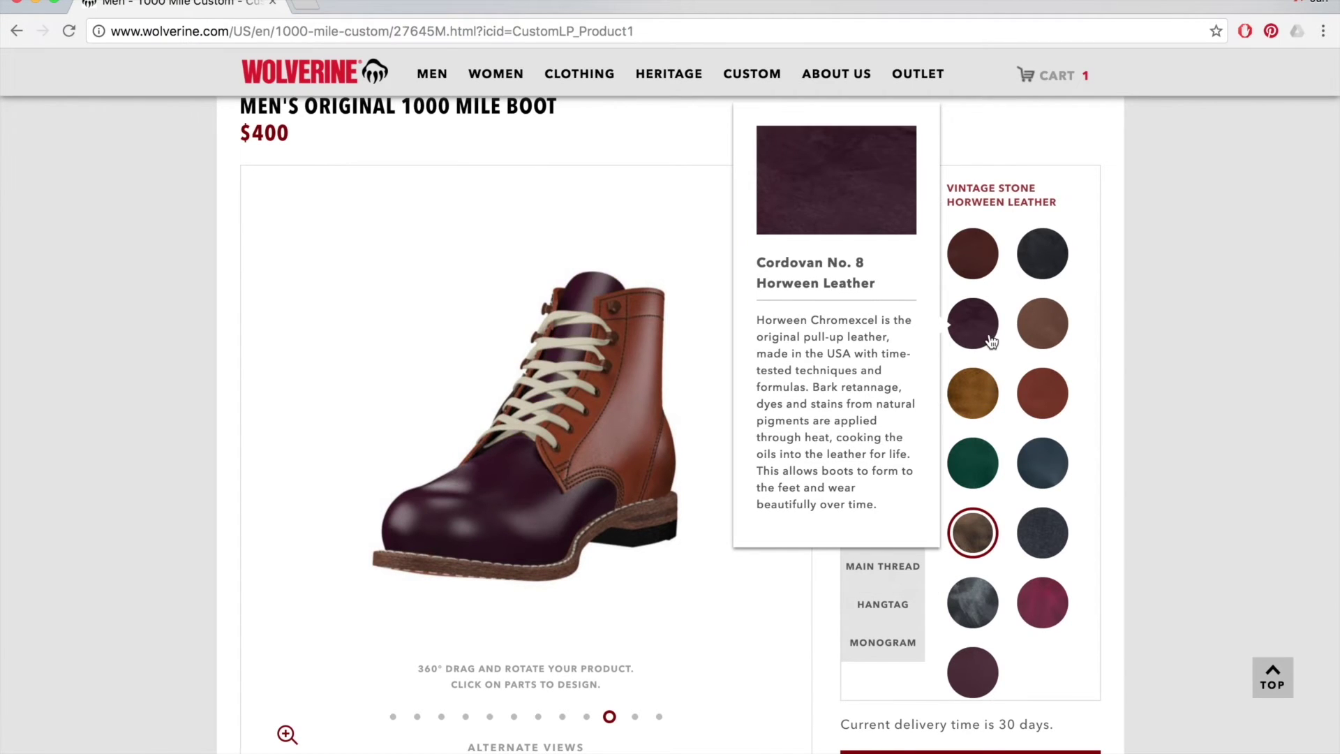
pyautogui.moveTo(976, 341)
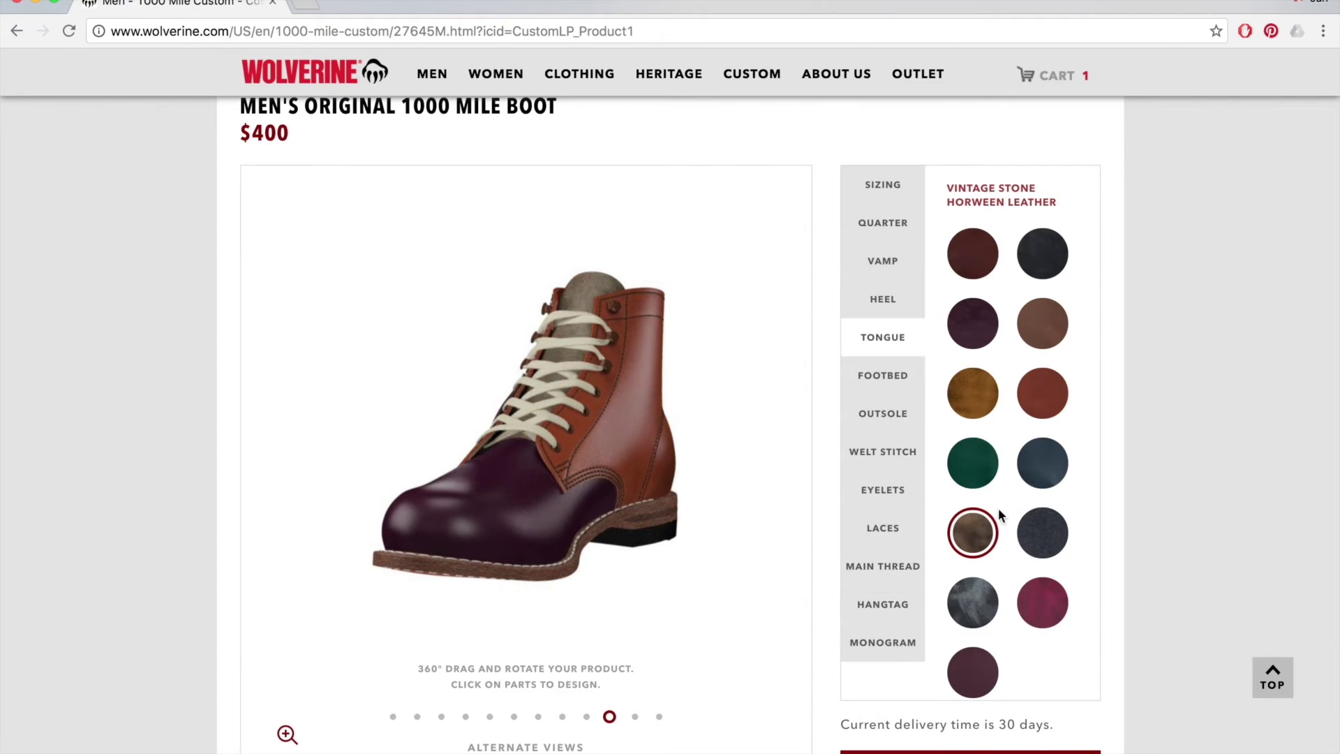
pyautogui.moveTo(979, 630)
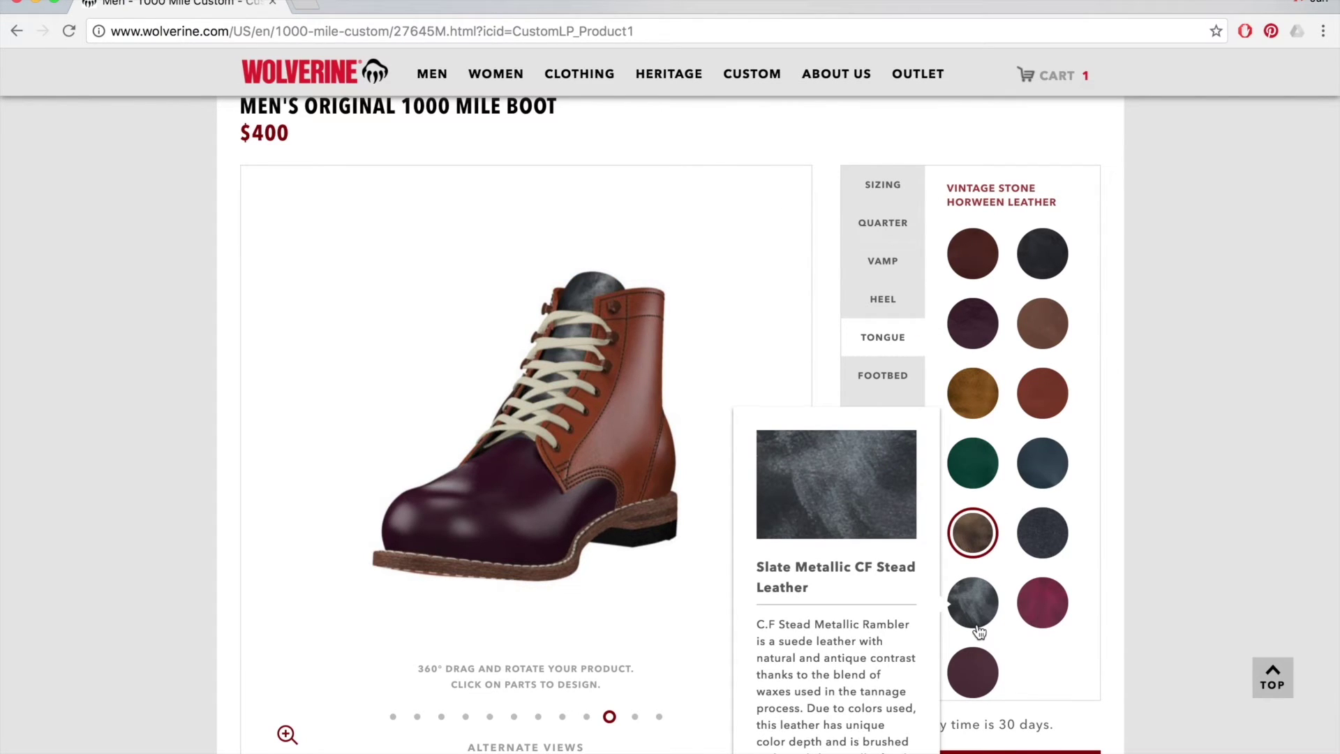
pyautogui.click(977, 627)
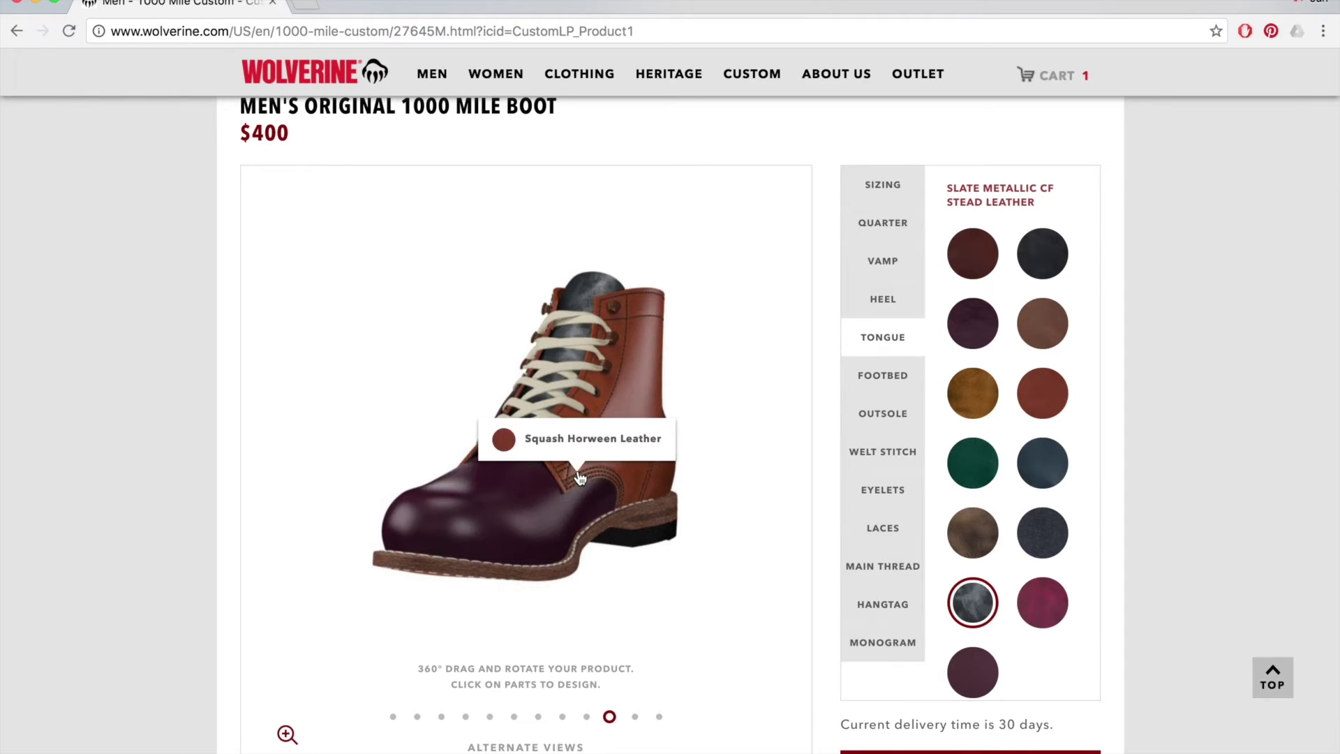
pyautogui.moveTo(977, 604)
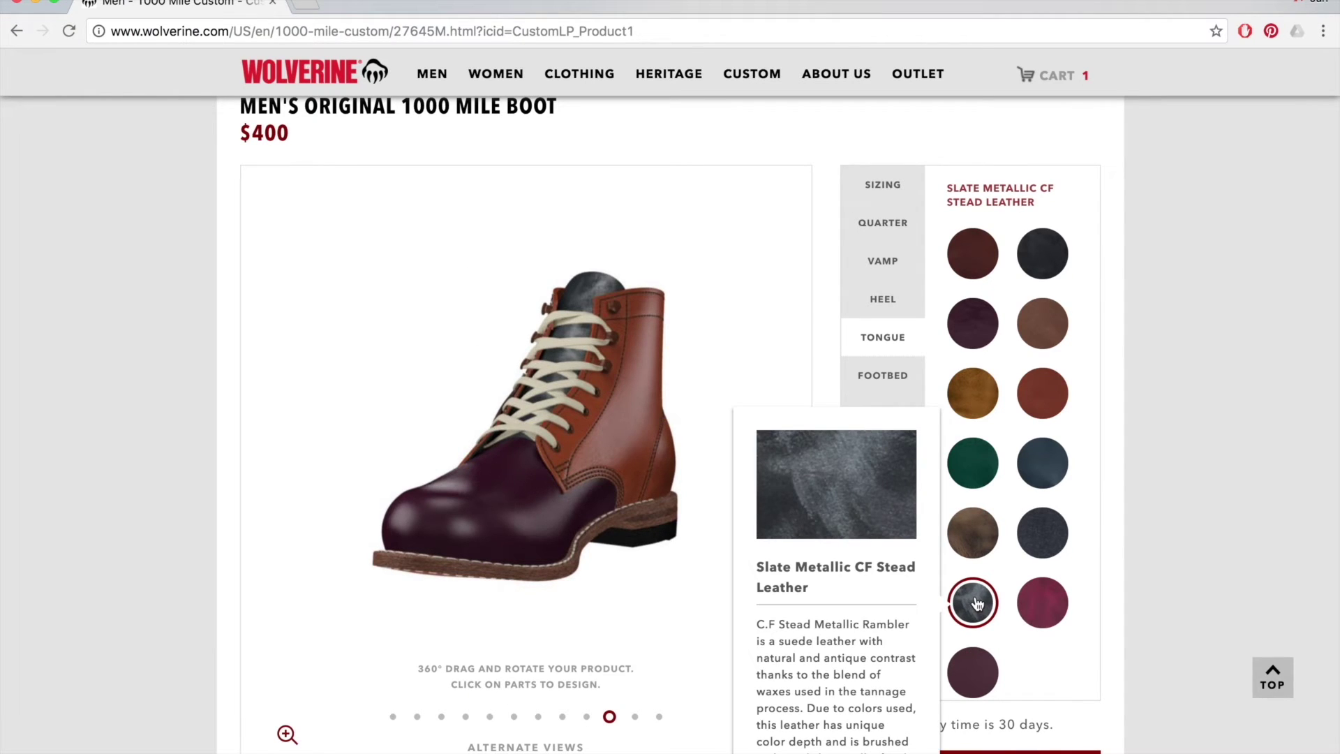
pyautogui.moveTo(589, 717)
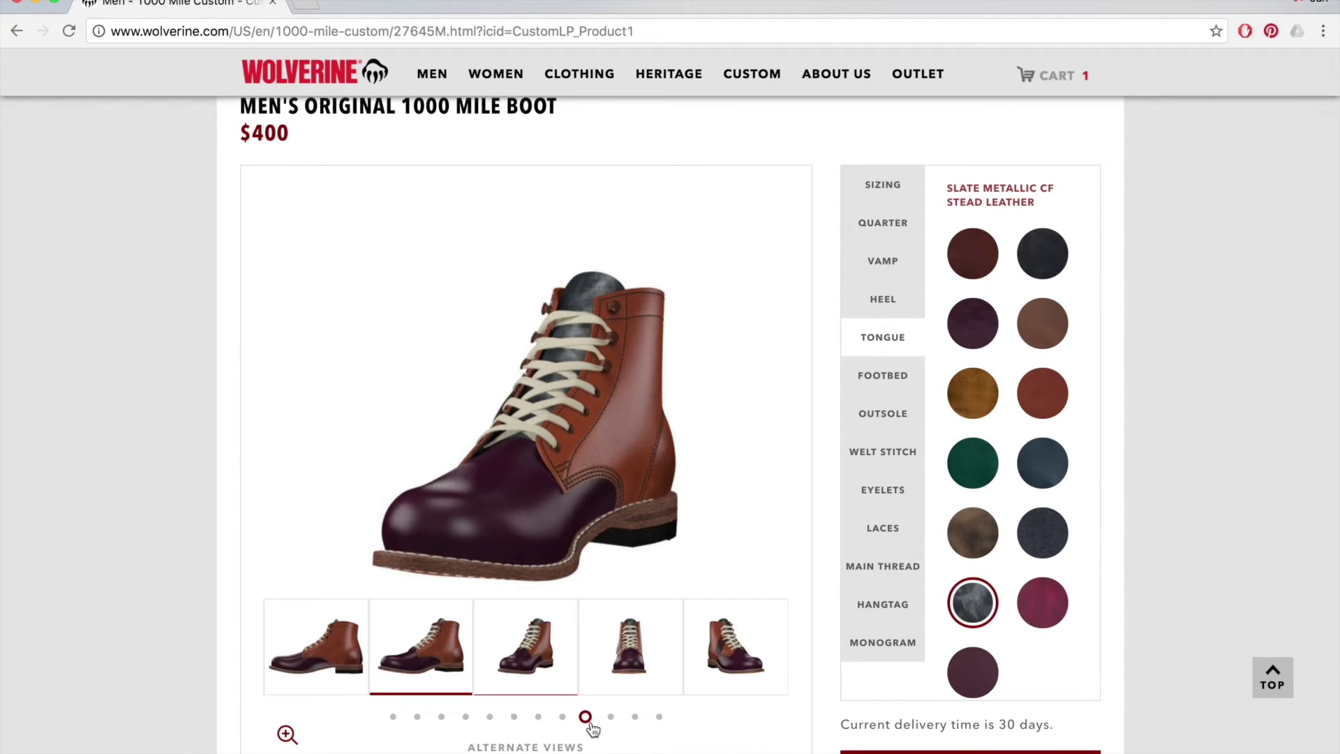
pyautogui.click(670, 668)
pyautogui.click(711, 645)
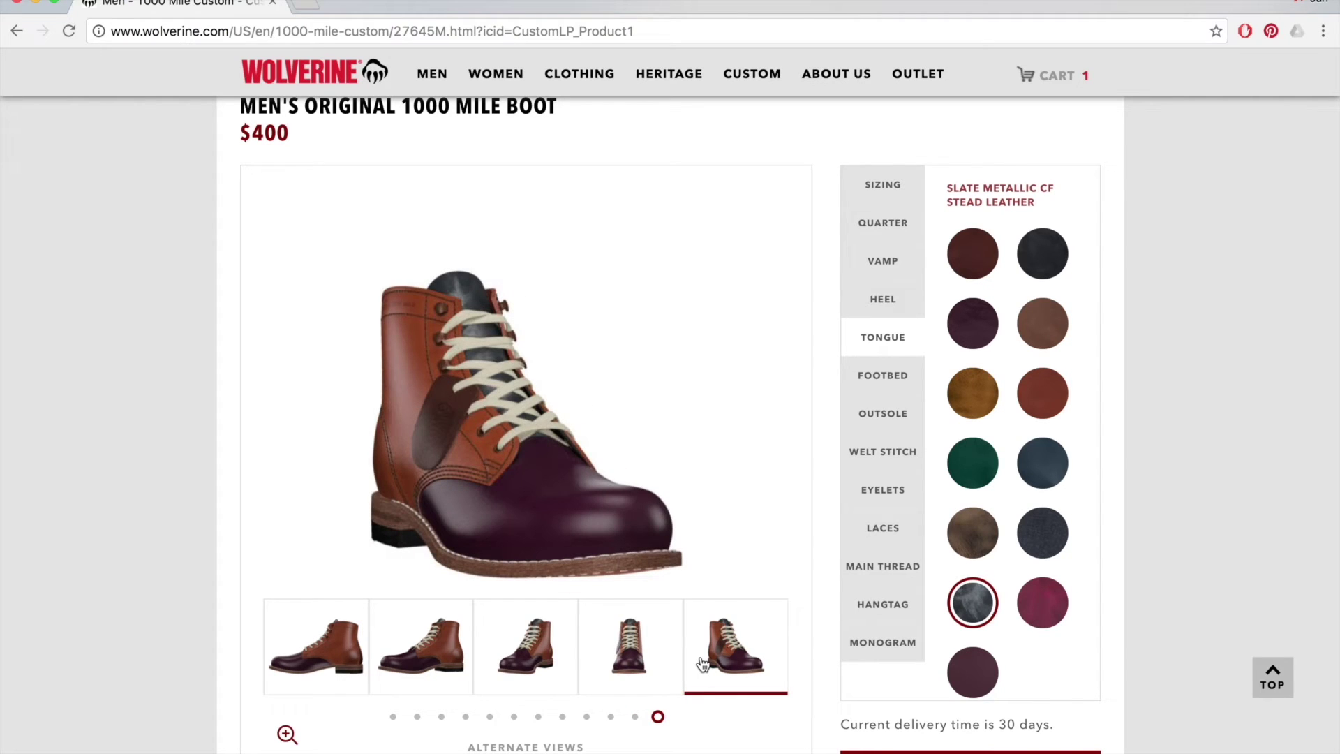
# Step: Set the tongue to Vintage Stone Horween Leather and inspect the boot up close
pyautogui.click(972, 532)
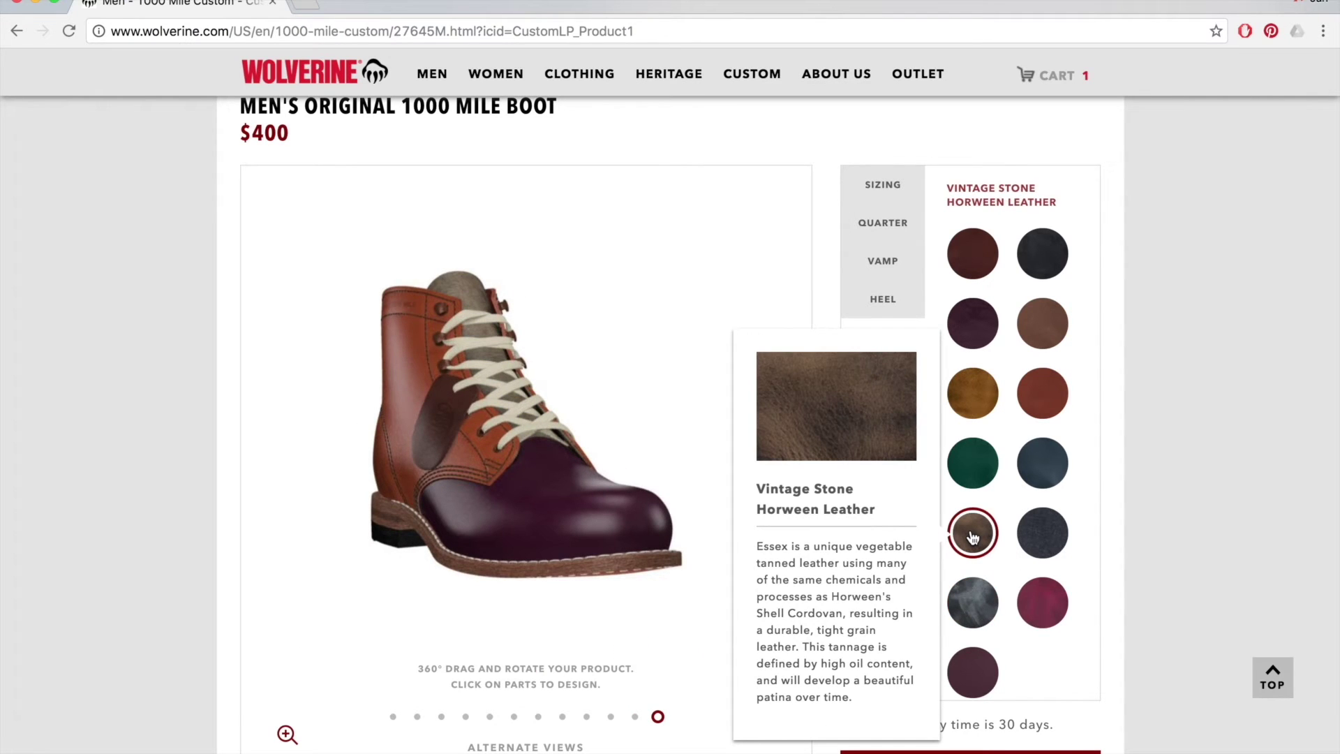
pyautogui.keyDown('ctrl'); pyautogui.scroll(5, 337, 368); pyautogui.keyUp('ctrl')
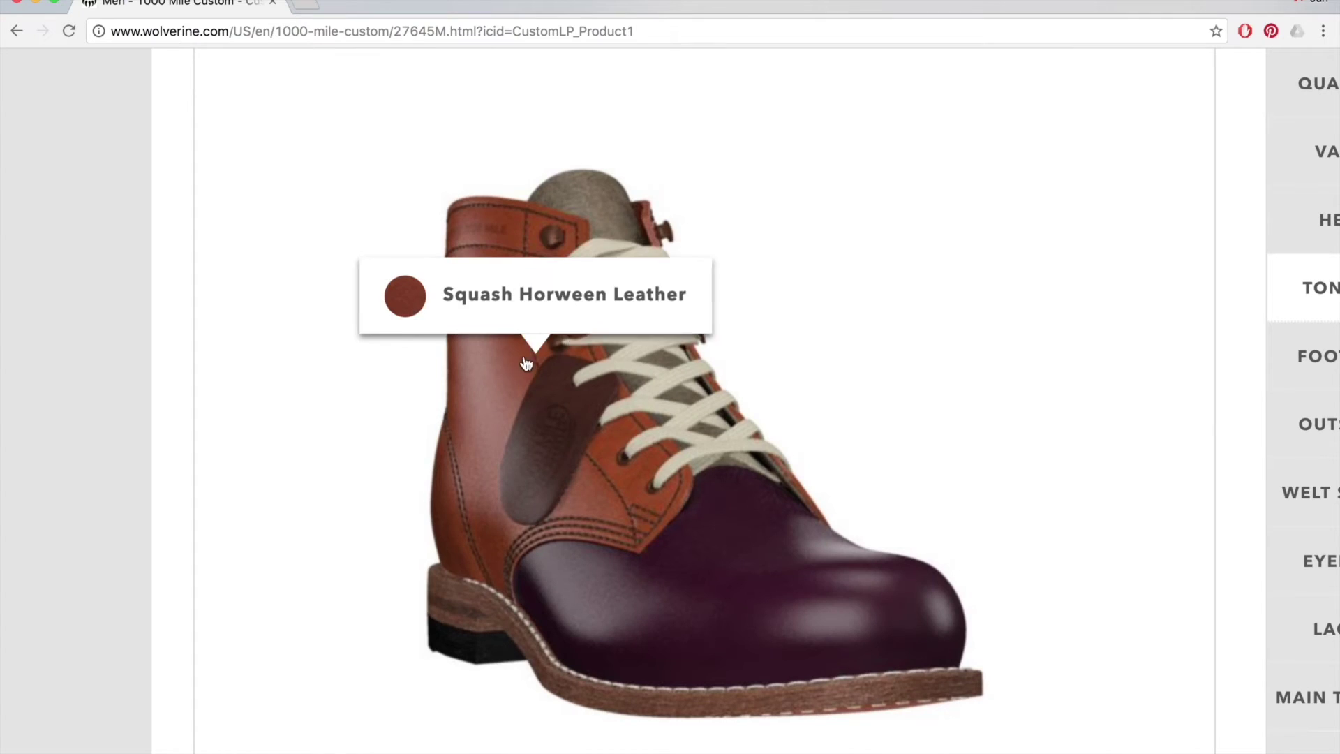
pyautogui.keyDown('ctrl'); pyautogui.scroll(-5, 546, 360); pyautogui.keyUp('ctrl')
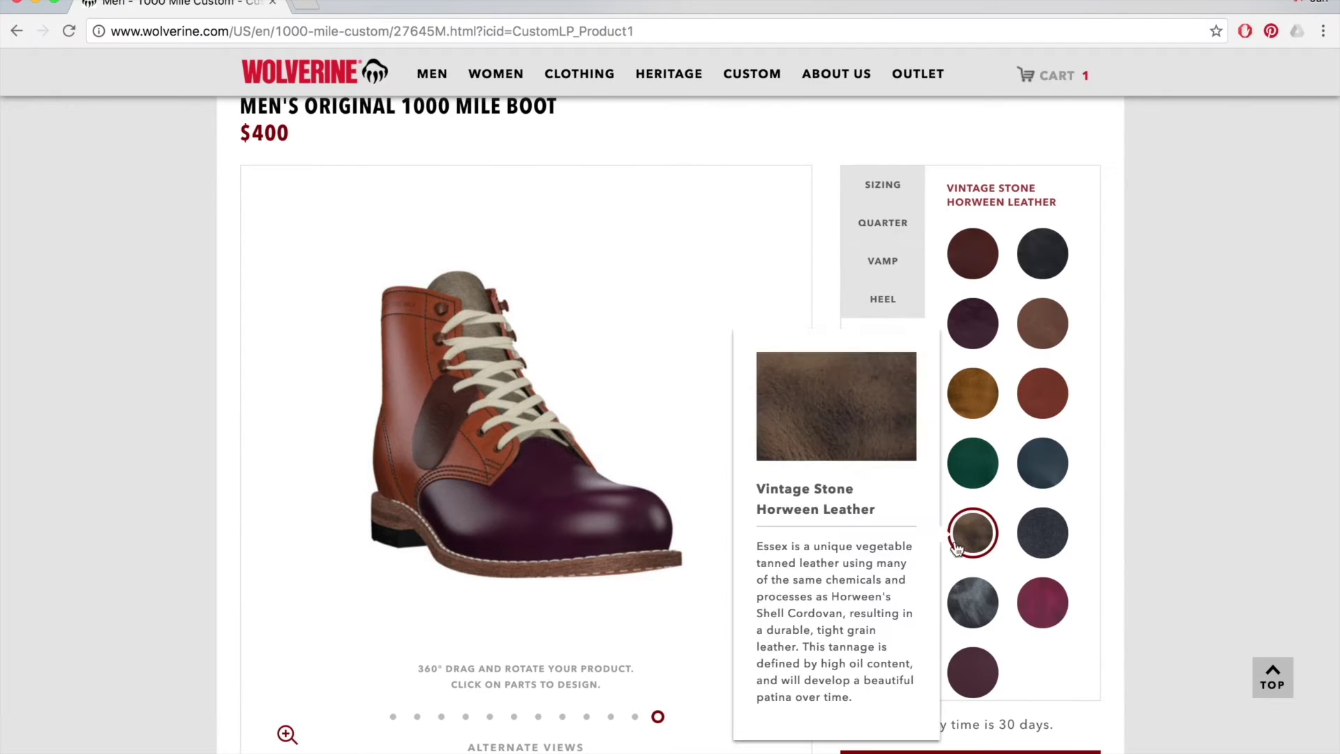
# Step: Try Green Horween Leather, Grey CF Stead Suede and Hot Pink CF Stead Suede for the hangtag, and settle on Green Horween Leather
pyautogui.click(884, 603)
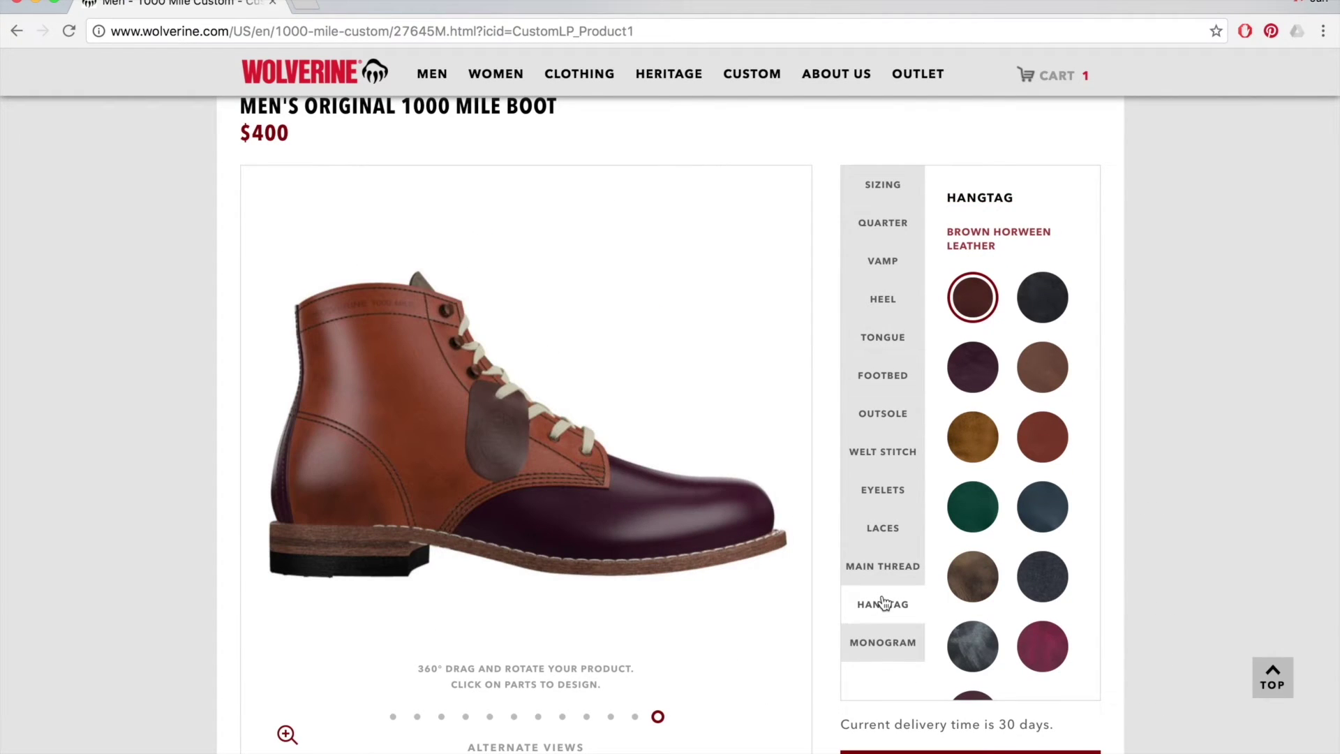
pyautogui.click(975, 501)
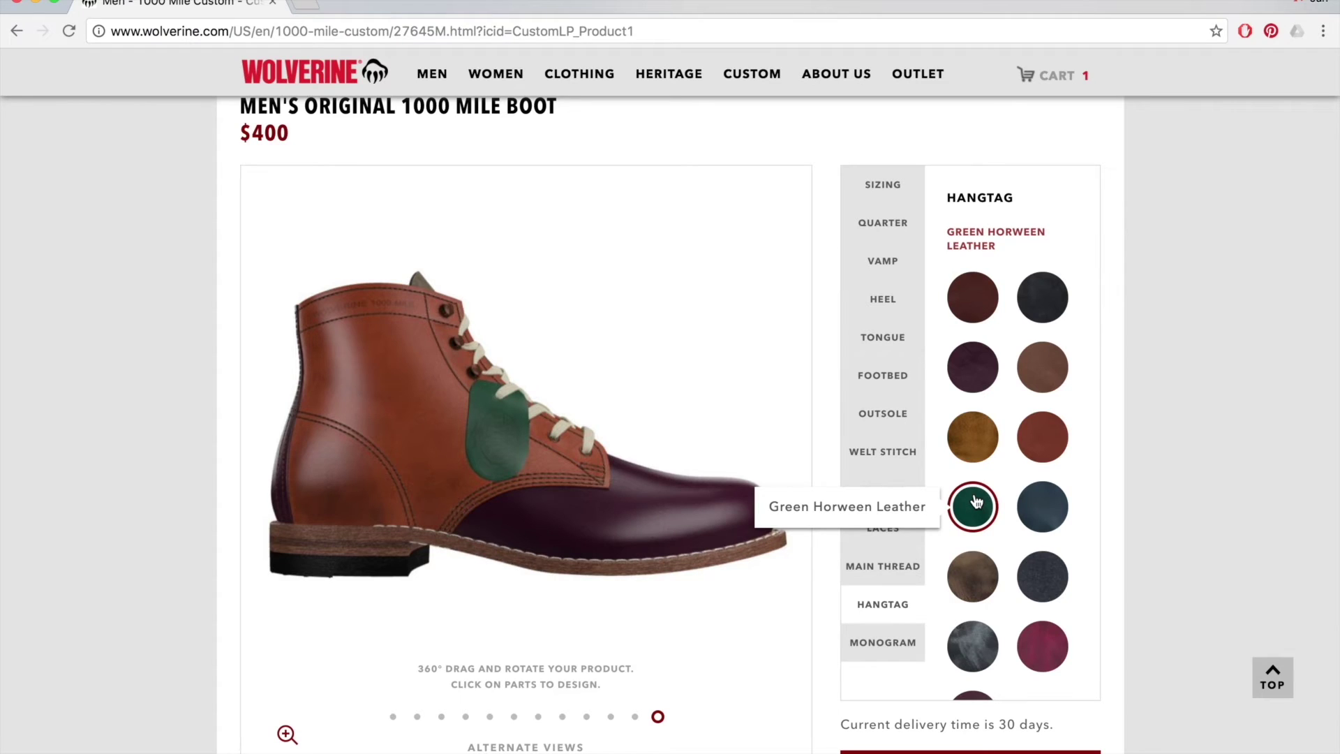
pyautogui.click(1051, 590)
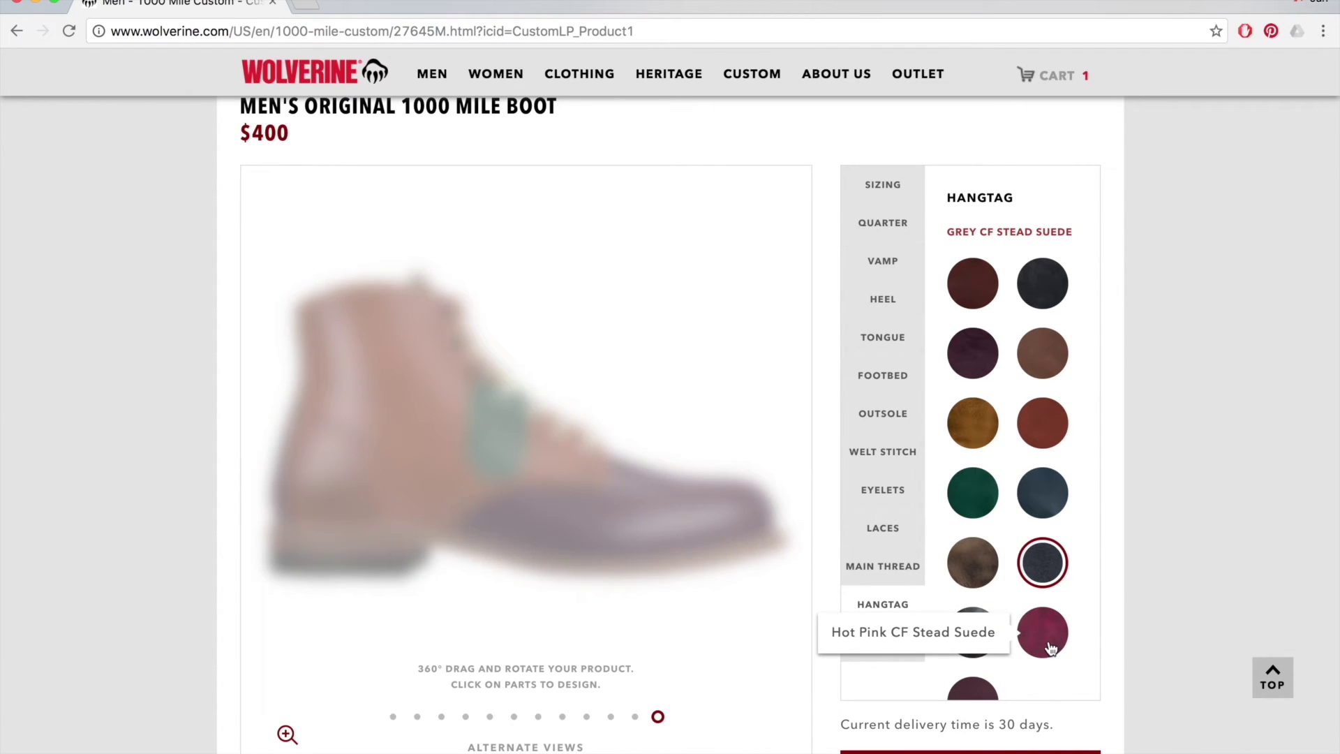
pyautogui.click(1050, 648)
pyautogui.scroll(-2, 1050, 646)
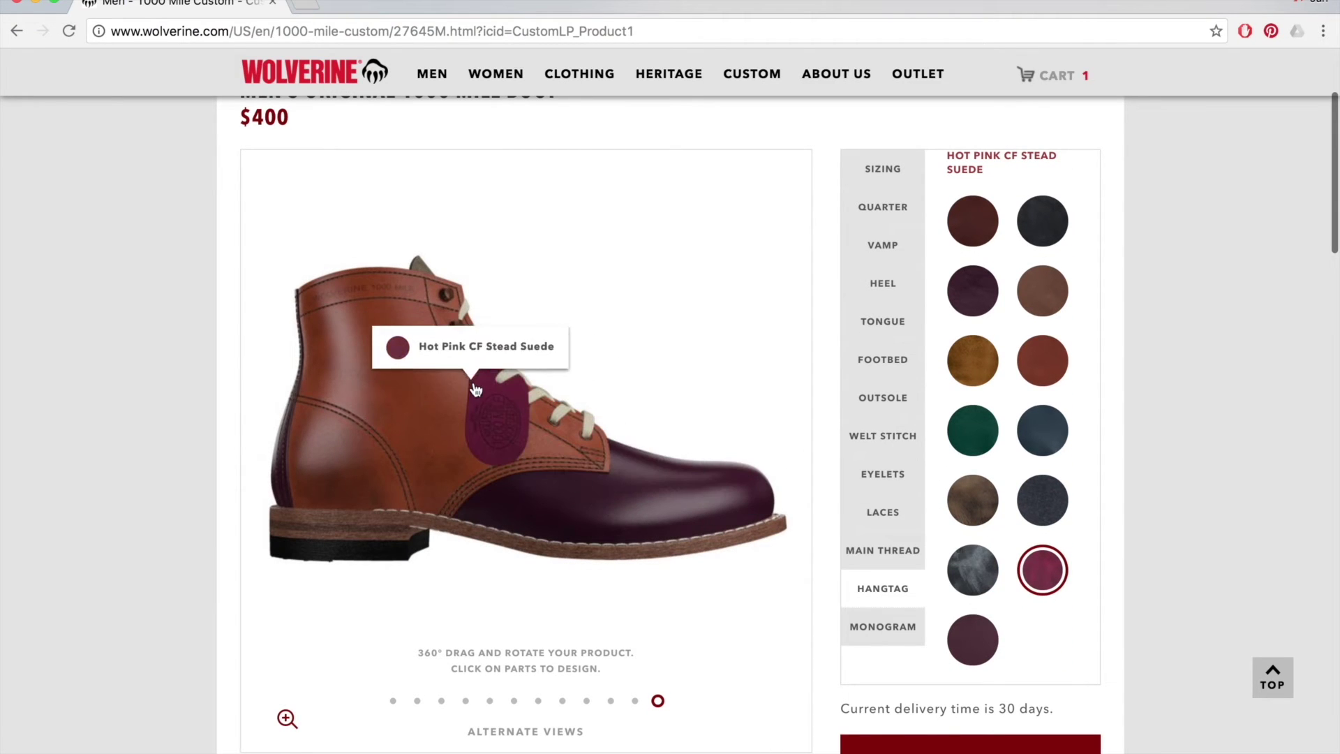
pyautogui.click(972, 431)
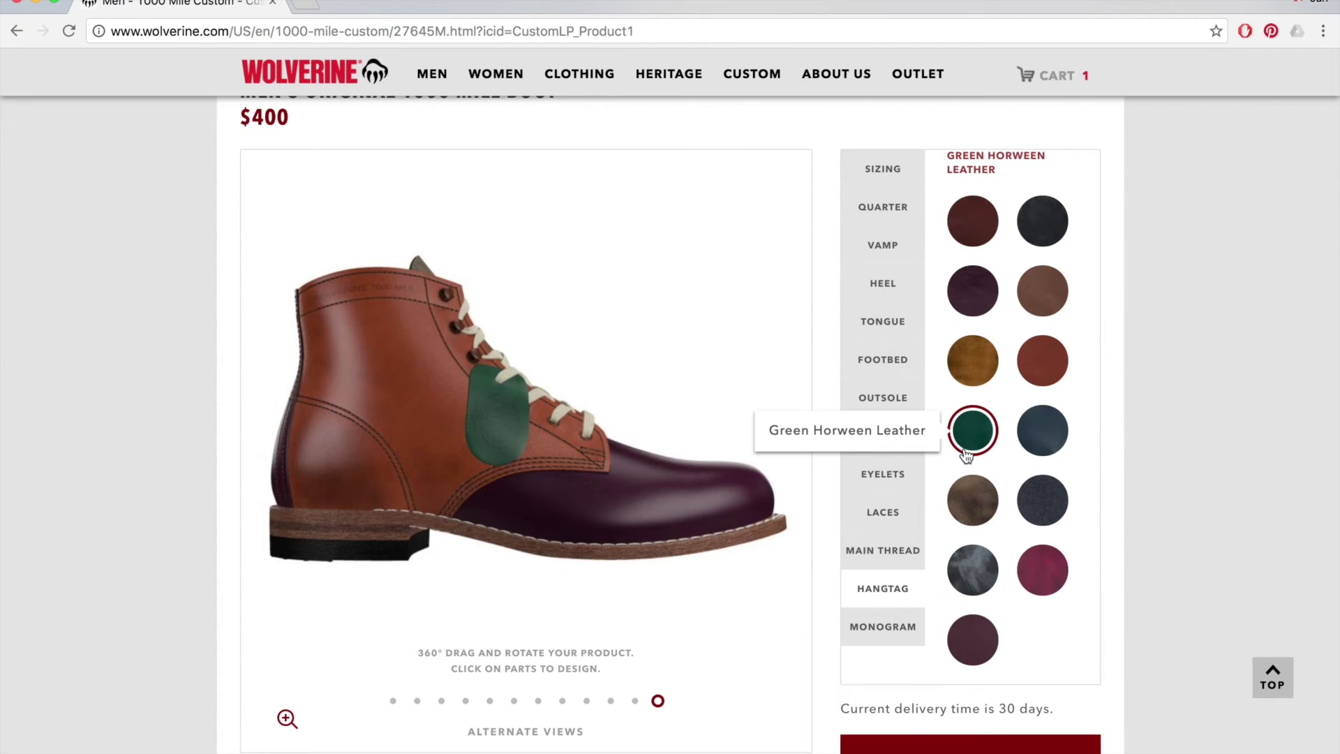
# Step: Set the boot's hangtag to Hot Pink CF Stead Suede
pyautogui.moveTo(563, 706)
pyautogui.scroll(-1, 566, 706)
pyautogui.scroll(-2, 569, 708)
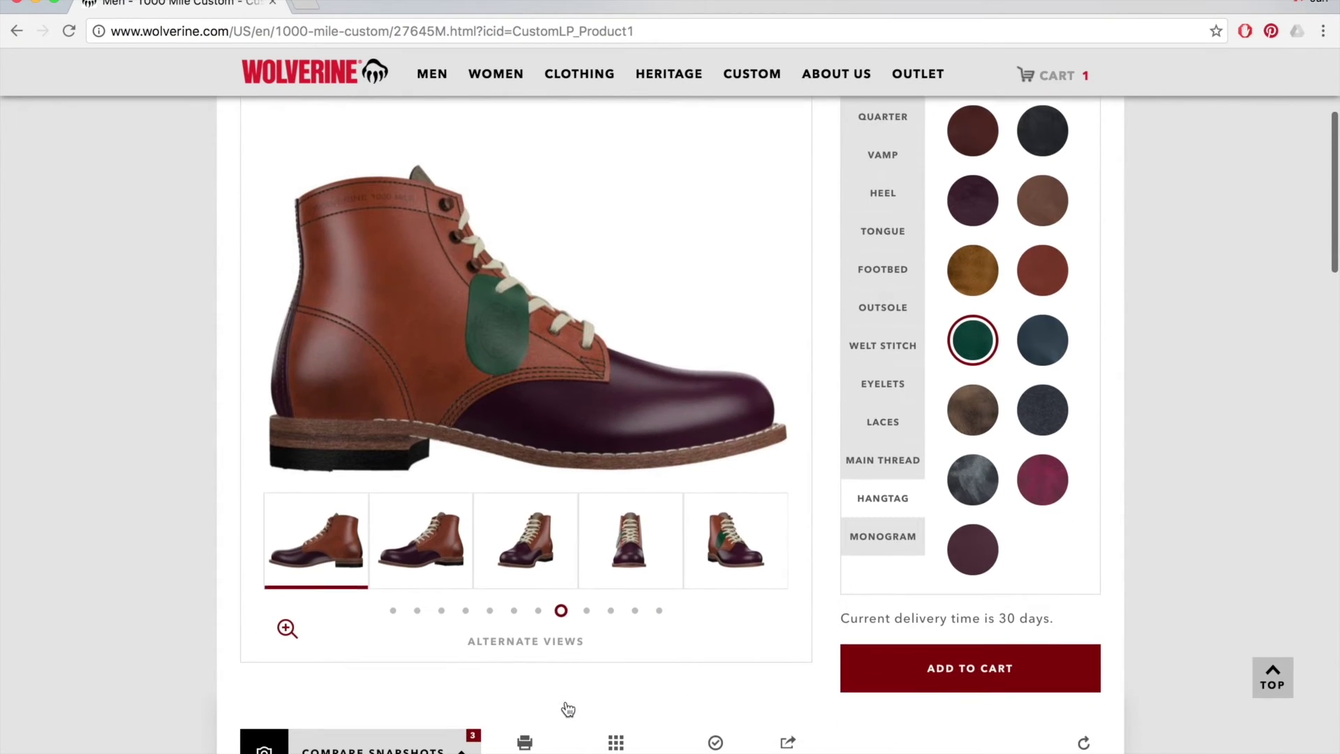
pyautogui.click(1036, 477)
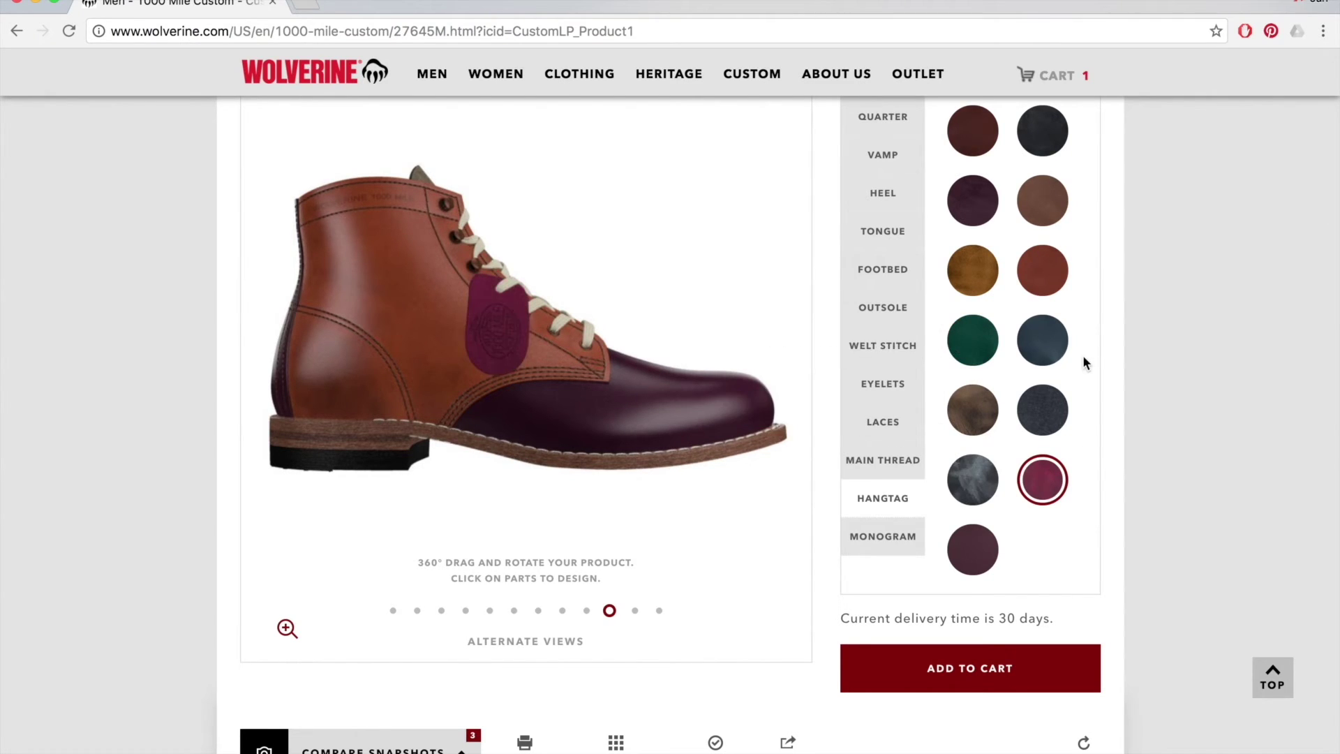
pyautogui.scroll(3, 1084, 356)
pyautogui.scroll(2, 1084, 356)
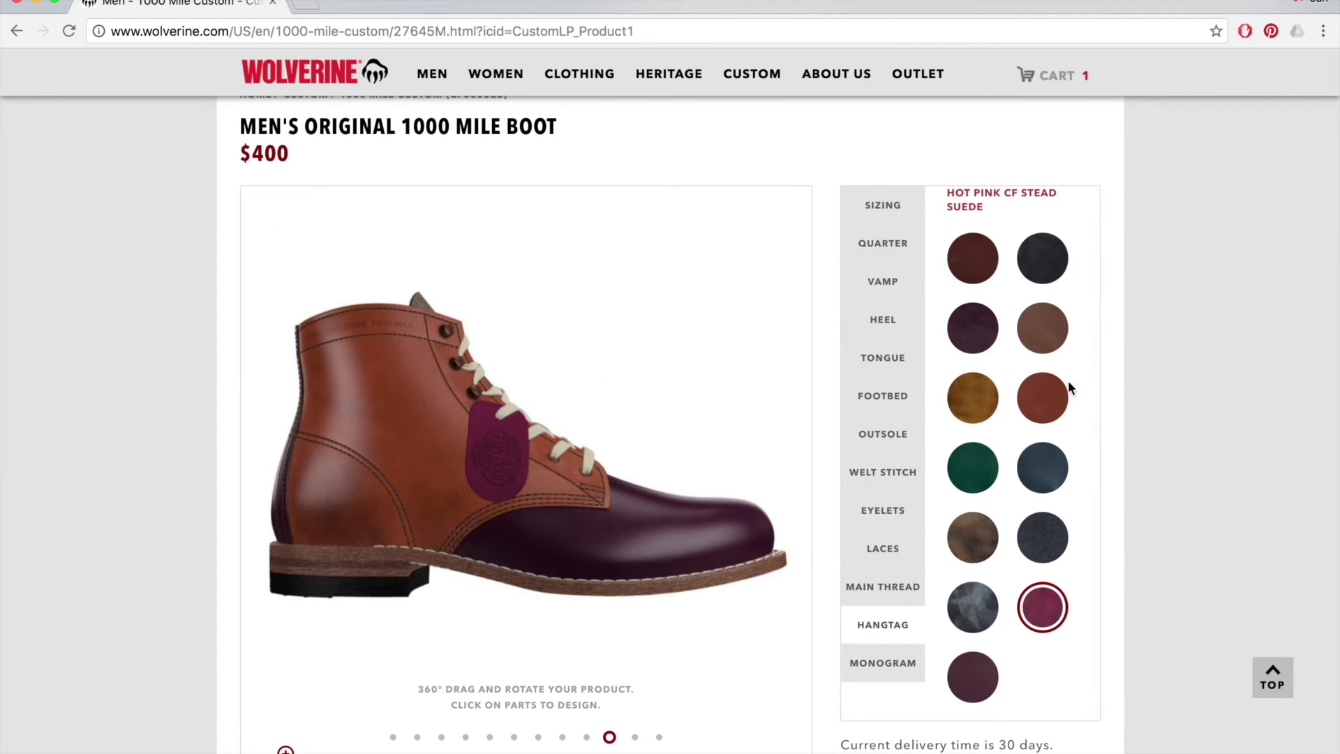
# Step: Set the footbed to Green Horween Leather and return to the hangtag options to check the boot from the side
pyautogui.click(896, 394)
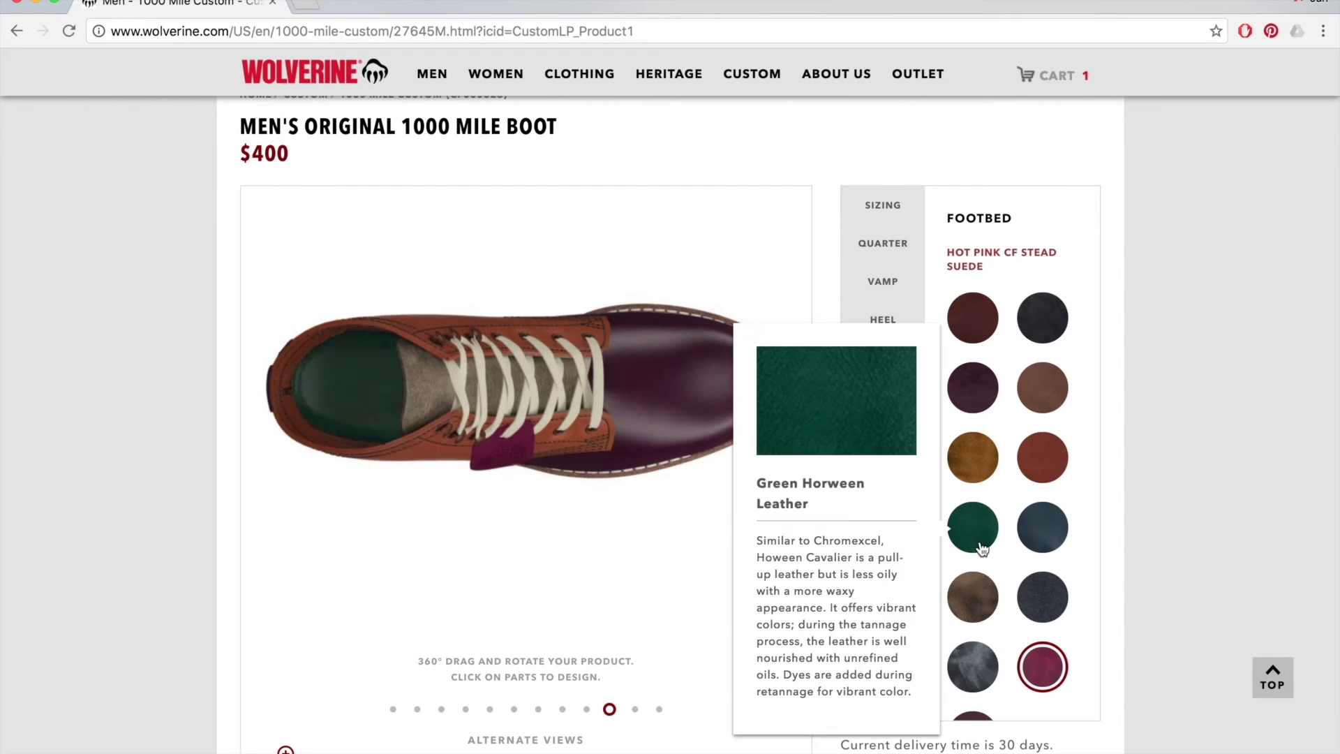
pyautogui.click(981, 544)
pyautogui.scroll(-3, 1114, 464)
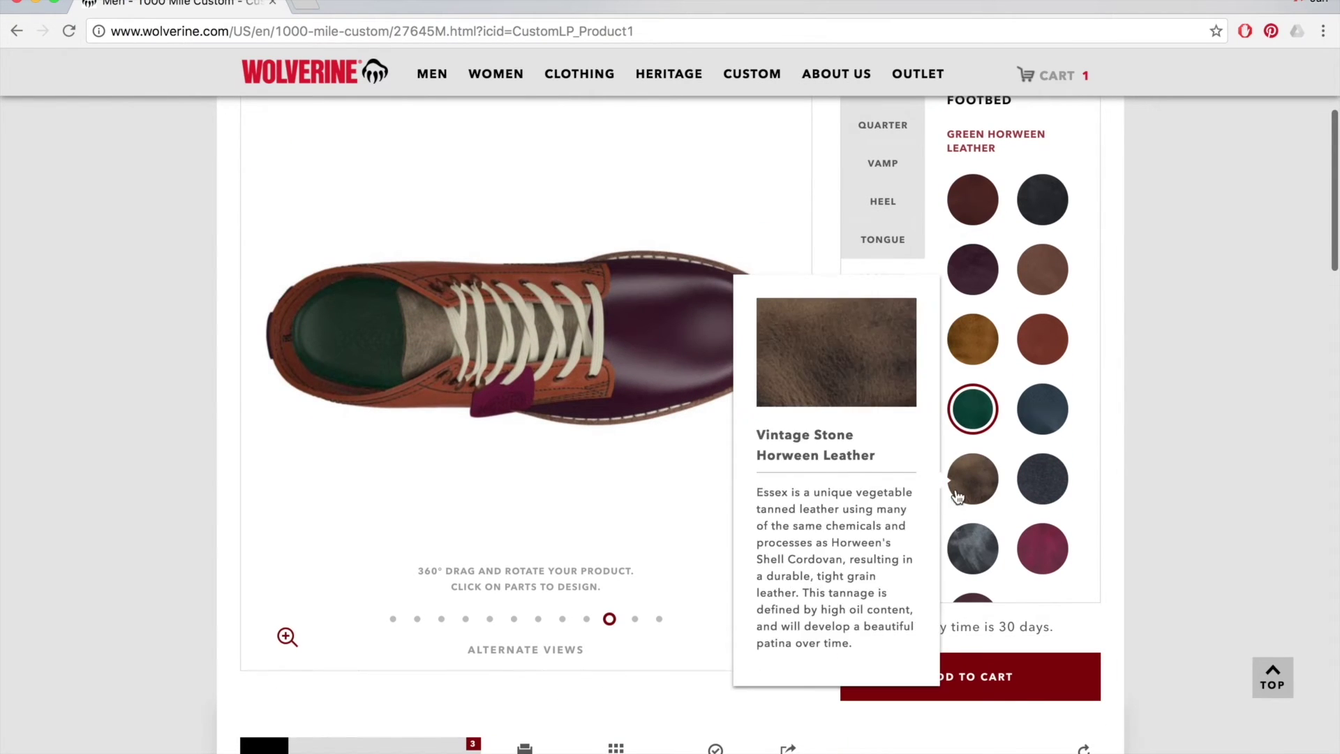
pyautogui.click(892, 508)
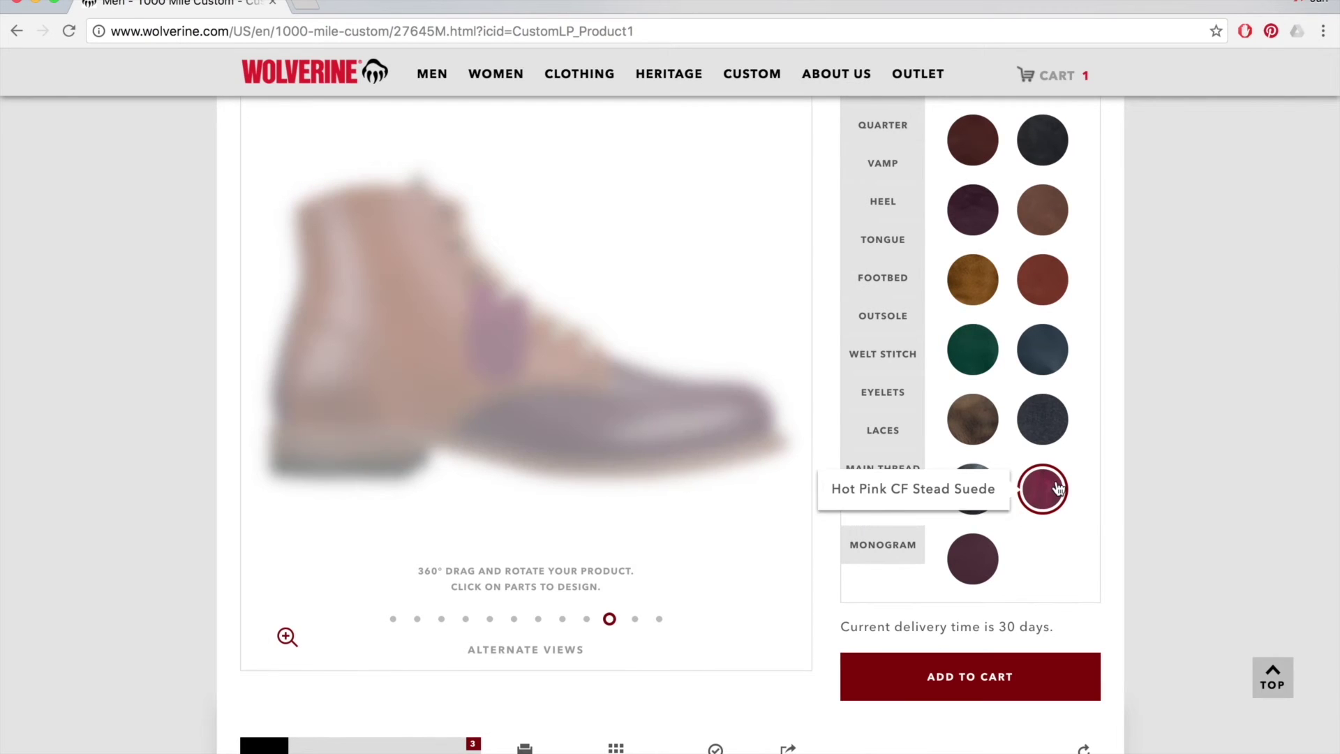
pyautogui.scroll(-1, 1040, 485)
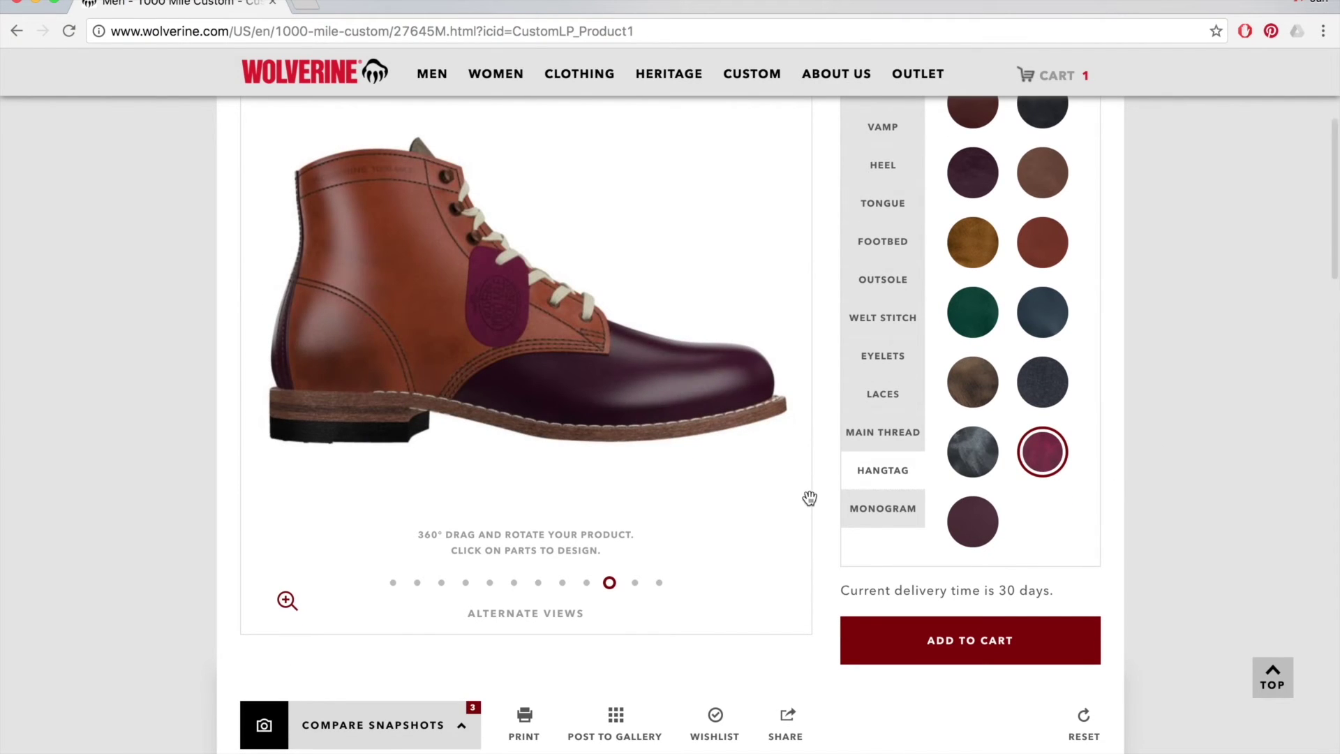
# Step: Bring up the monogram option for the boot
pyautogui.click(873, 524)
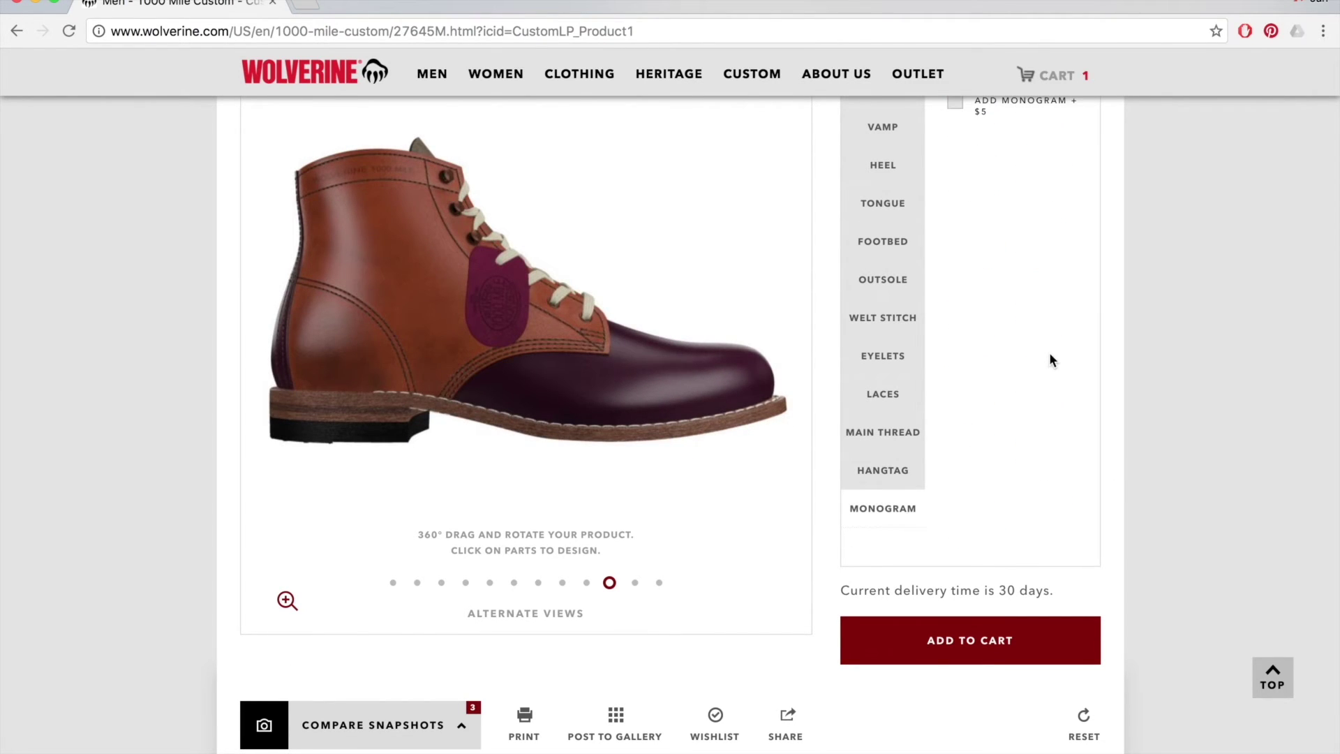
pyautogui.scroll(4, 1049, 352)
pyautogui.scroll(-1, 1048, 351)
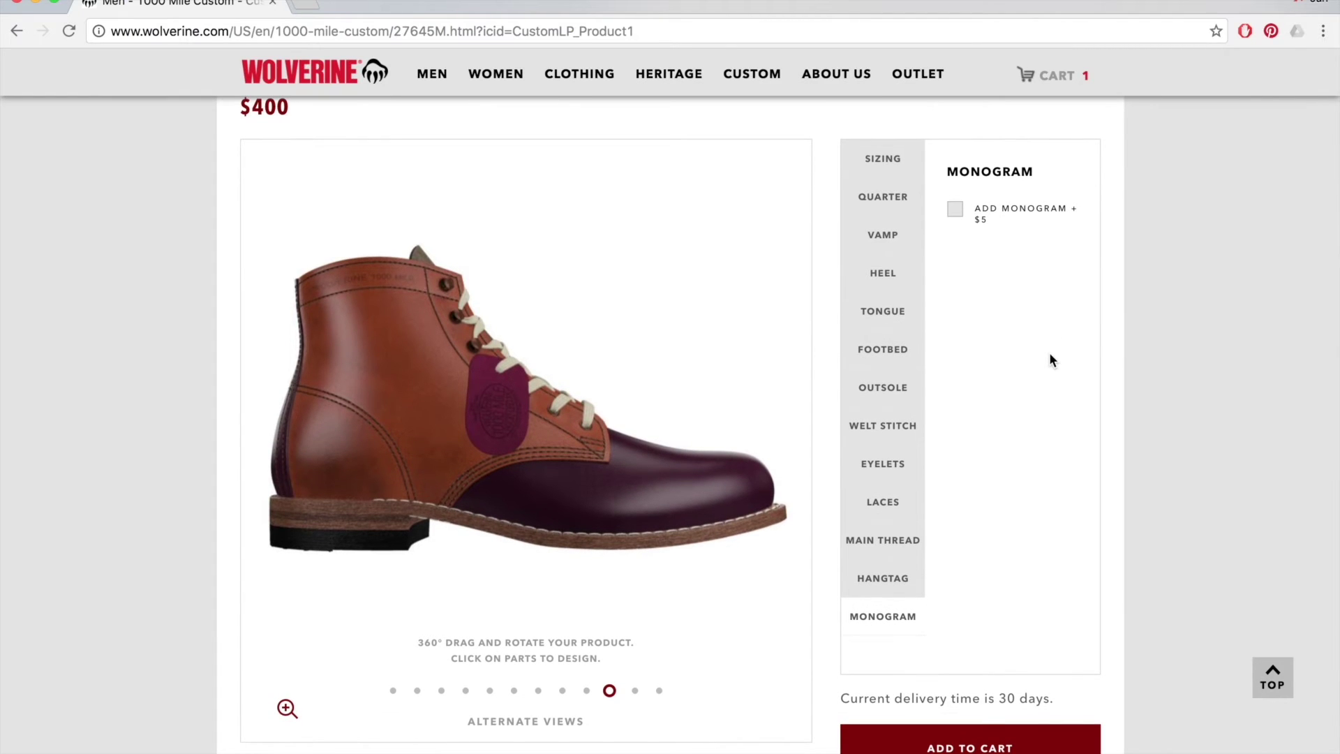
# Step: Check the welt stitch options and add the customized boot to the cart
pyautogui.scroll(-4, 1049, 360)
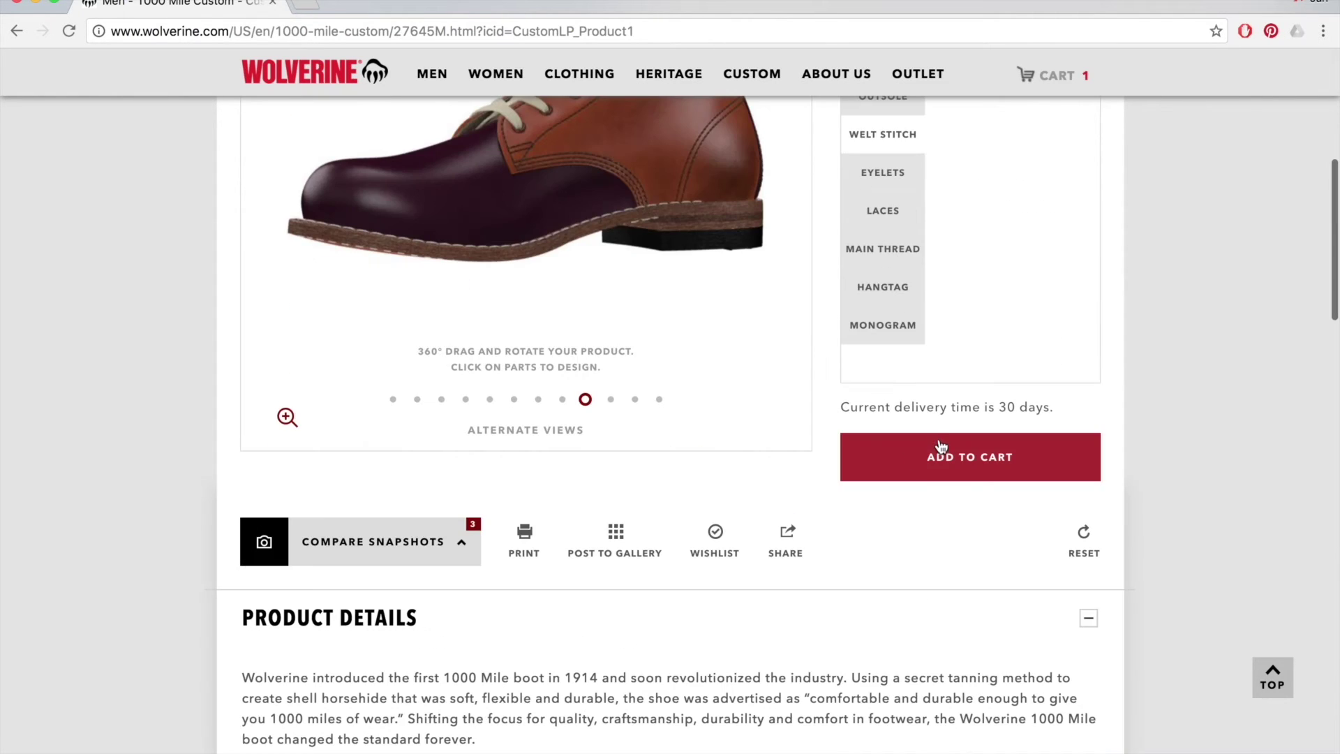
pyautogui.click(933, 470)
pyautogui.scroll(-2, 930, 477)
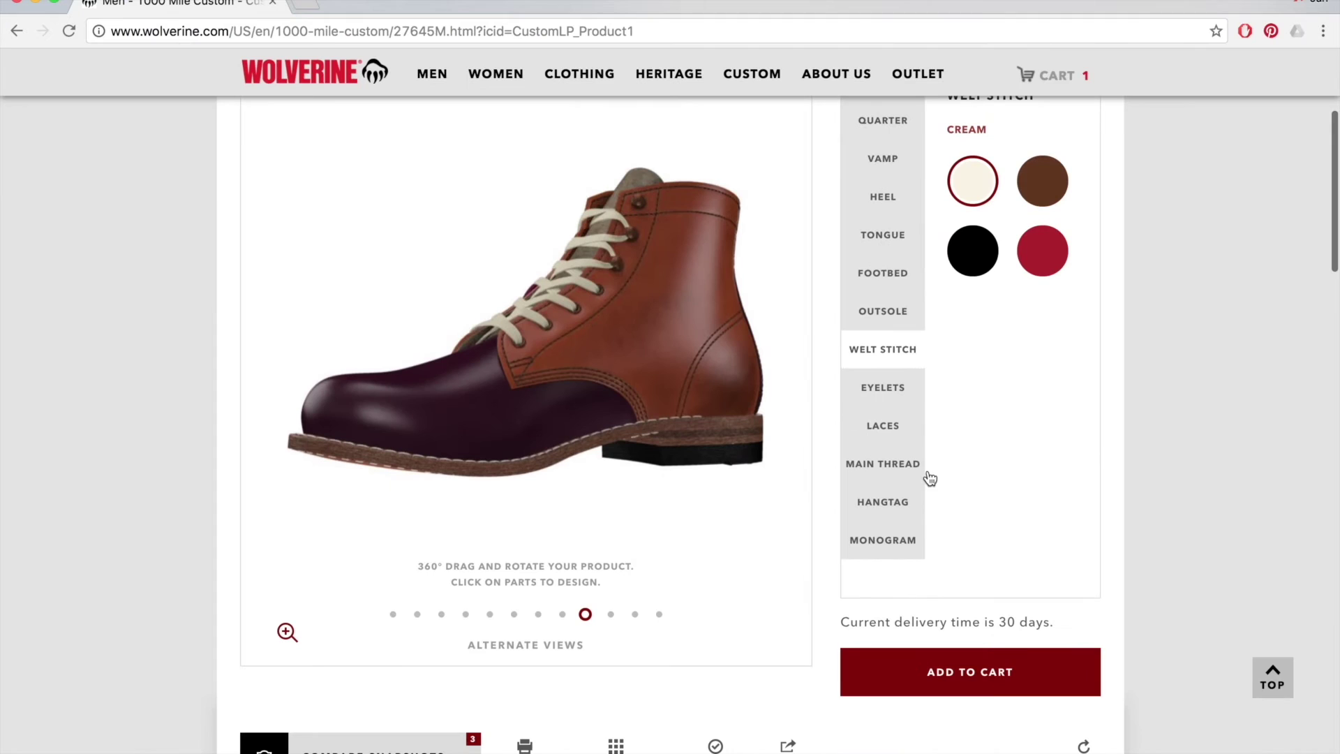
pyautogui.click(950, 669)
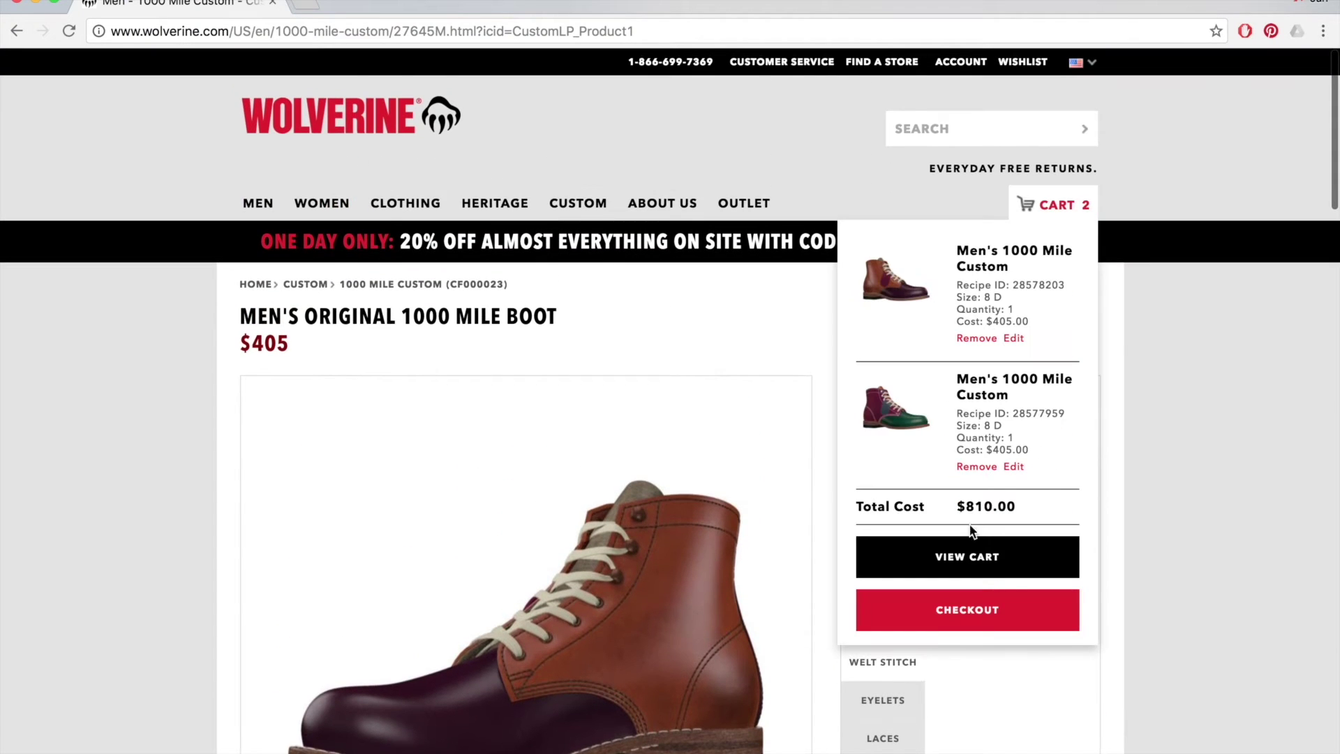
# Step: Open the shopping cart and remove the earlier green-and-burgundy custom boot, keeping the brown one
pyautogui.click(952, 608)
pyautogui.scroll(-5, 935, 441)
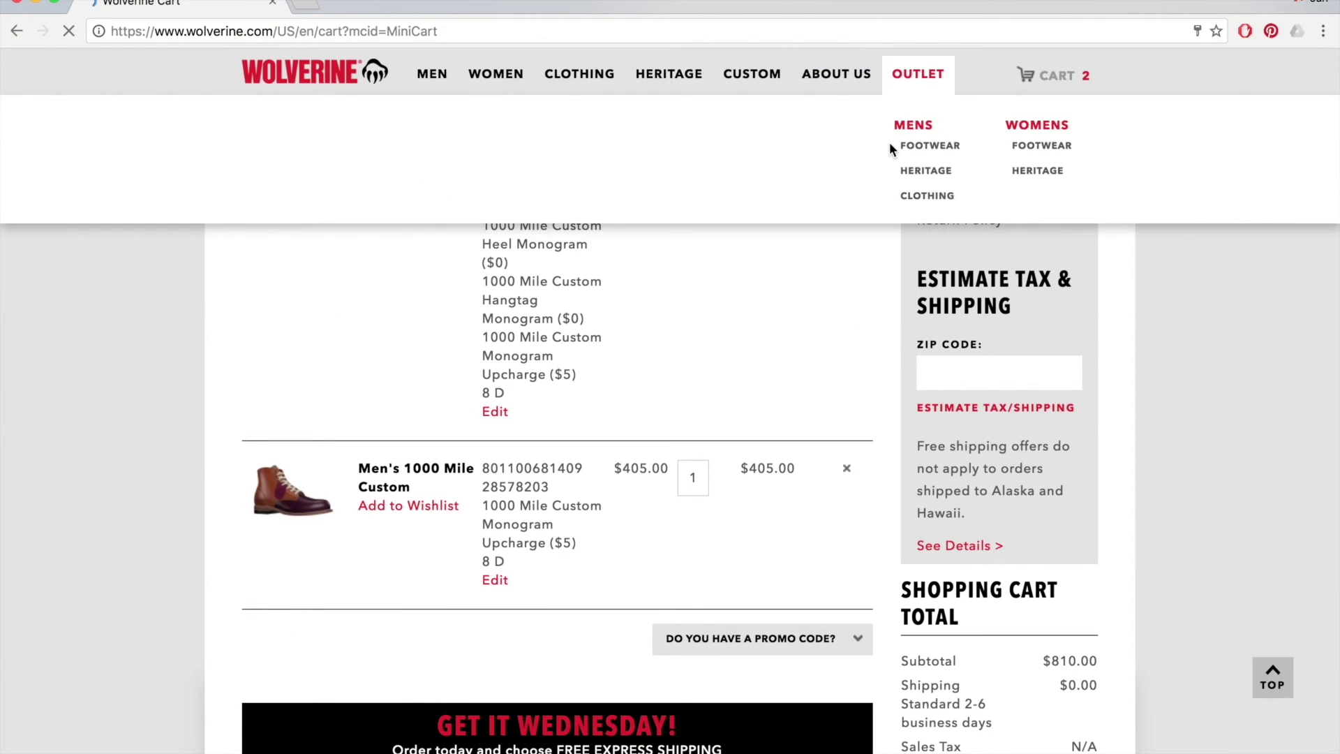
pyautogui.click(846, 134)
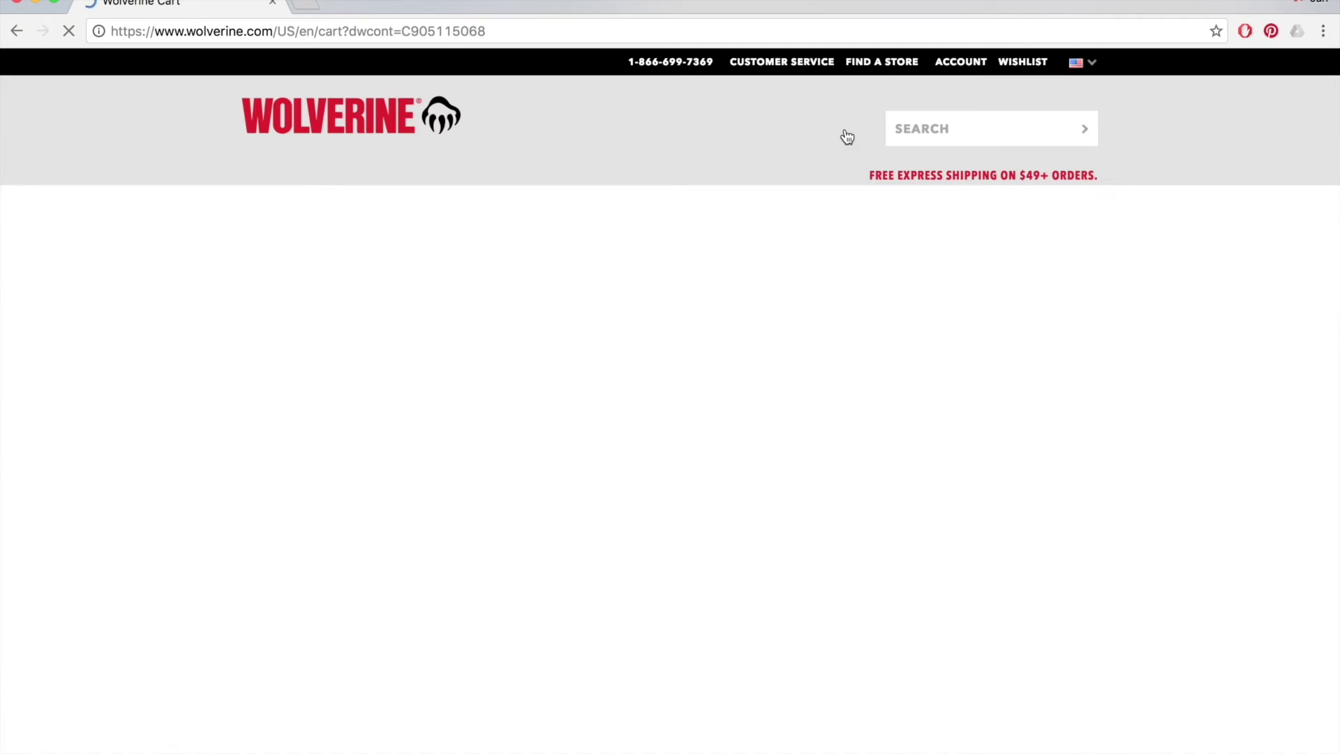
pyautogui.scroll(-2, 185, 484)
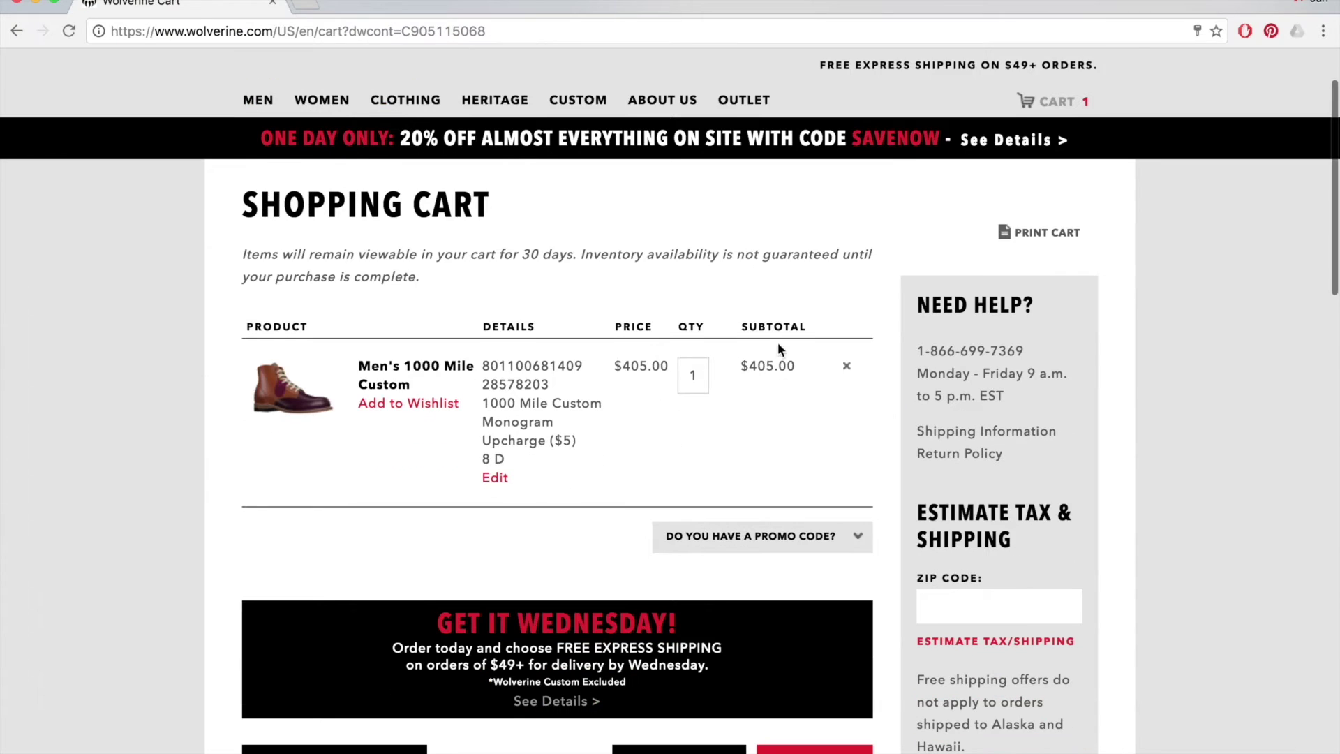
pyautogui.moveTo(797, 367); pyautogui.dragTo(746, 366)
pyautogui.click(739, 365)
# Step: Open the men's 1000 Mile boots listing in a new tab and switch to it
pyautogui.moveTo(275, 106)
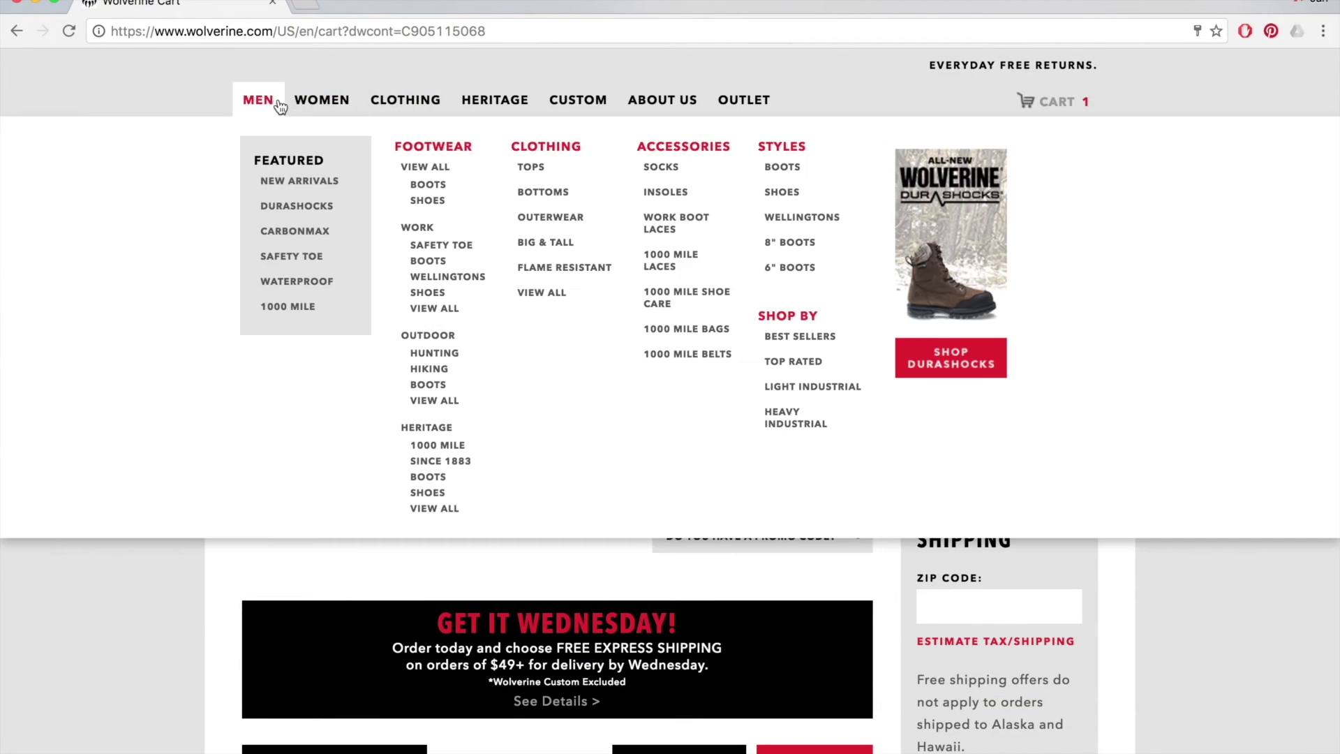
pyautogui.rightClick(428, 184)
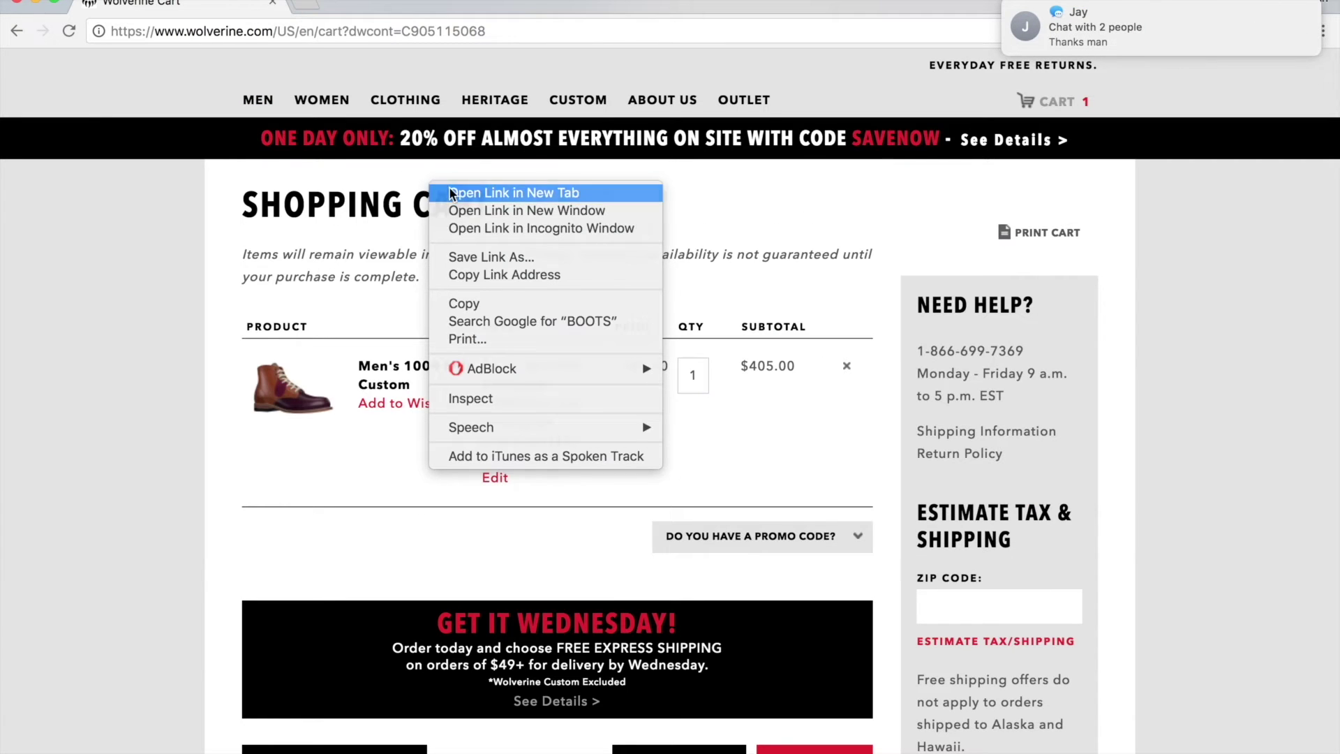
pyautogui.click(452, 194)
pyautogui.click(328, 6)
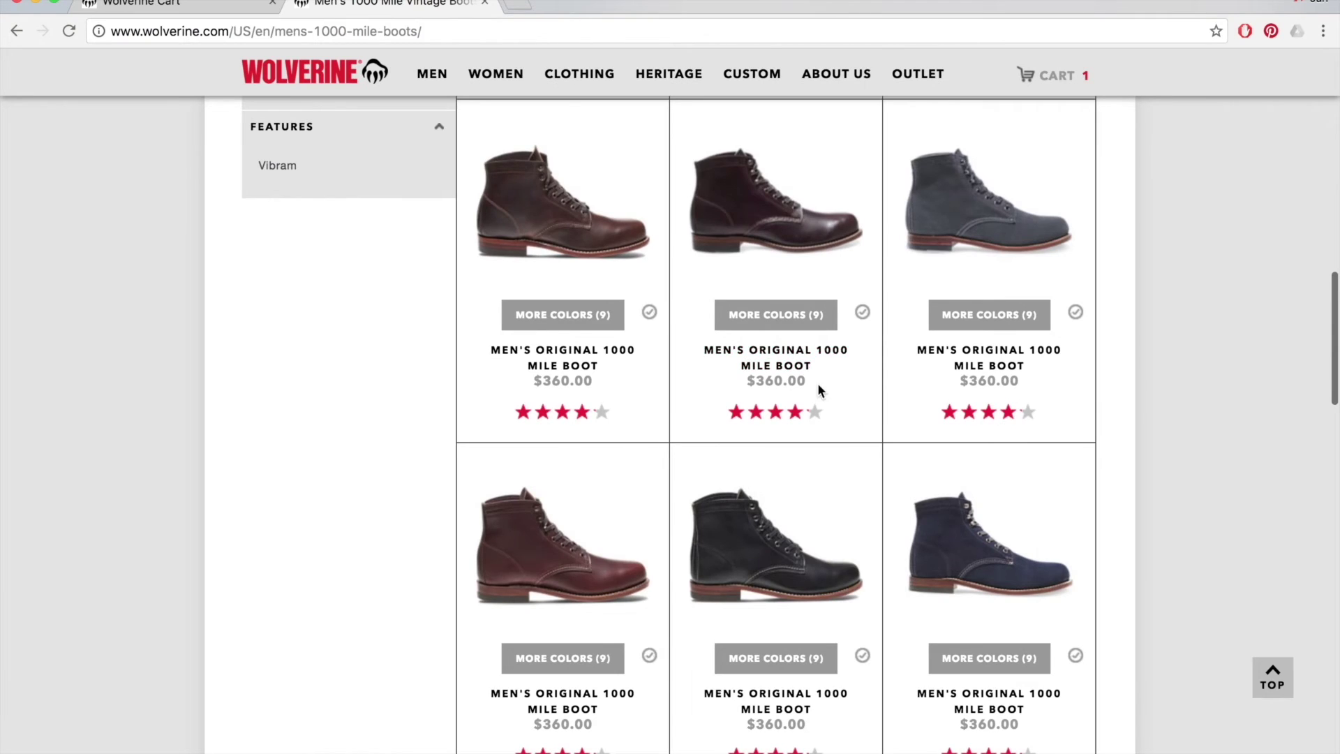
# Step: Browse the men's 1000 Mile listing, comparing the styles, colors and prices of the Original, Evans and Montague Chelsea boots
pyautogui.scroll(-5, 817, 382)
pyautogui.scroll(-8, 807, 362)
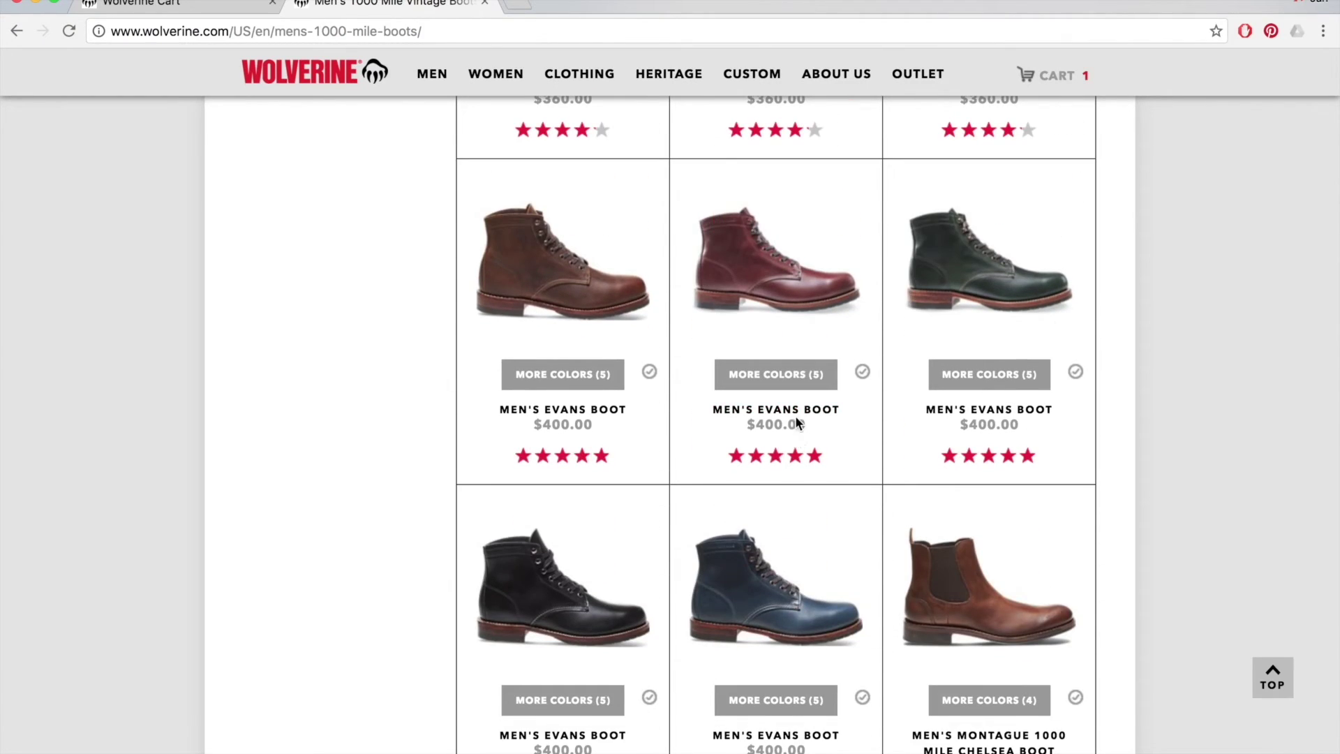
pyautogui.scroll(-5, 816, 433)
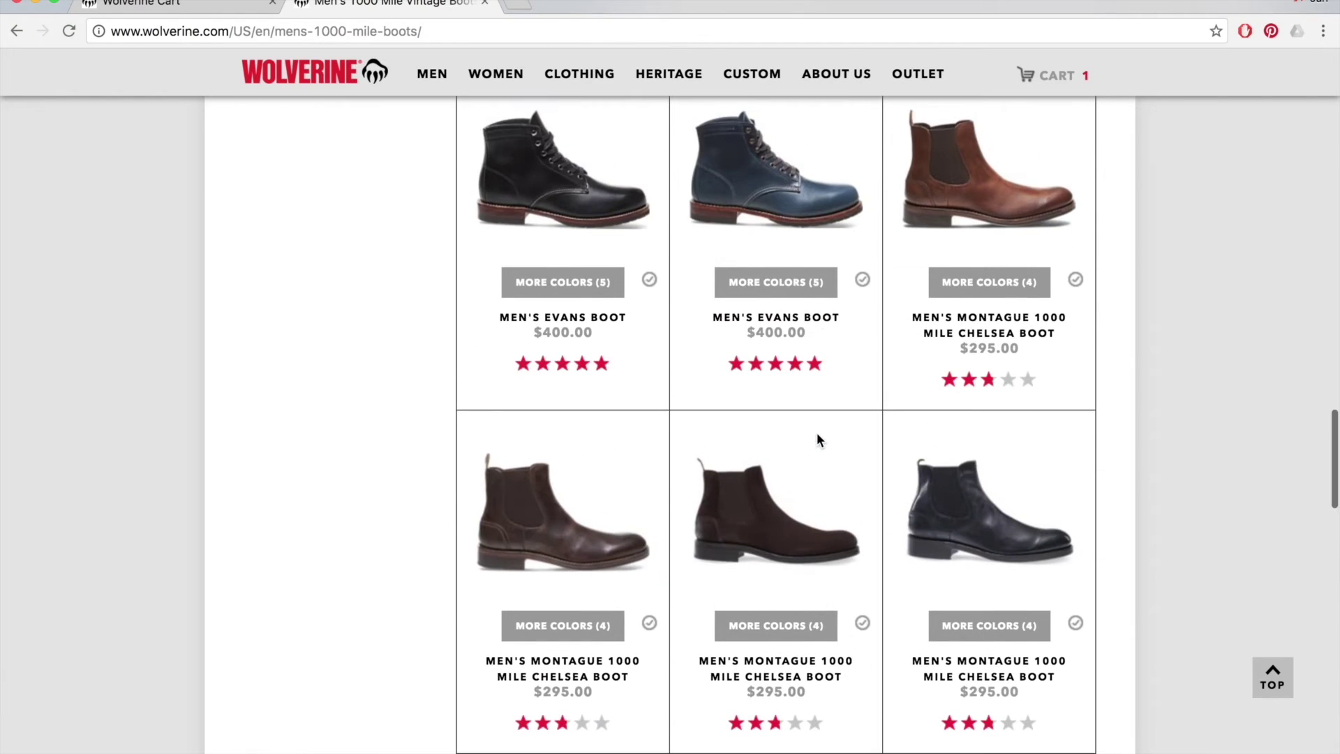
pyautogui.scroll(2, 817, 436)
pyautogui.moveTo(818, 438)
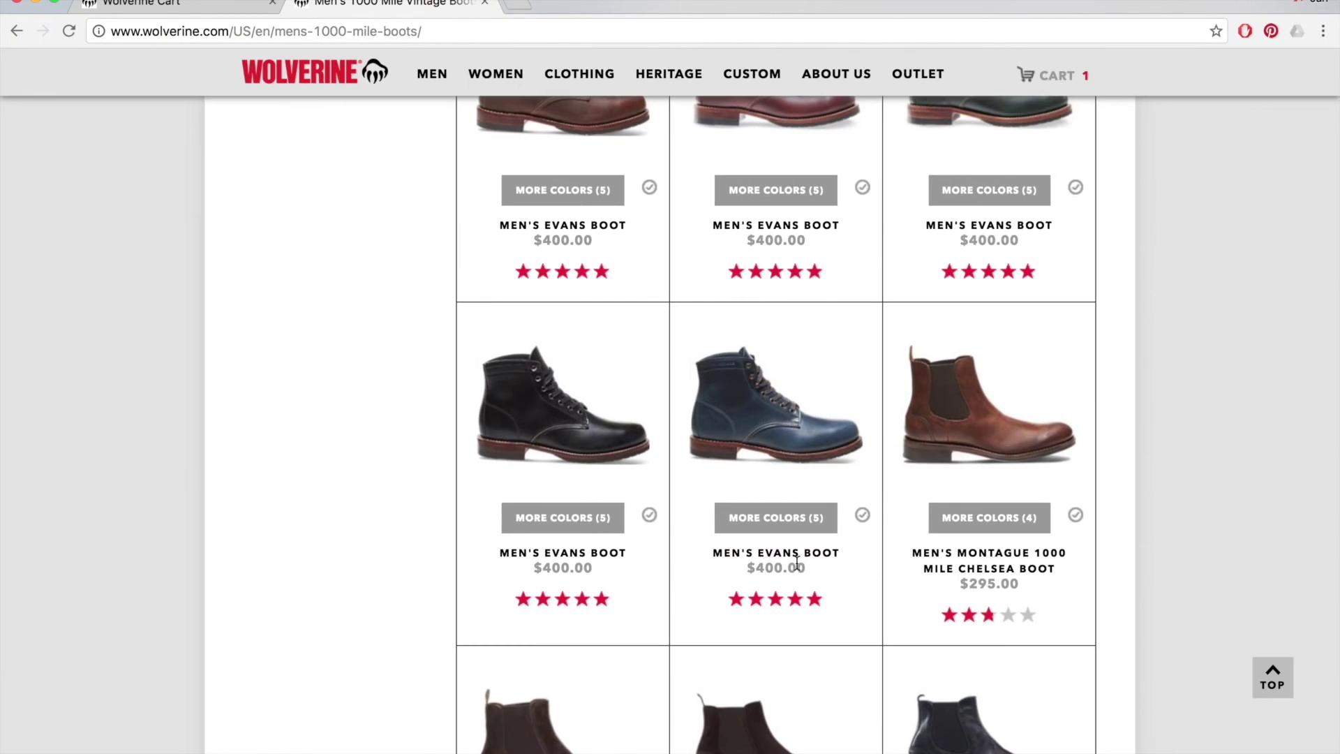
pyautogui.scroll(-7, 544, 428)
pyautogui.scroll(5, 544, 428)
pyautogui.moveTo(789, 221)
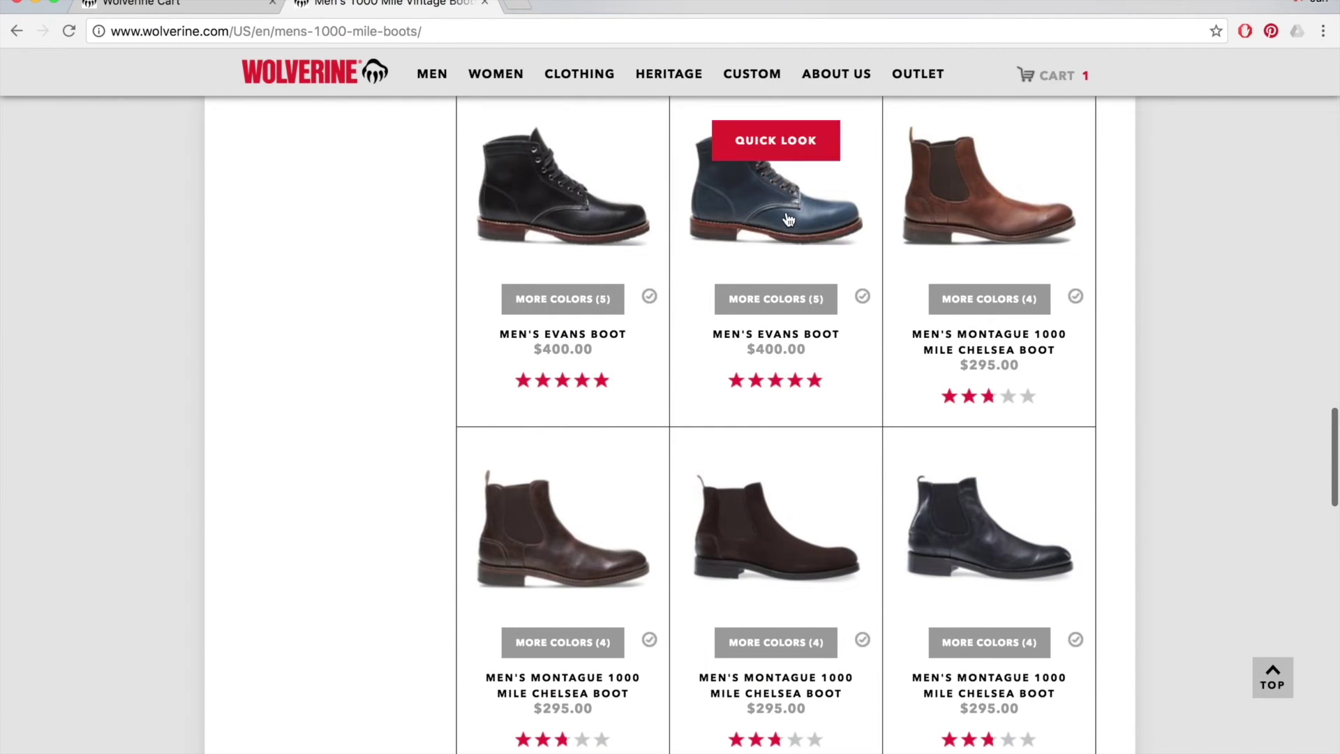
pyautogui.scroll(6, 789, 221)
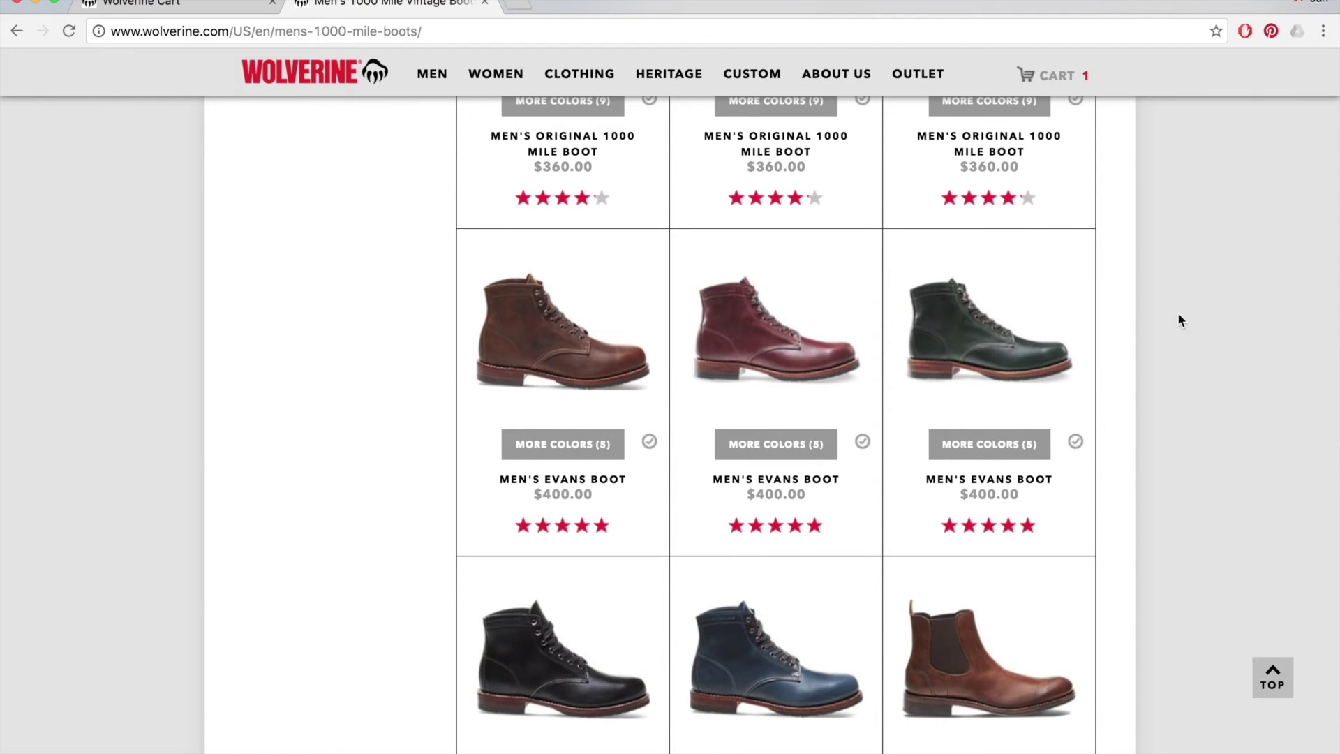
pyautogui.scroll(3, 1178, 314)
pyautogui.scroll(1, 1178, 321)
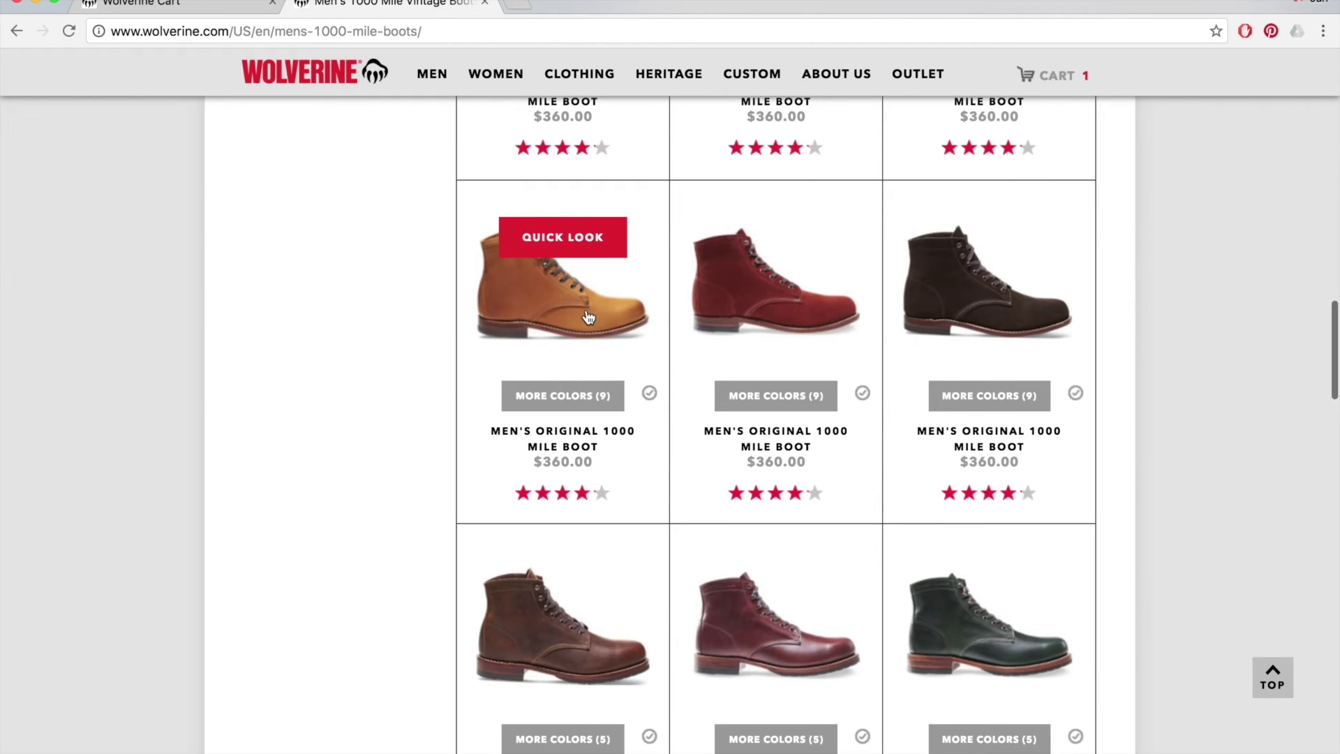
# Step: Return to the shopping cart and expand the promo code entry
pyautogui.click(179, 8)
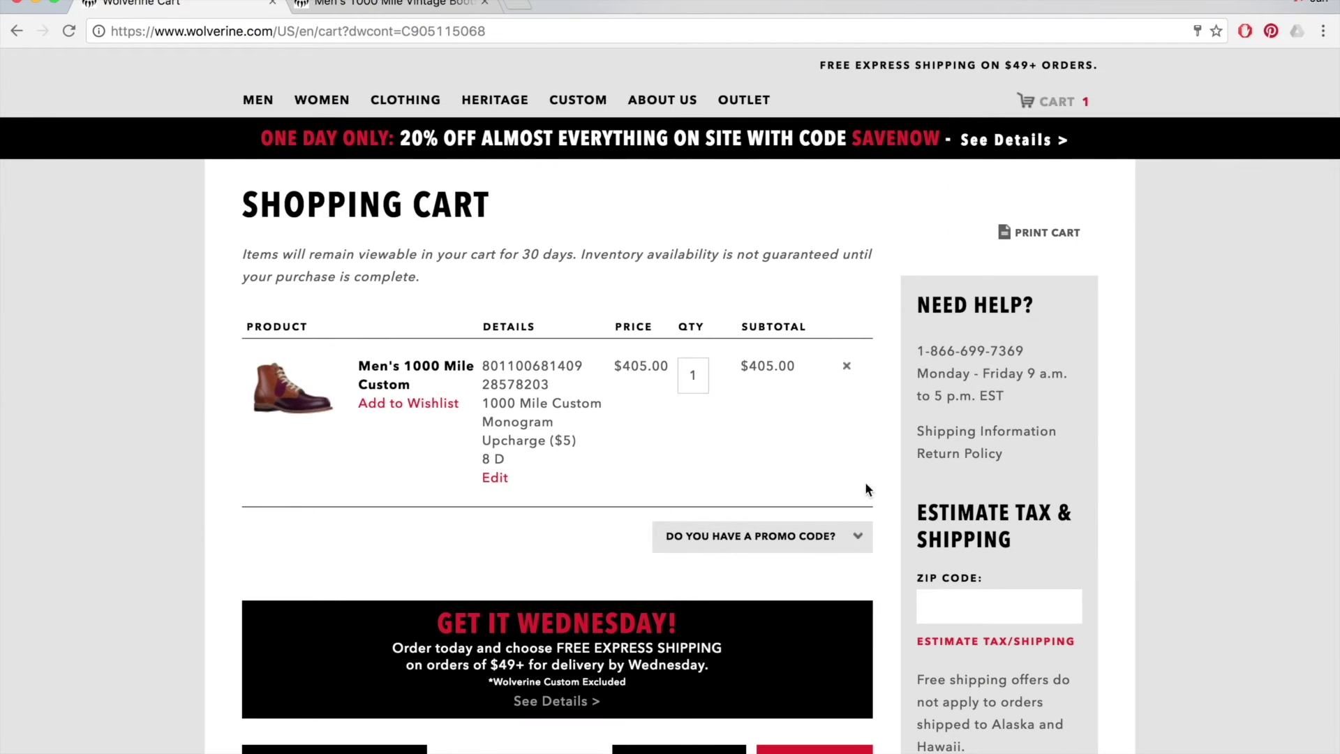
pyautogui.scroll(-3, 865, 488)
pyautogui.click(849, 383)
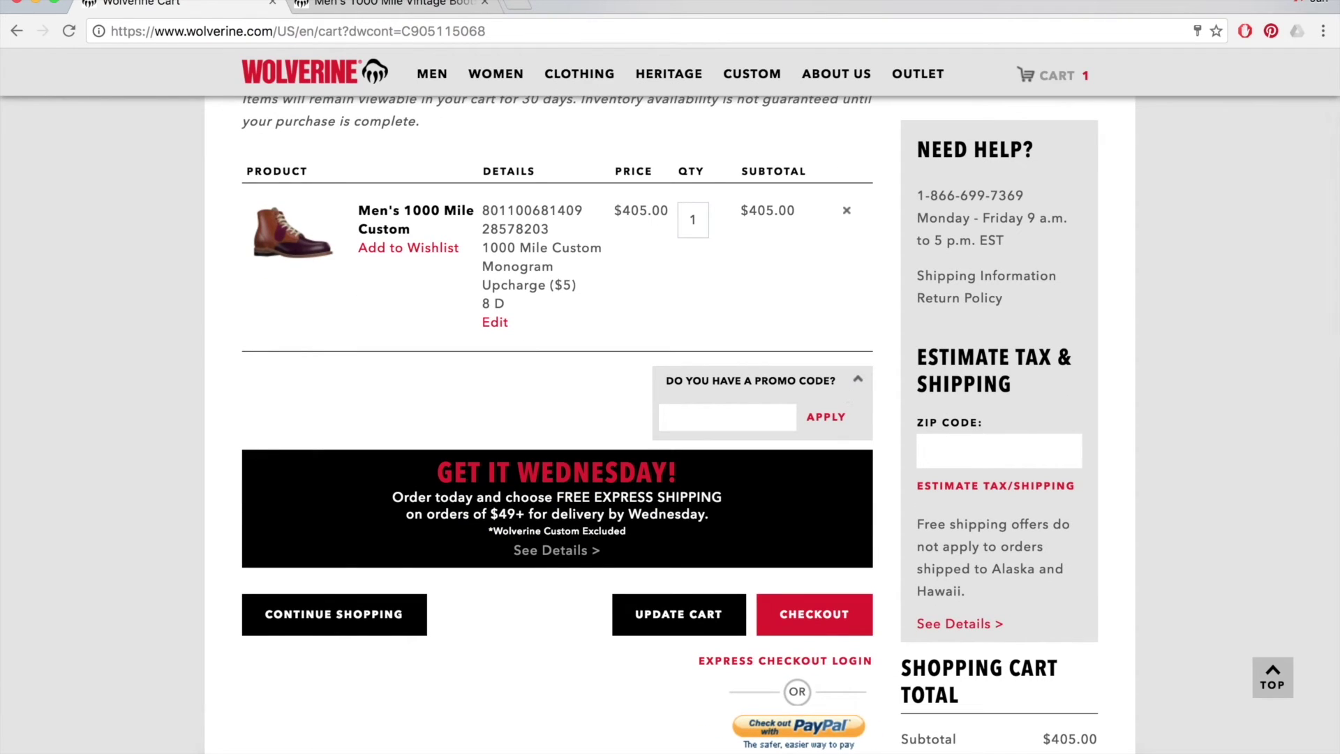
# Step: Switch to the Pages document, copy the promo code, and go back to the cart in the browser
pyautogui.moveTo(813, 726)
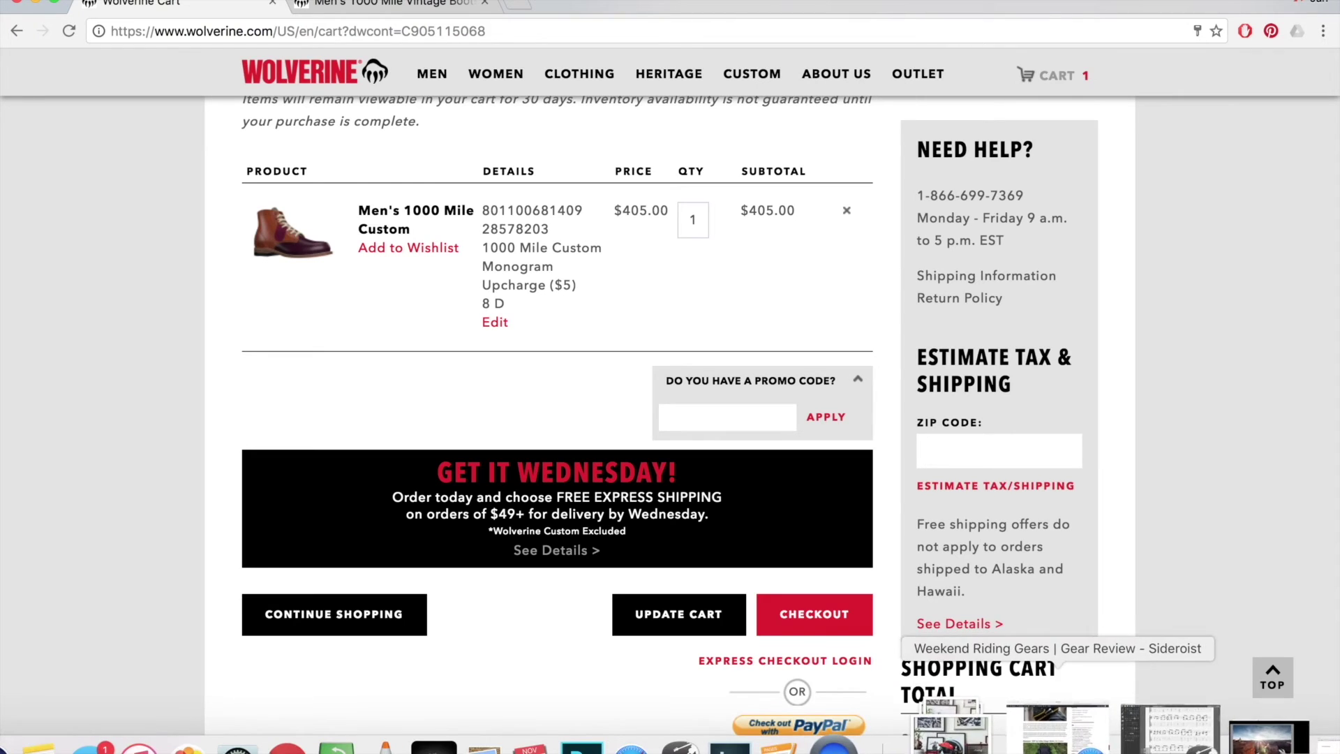
pyautogui.click(827, 729)
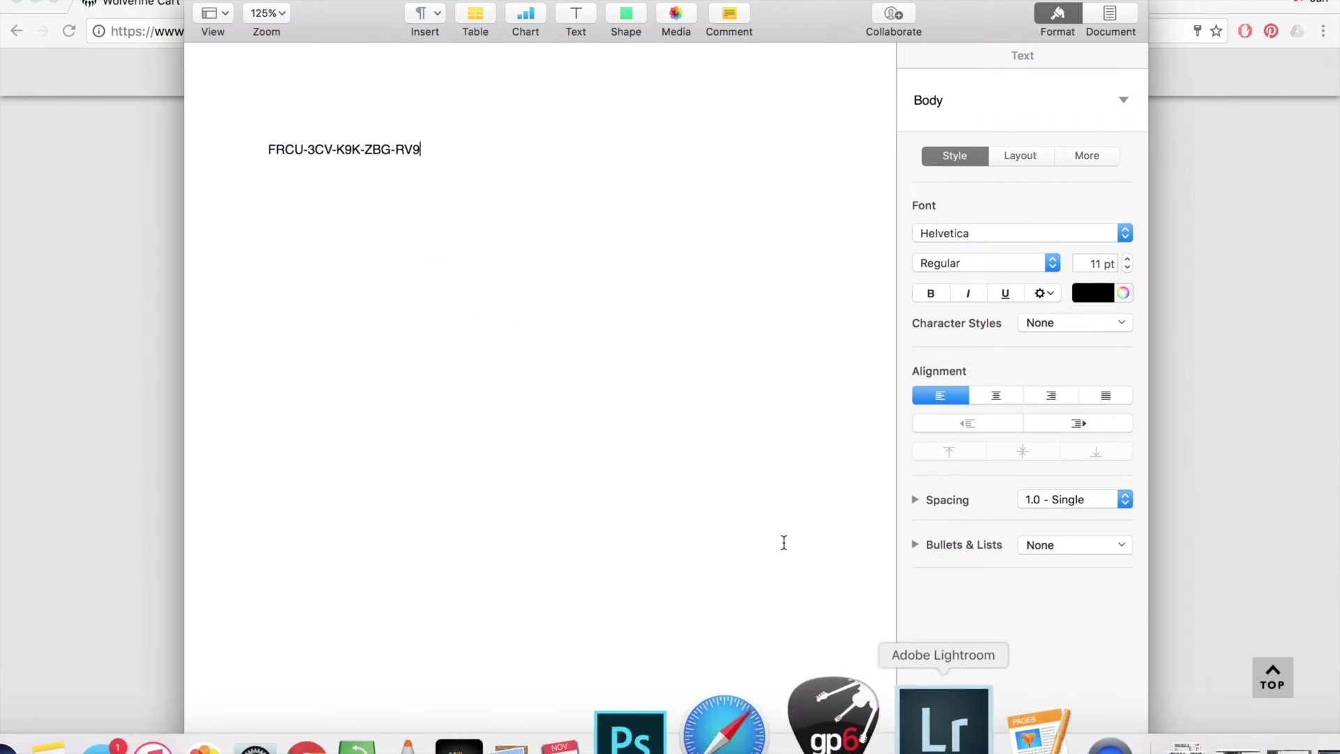
pyautogui.tripleClick(372, 145)
pyautogui.press('super+c')
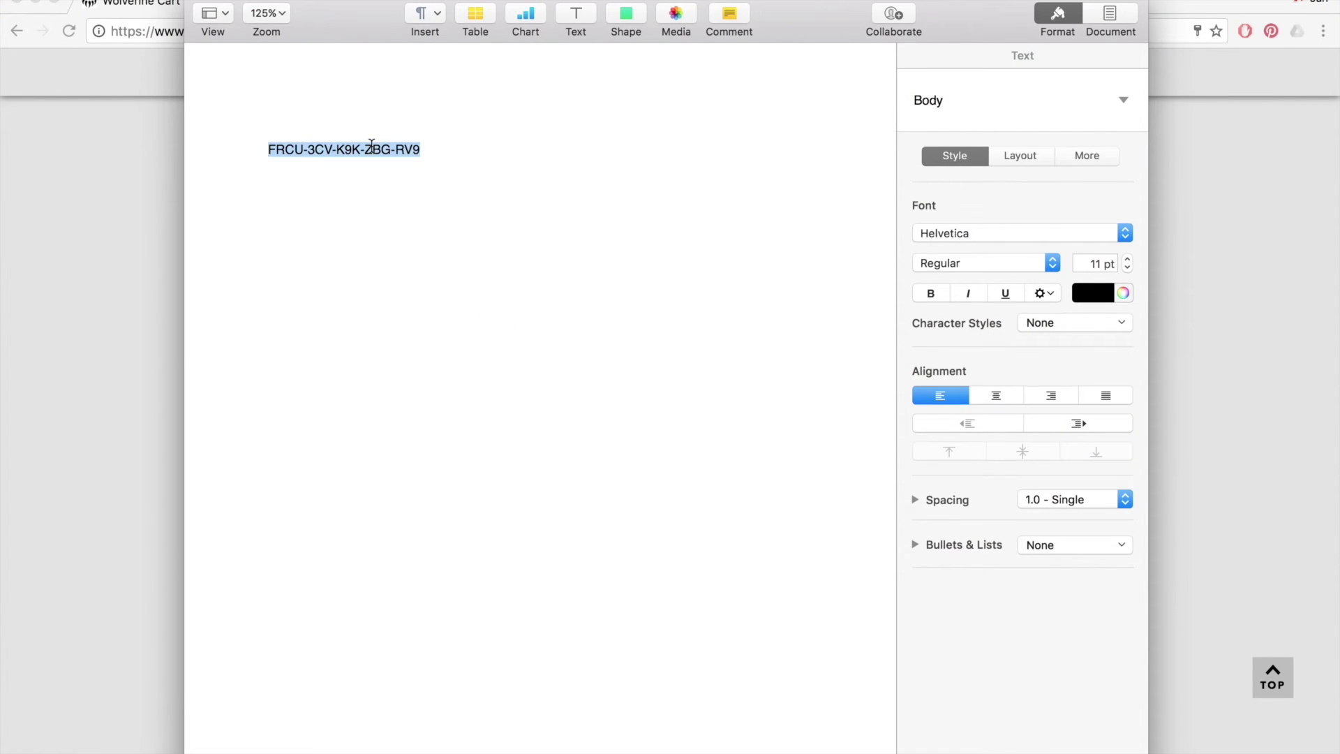
pyautogui.click(3, 240)
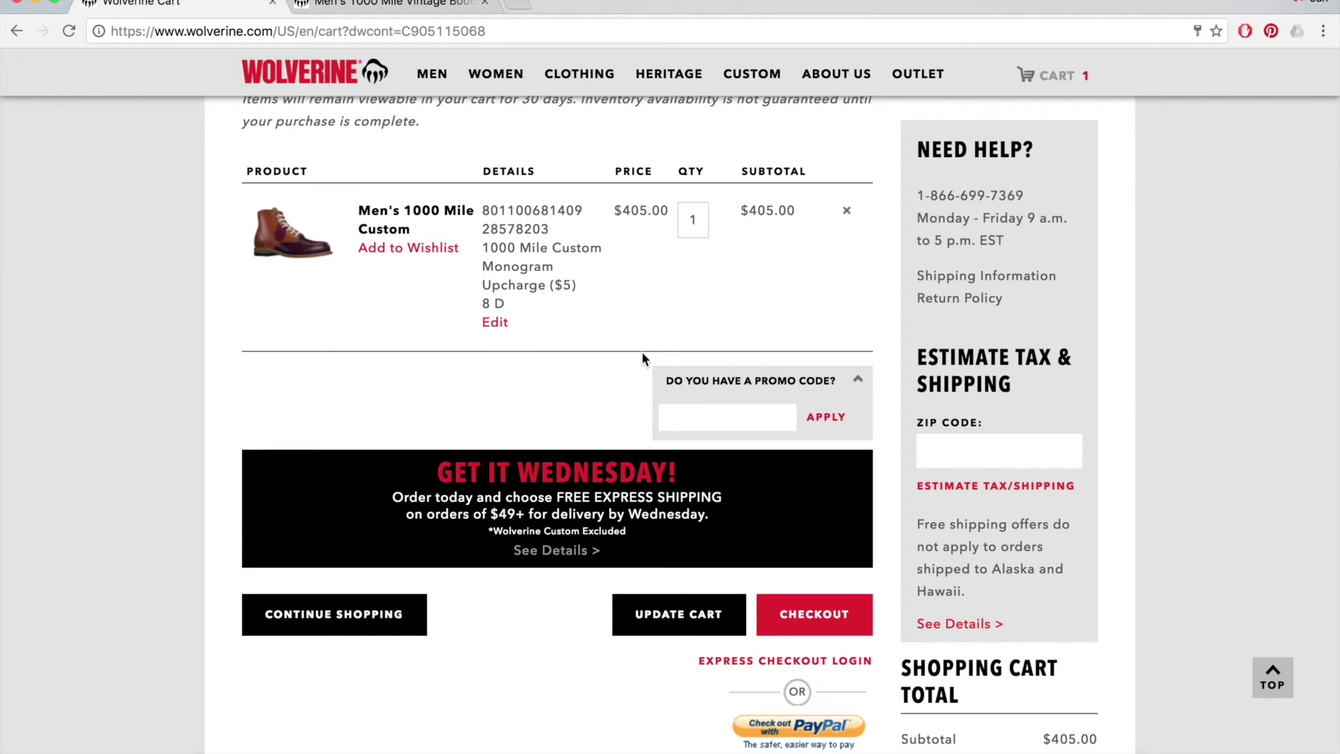
# Step: Paste the copied promo code into the cart's promo code field, complete its first characters, and apply it
pyautogui.click(695, 423)
pyautogui.press('super+v')
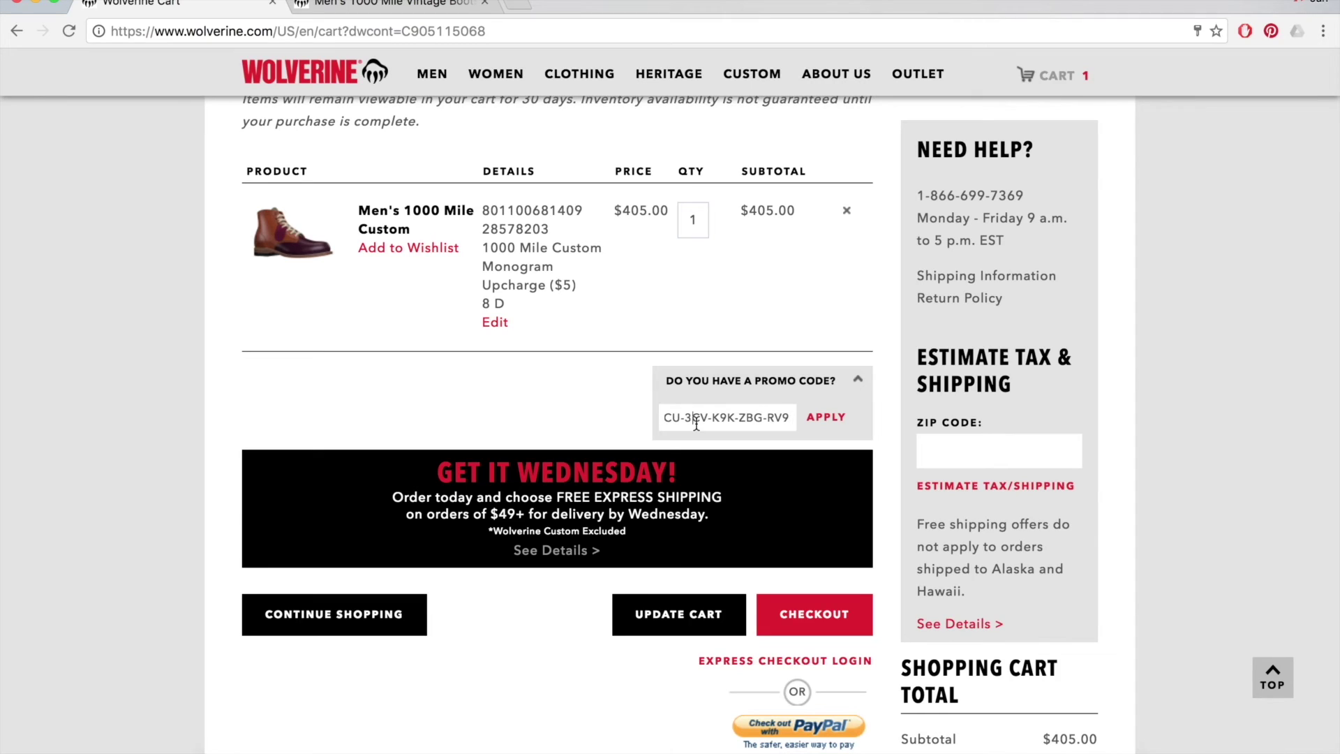
pyautogui.press('super+Left')
pyautogui.write('FR')
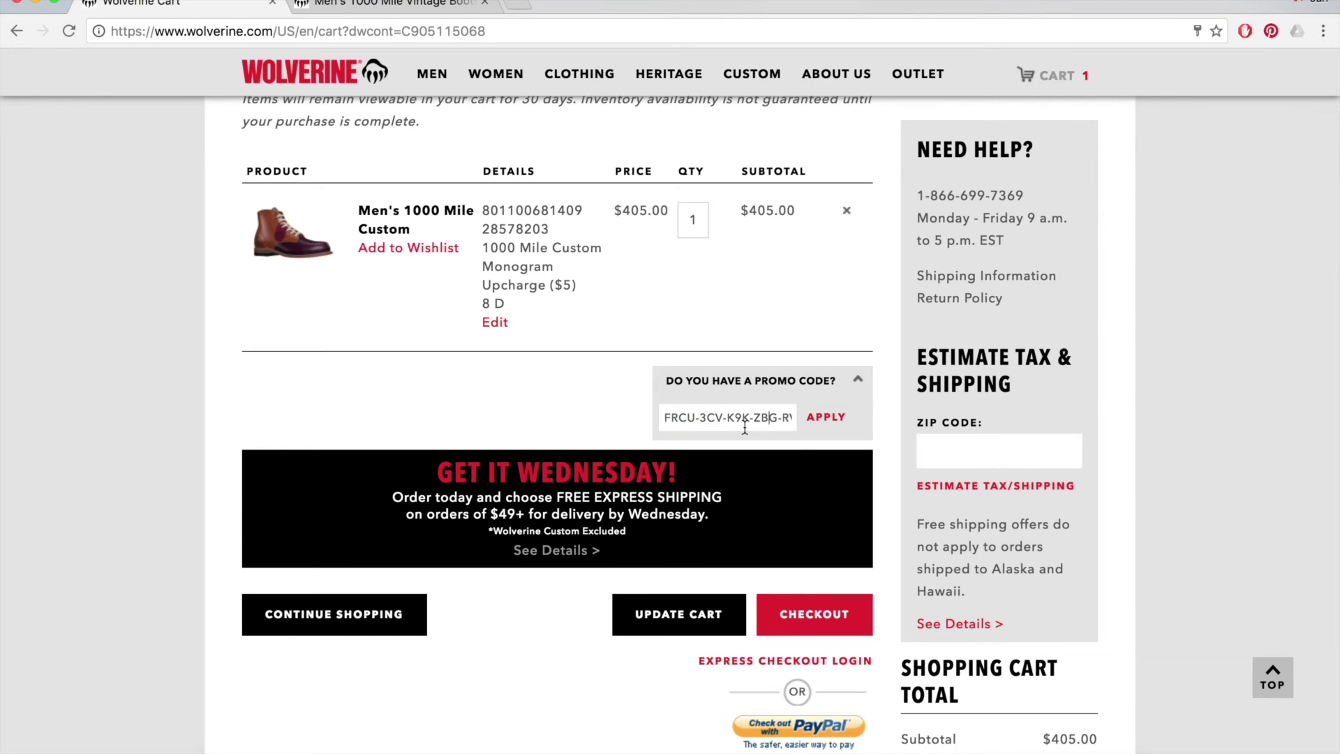
pyautogui.click(826, 417)
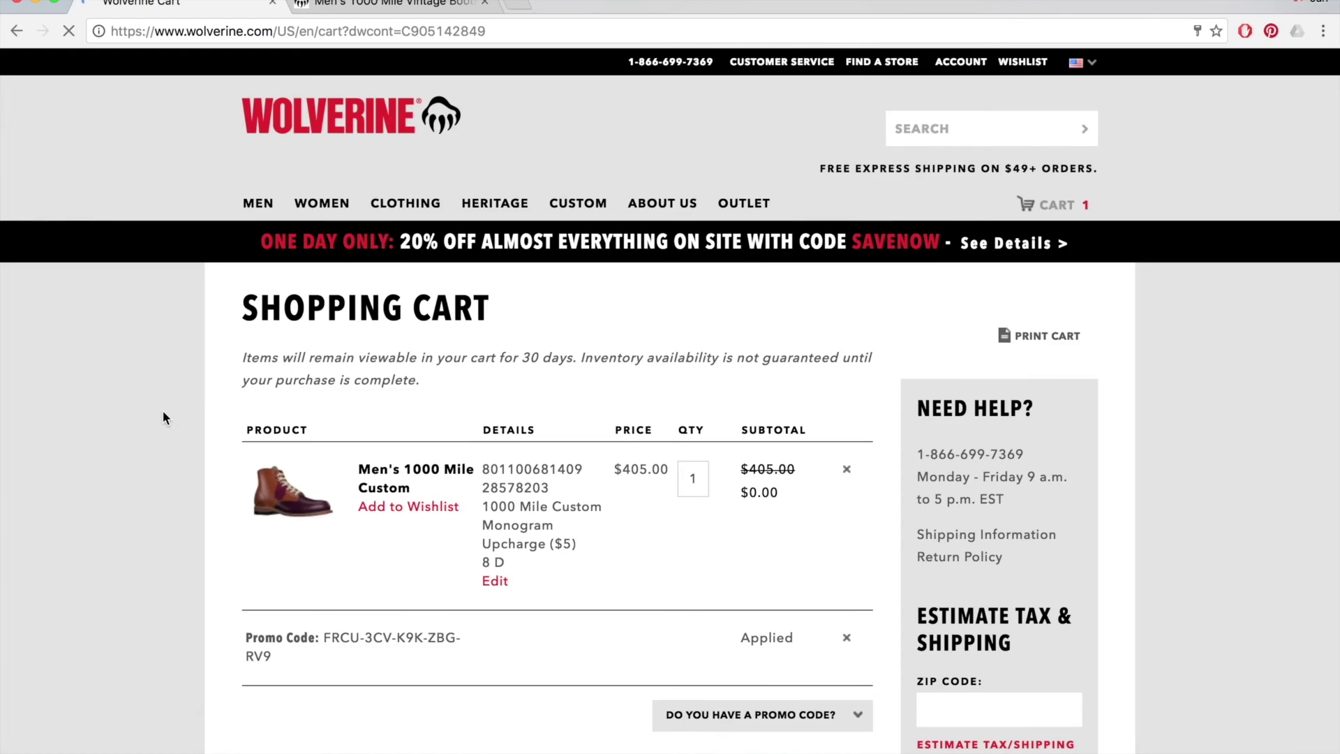
# Step: Review the cart's item, promo code and total, and proceed to checkout
pyautogui.scroll(-4, 162, 417)
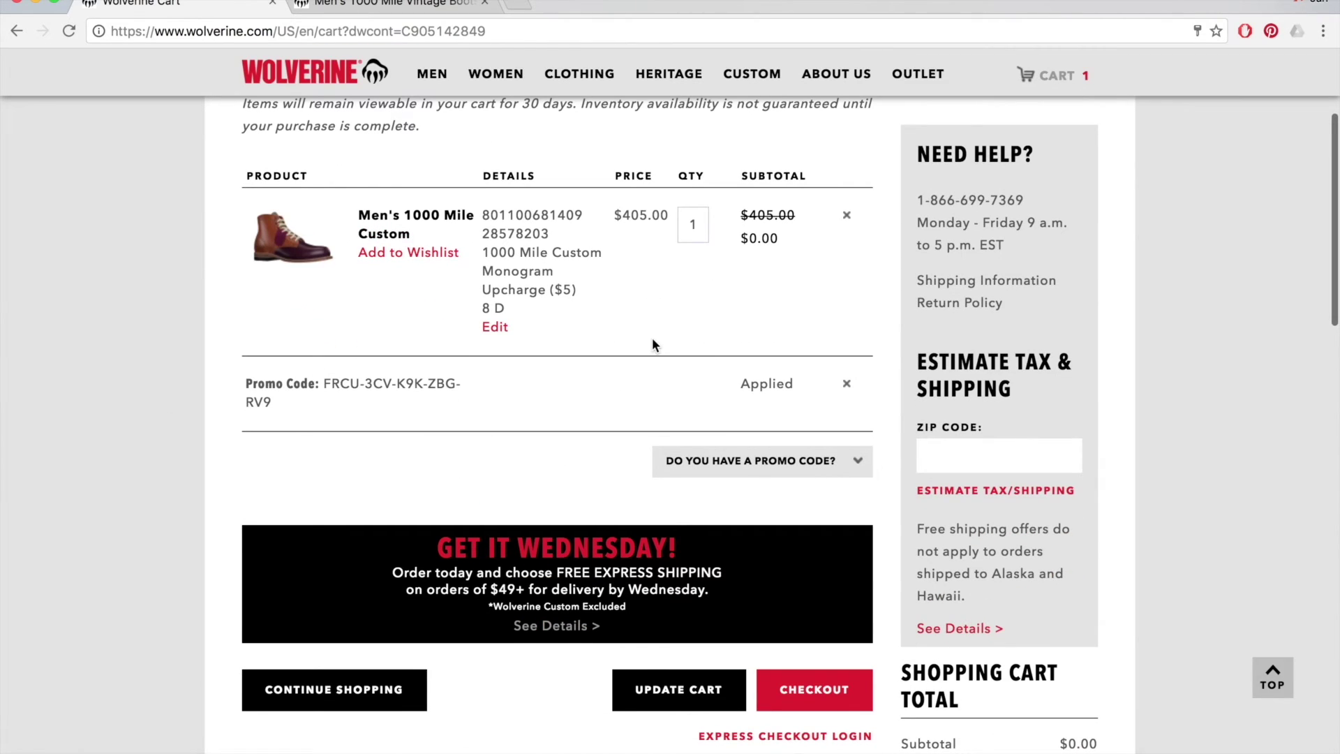
pyautogui.scroll(-1, 652, 339)
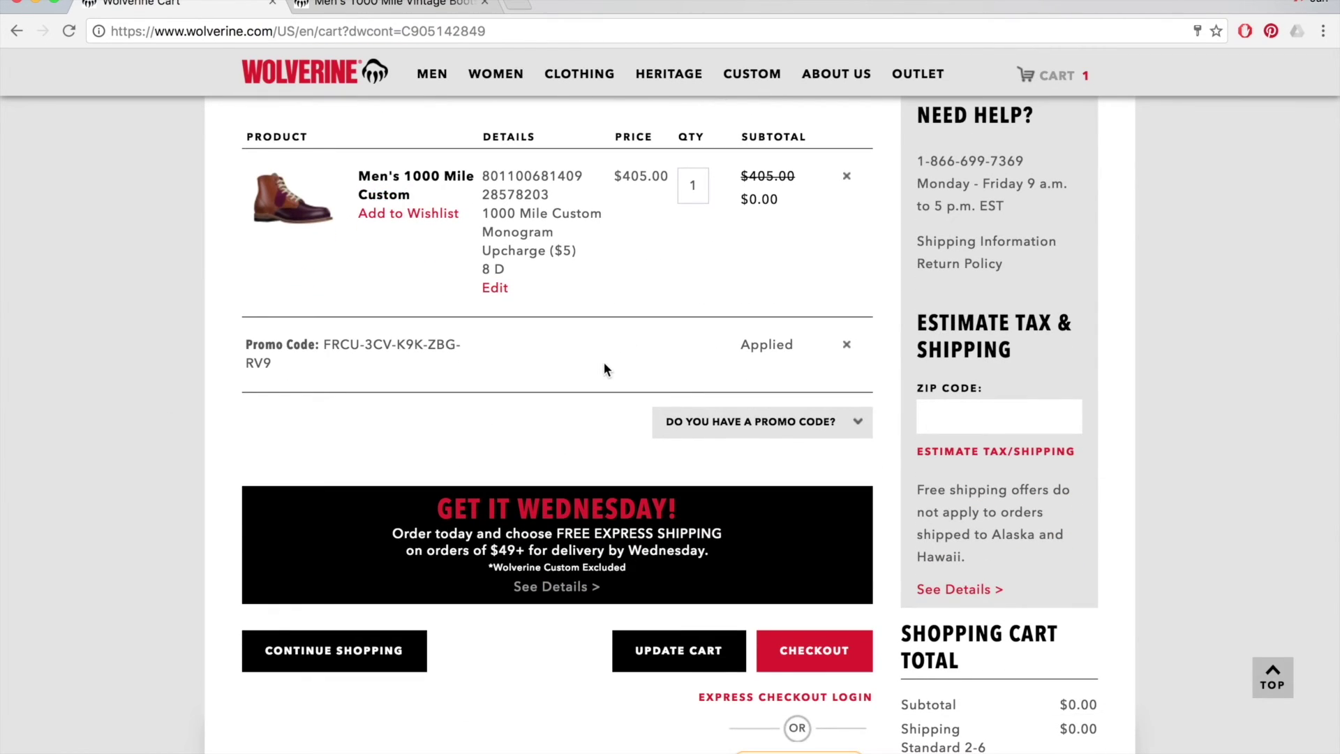
pyautogui.scroll(-1, 604, 370)
pyautogui.scroll(2, 130, 238)
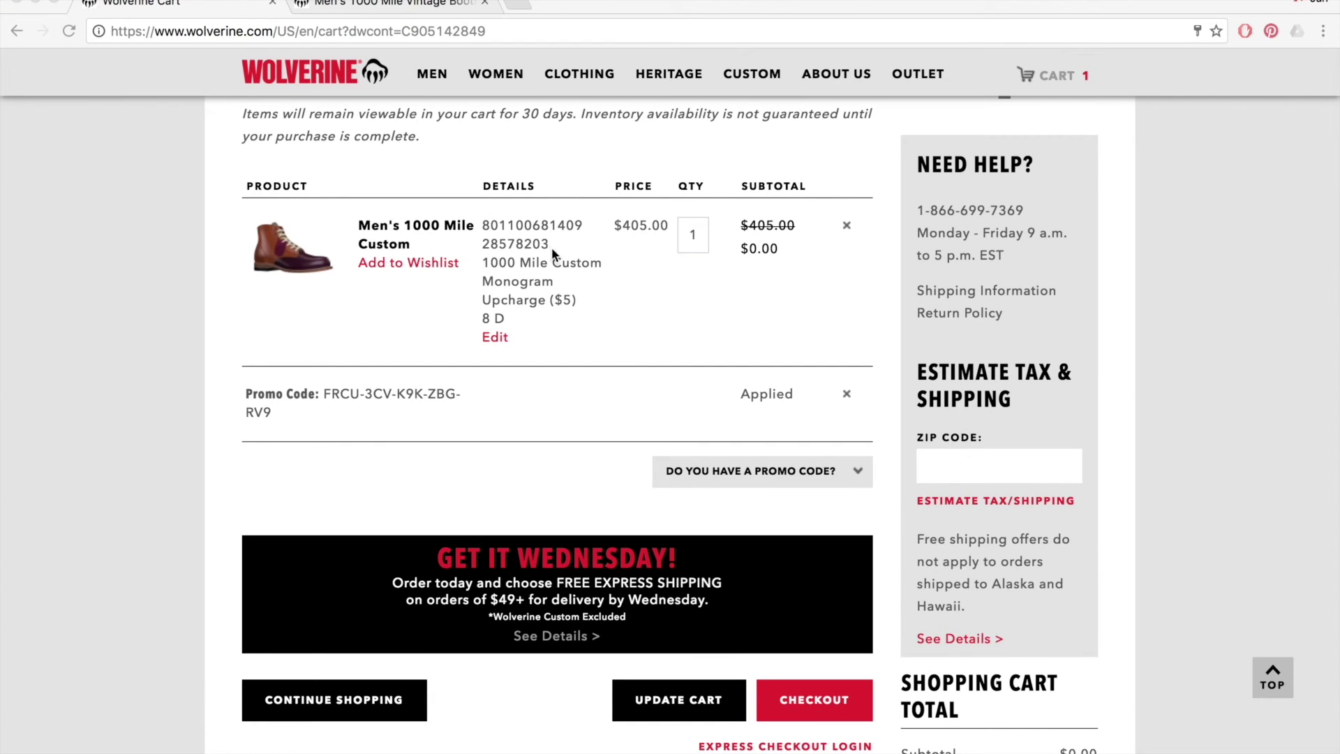
pyautogui.scroll(-1, 781, 471)
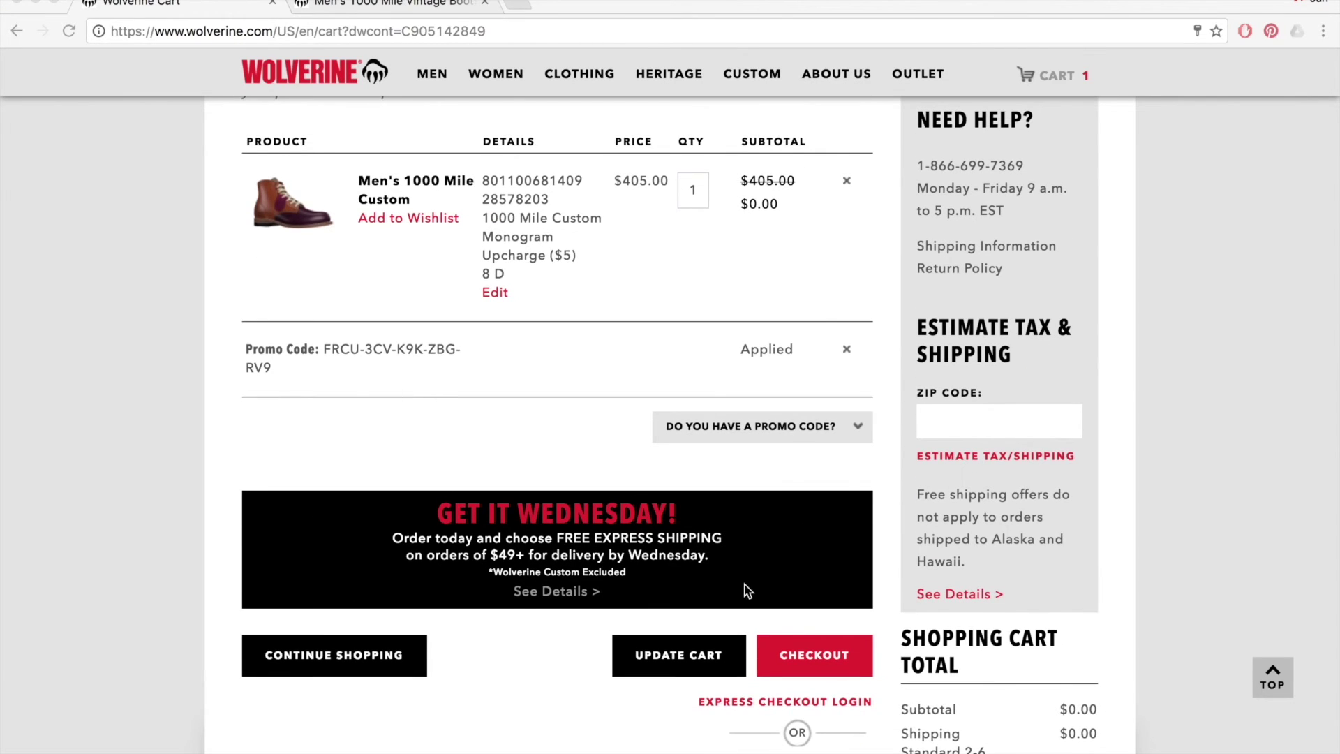
pyautogui.scroll(-2, 745, 592)
pyautogui.click(799, 587)
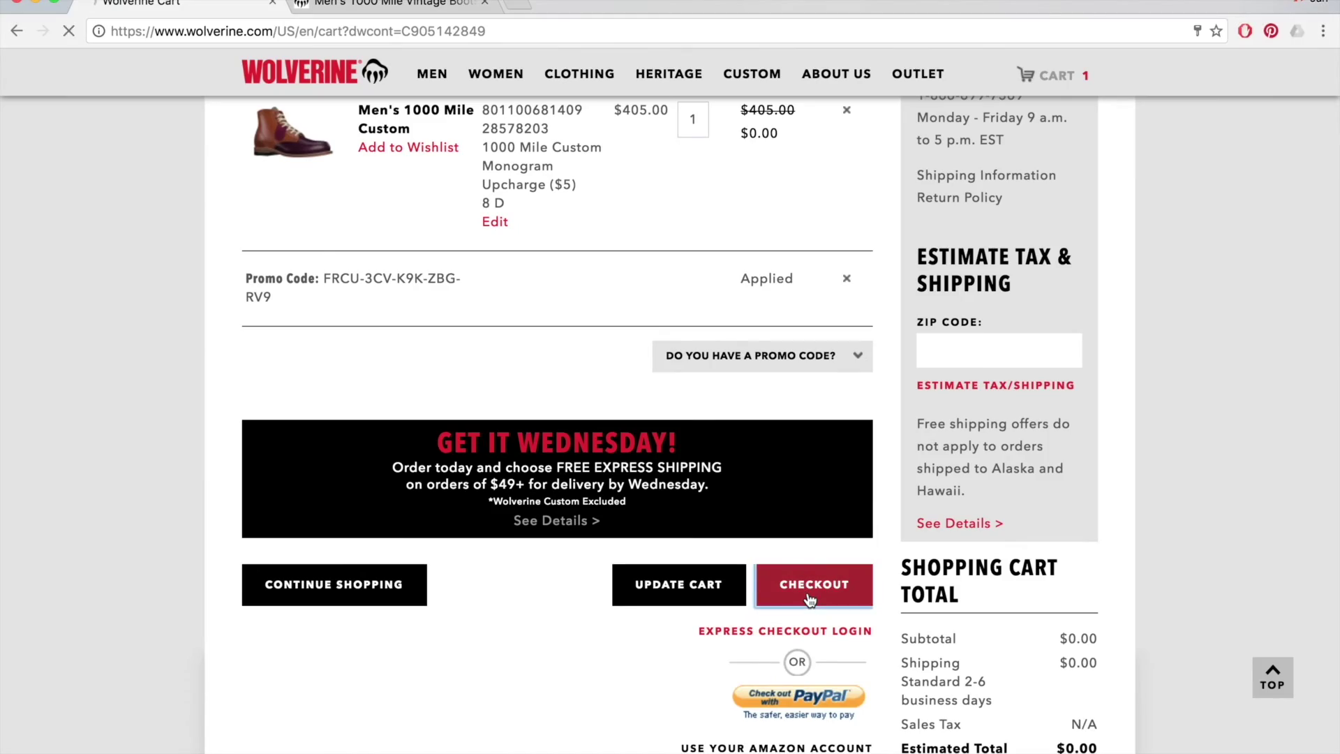